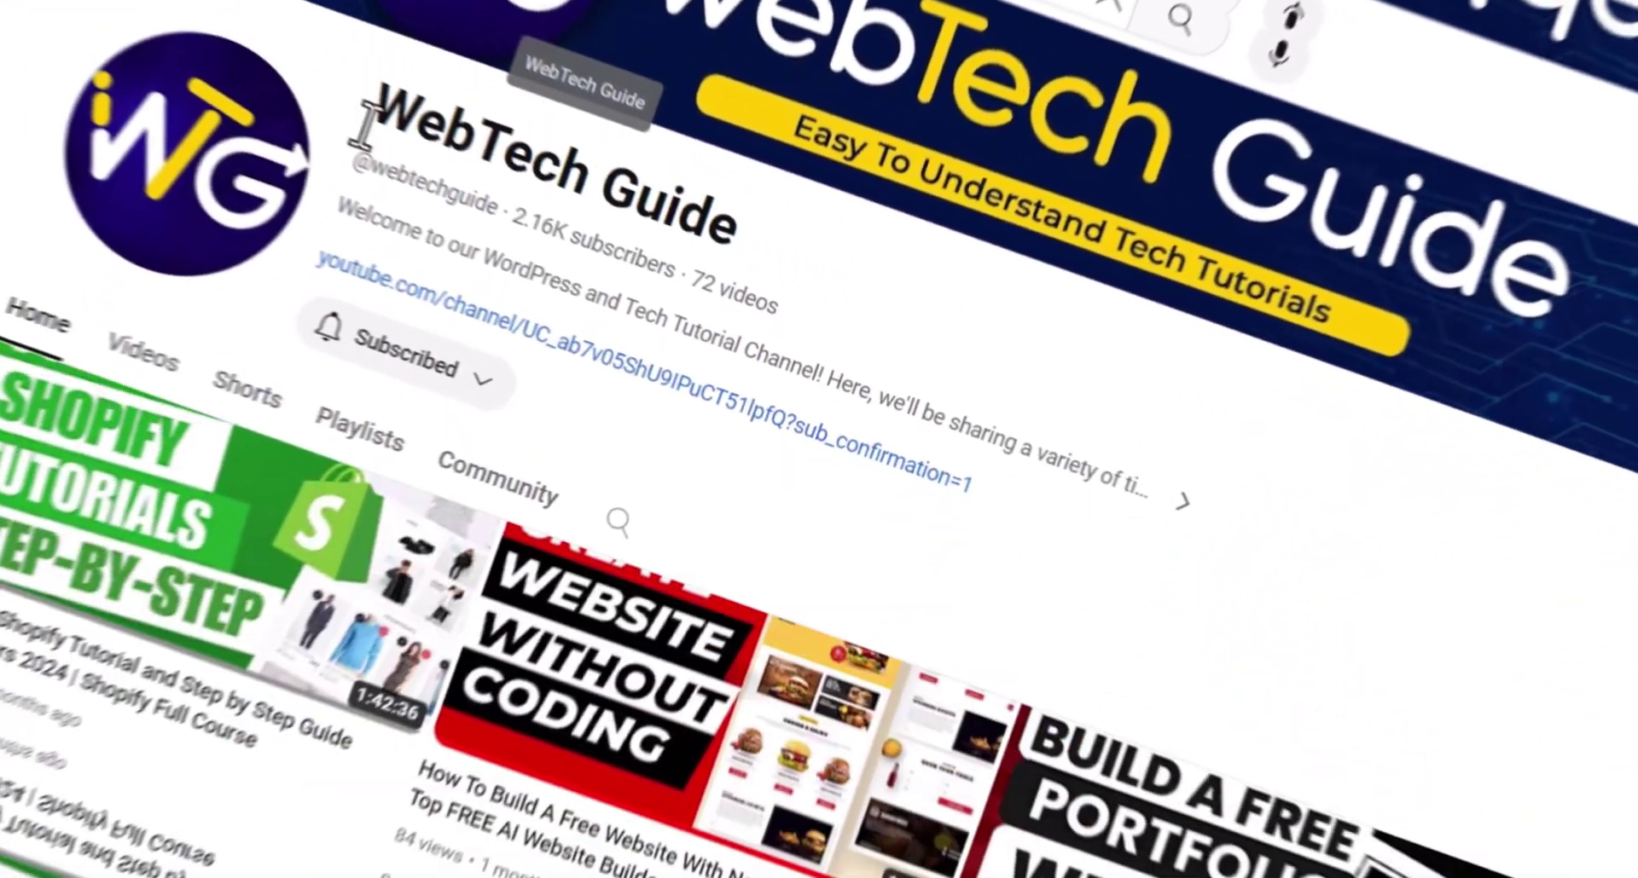
- Find the 'How to Clone Any Website and Convert to WordPress' video in the channel's Videos and play it
{"action": "scroll", "coordinate": [341, 171], "scroll_direction": "down", "scroll_amount": 5}
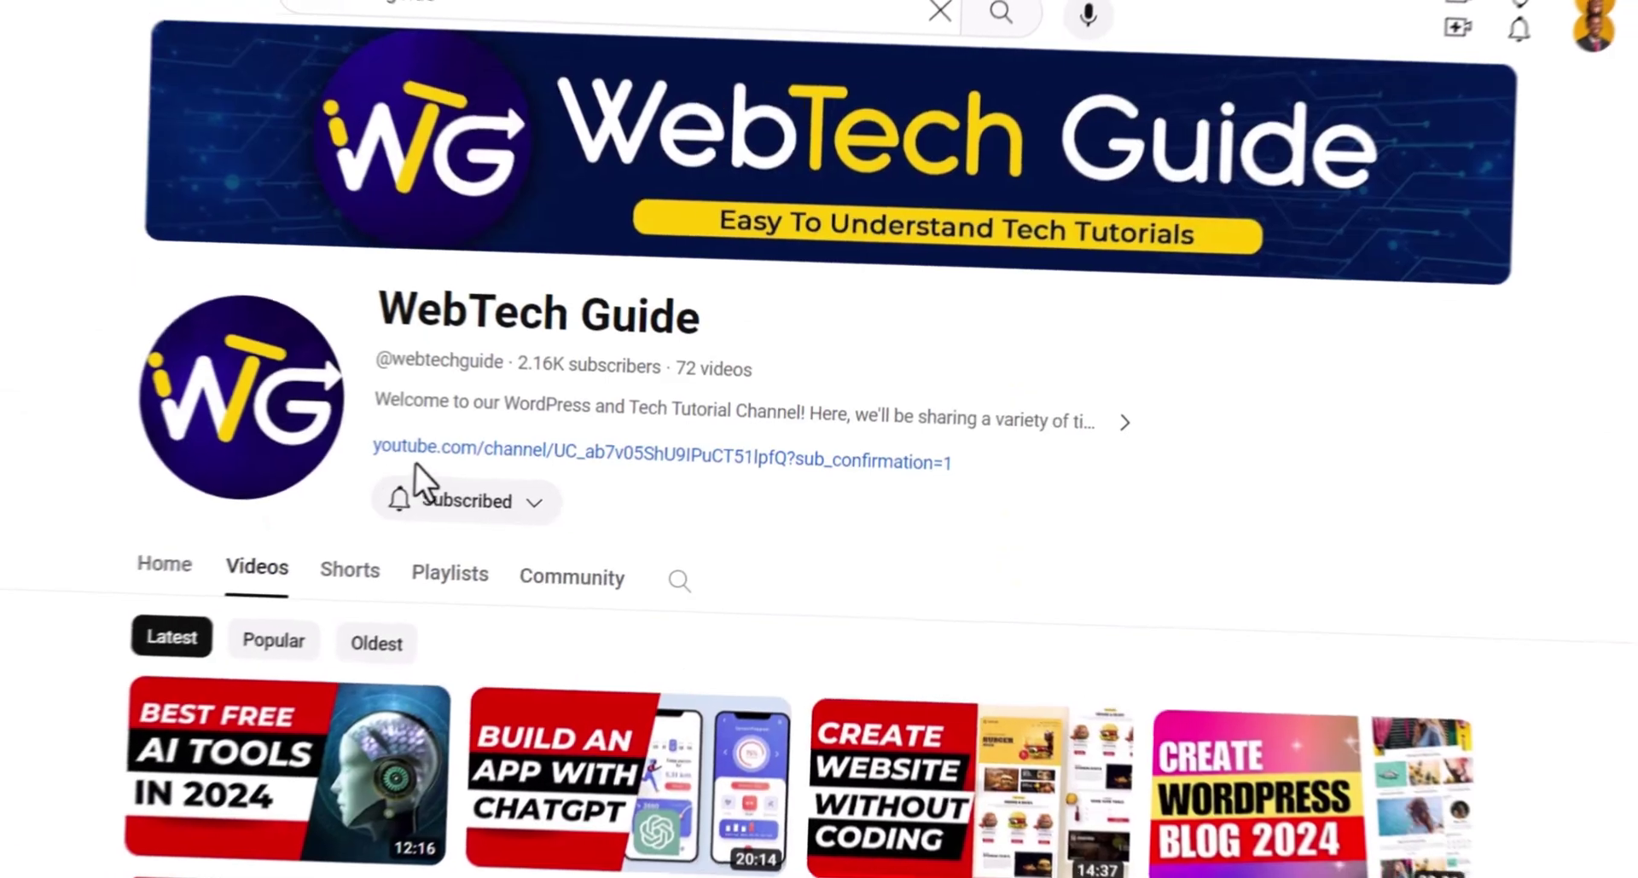
{"action": "scroll", "coordinate": [330, 597], "scroll_direction": "down", "scroll_amount": 8}
{"action": "scroll", "coordinate": [320, 631], "scroll_direction": "down", "scroll_amount": 5}
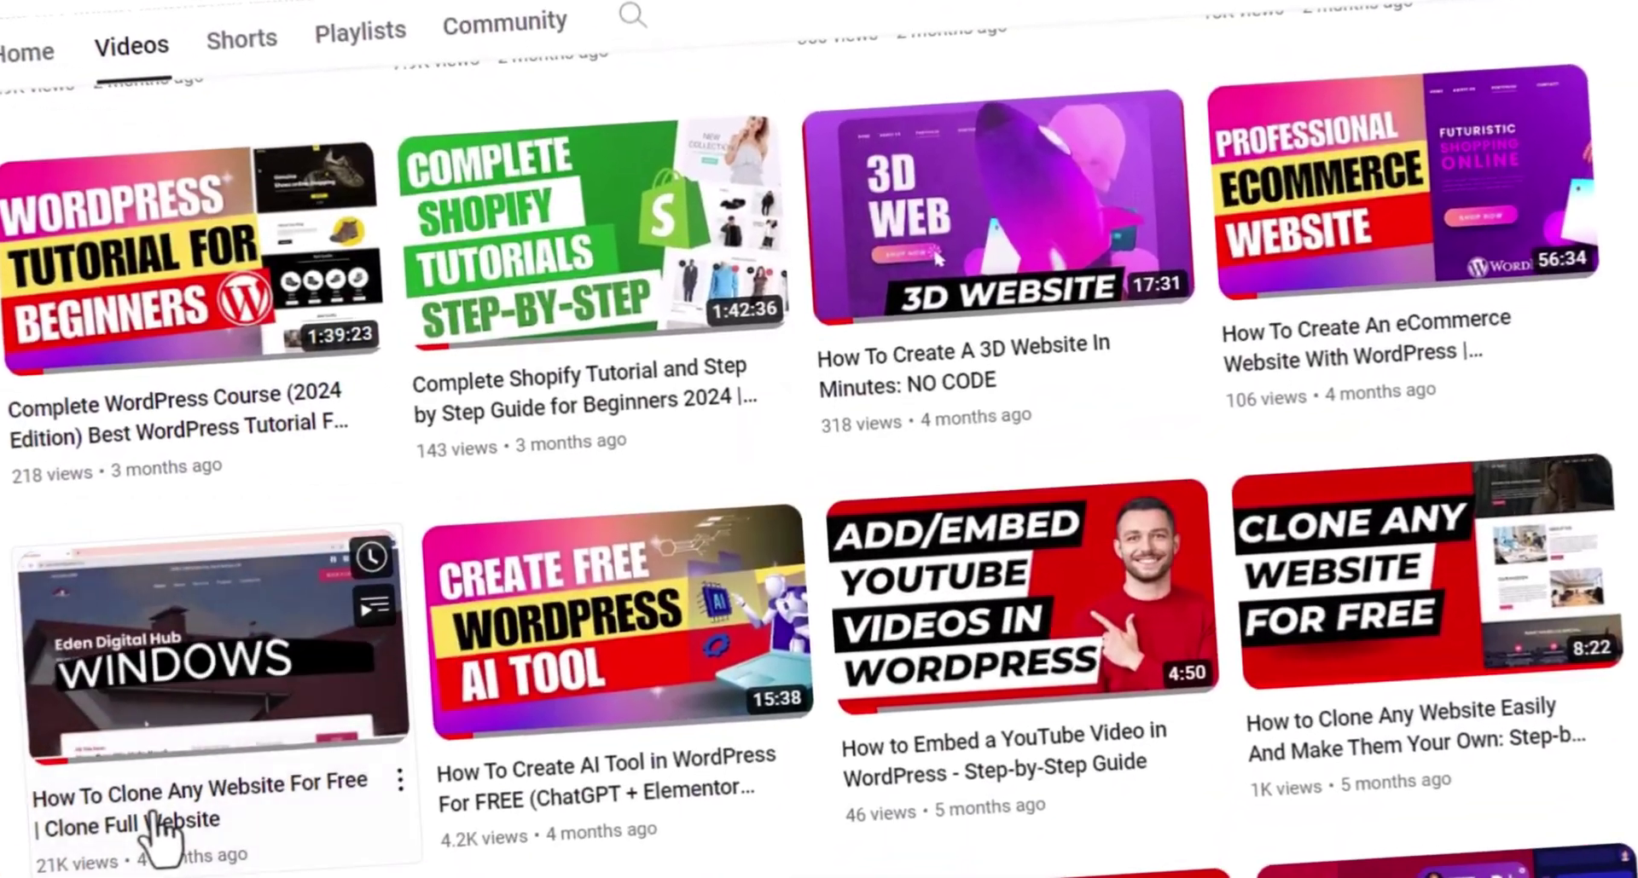
{"action": "left_click", "coordinate": [162, 838]}
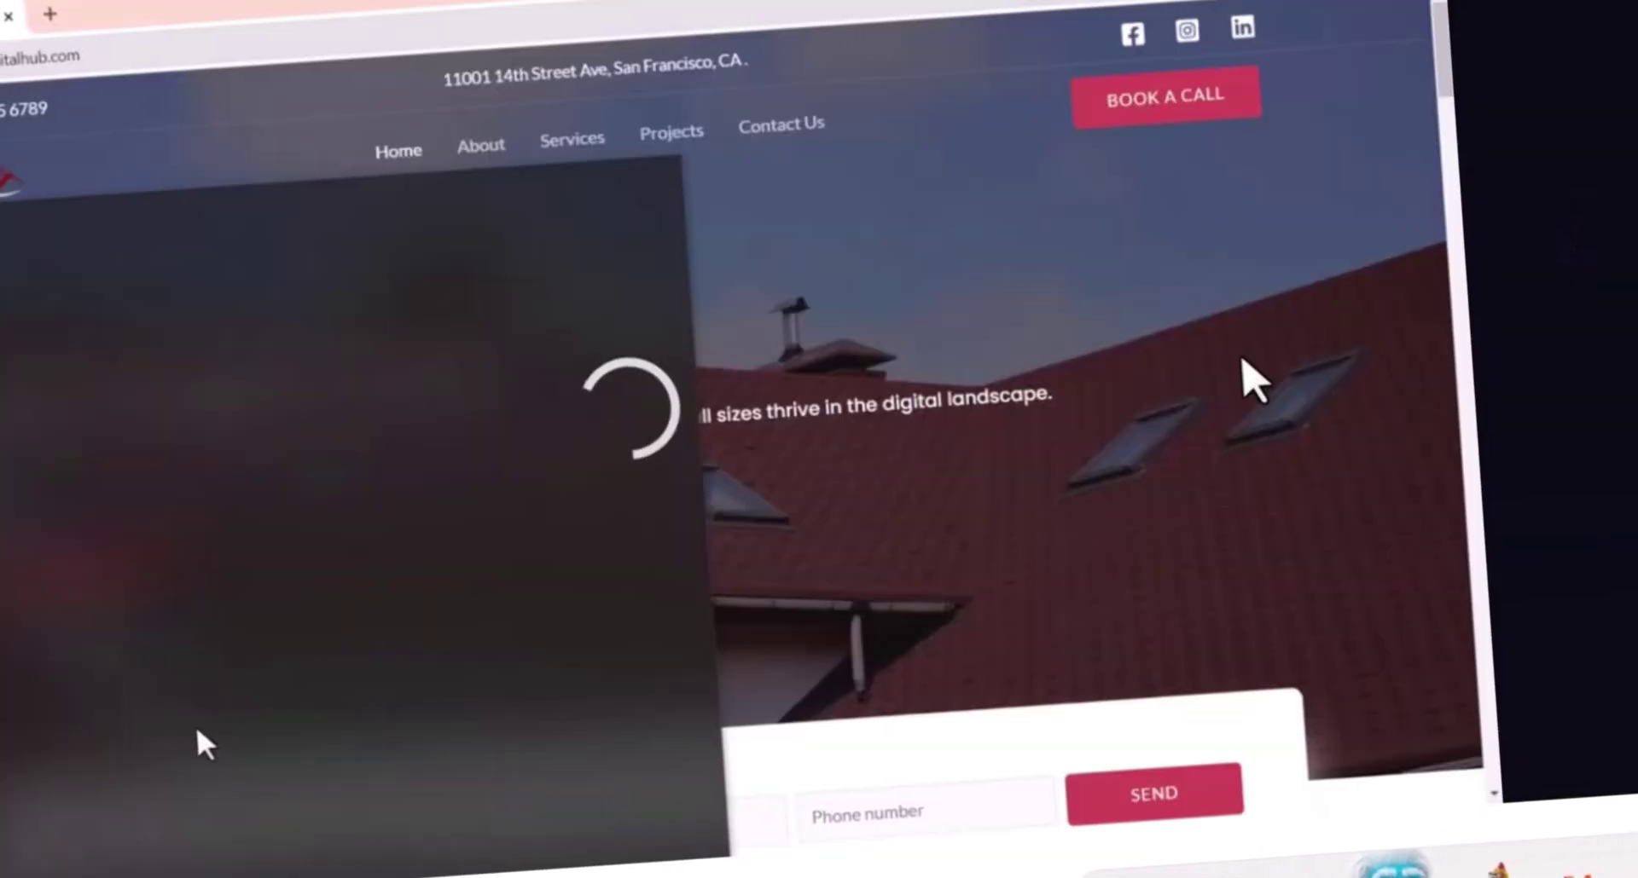
{"action": "left_click", "coordinate": [676, 190]}
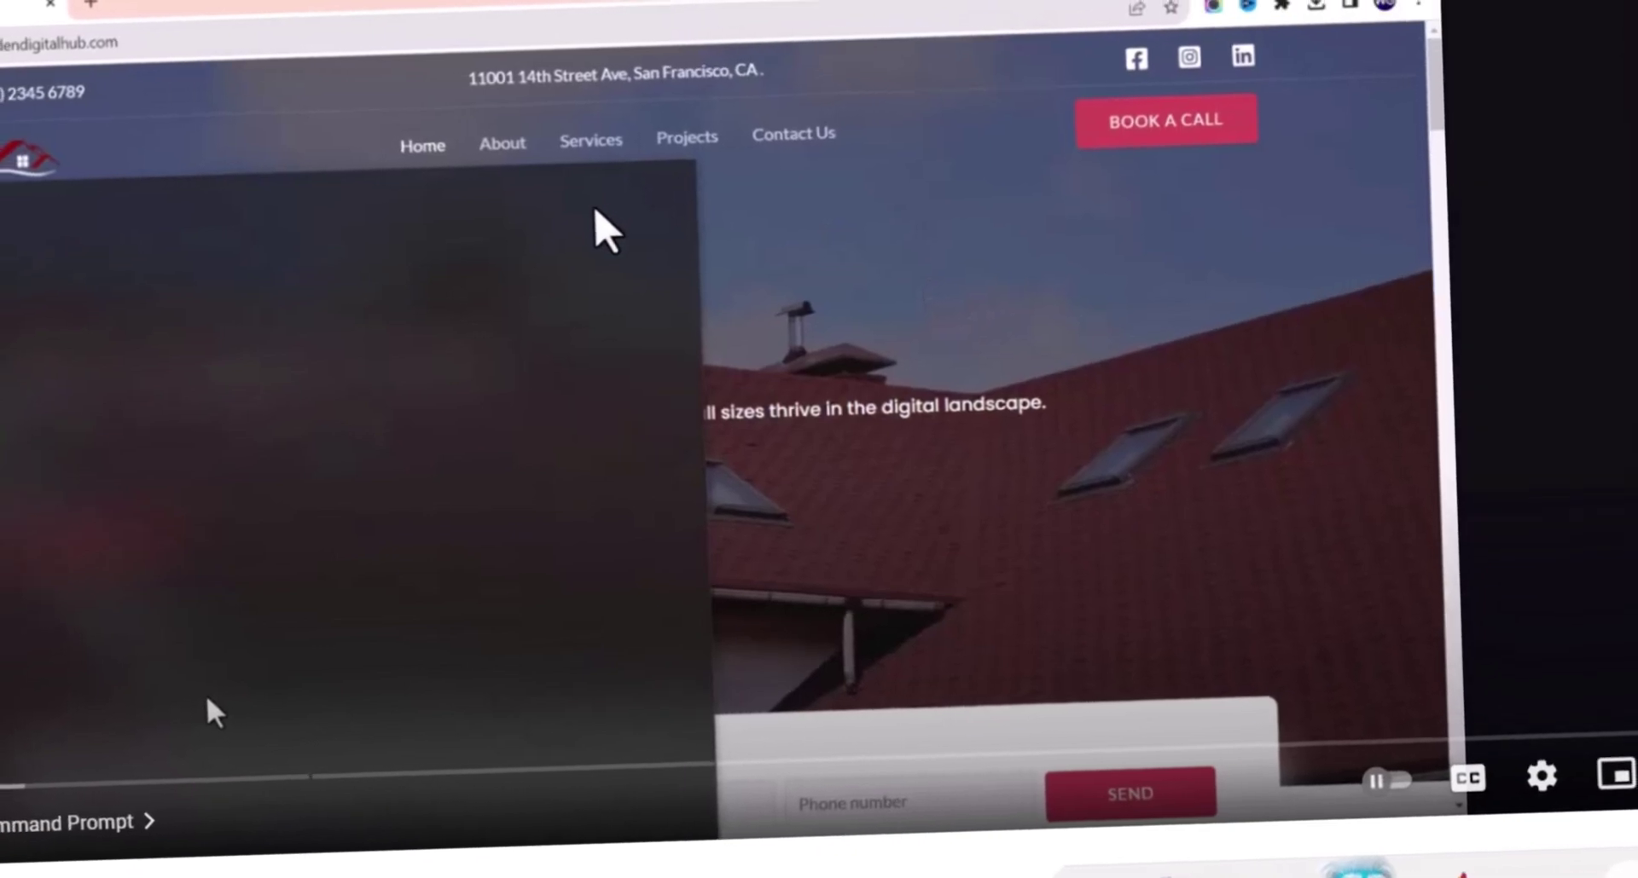
{"action": "left_click", "coordinate": [615, 165]}
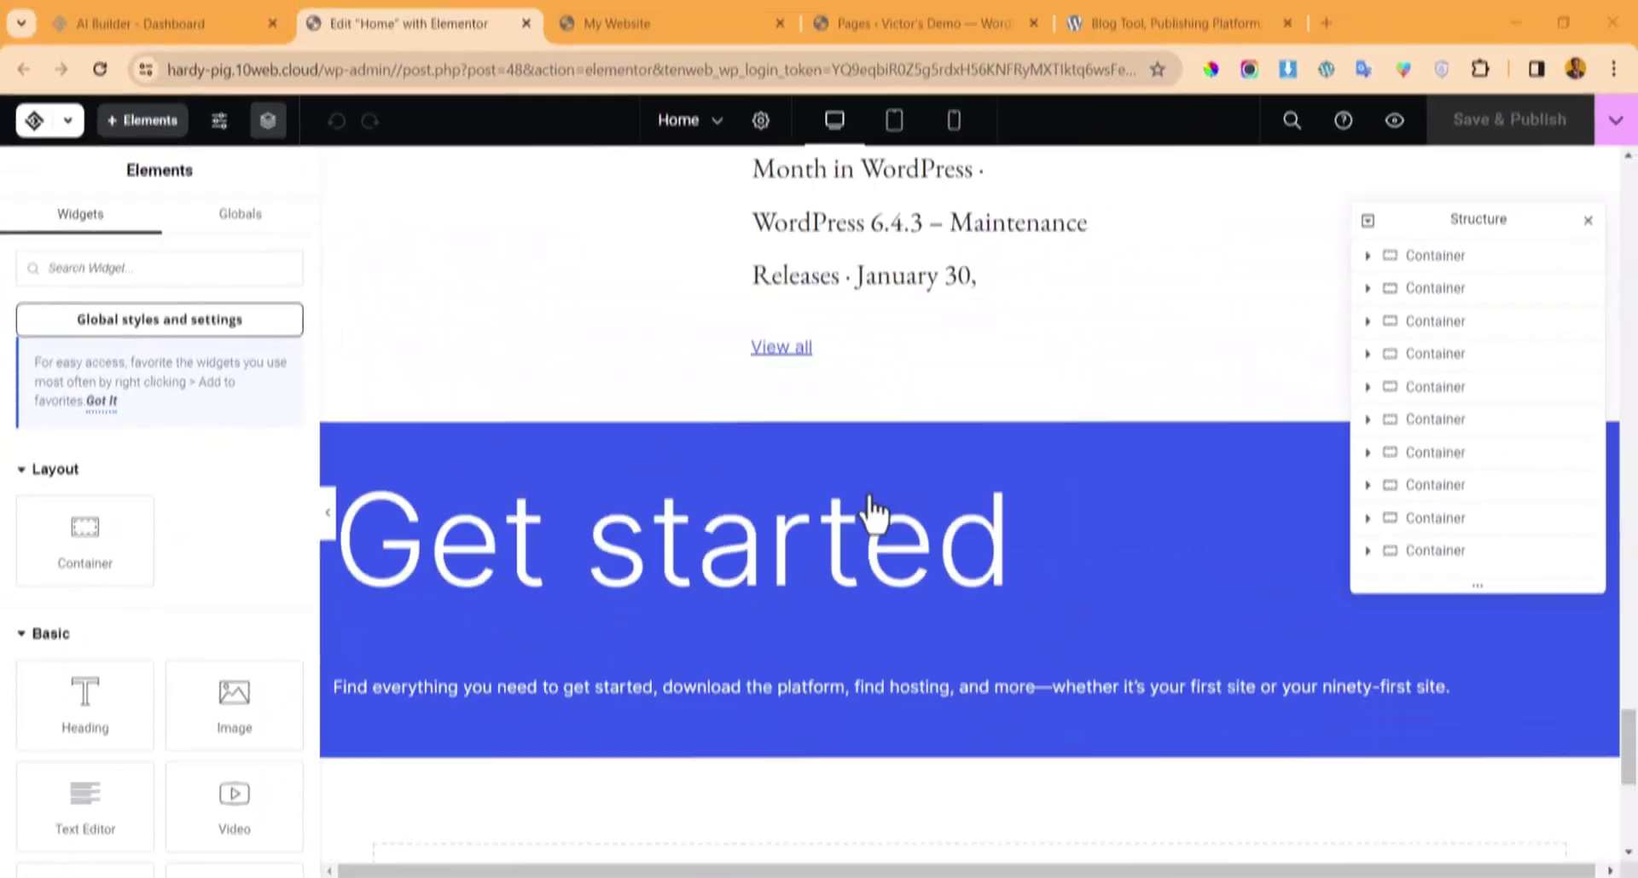
- At the top of the cloned page in Elementor, select the image, then the text editor widget beside it
{"action": "scroll", "coordinate": [559, 453], "scroll_direction": "up", "scroll_amount": 10}
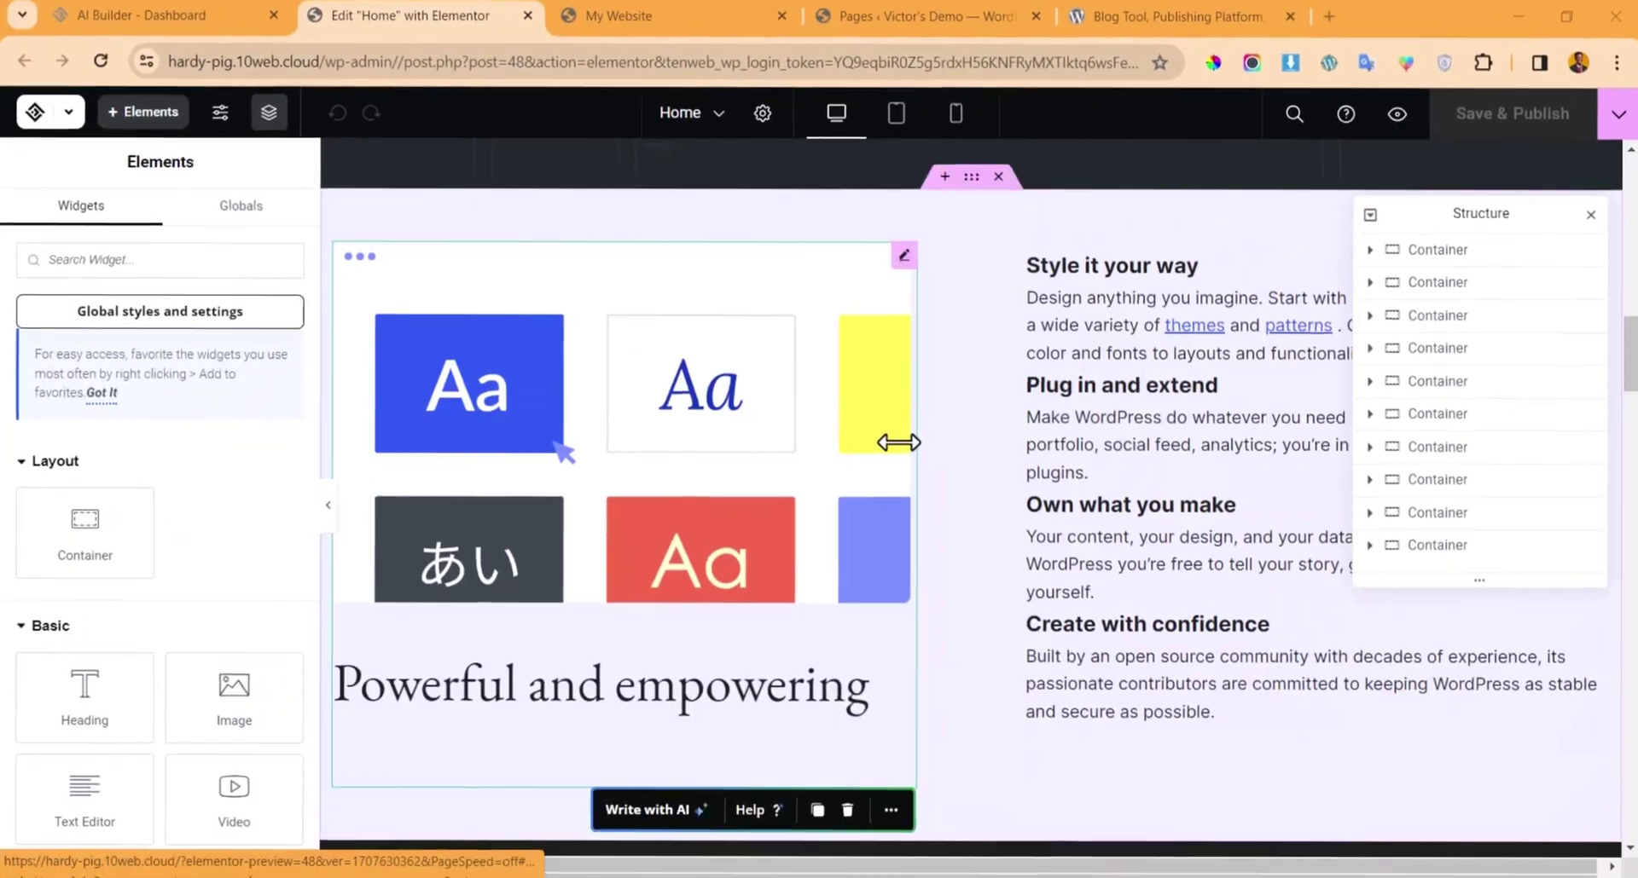
{"action": "scroll", "coordinate": [895, 464], "scroll_direction": "up", "scroll_amount": 15}
{"action": "left_click", "coordinate": [631, 346]}
{"action": "left_click", "coordinate": [1052, 318]}
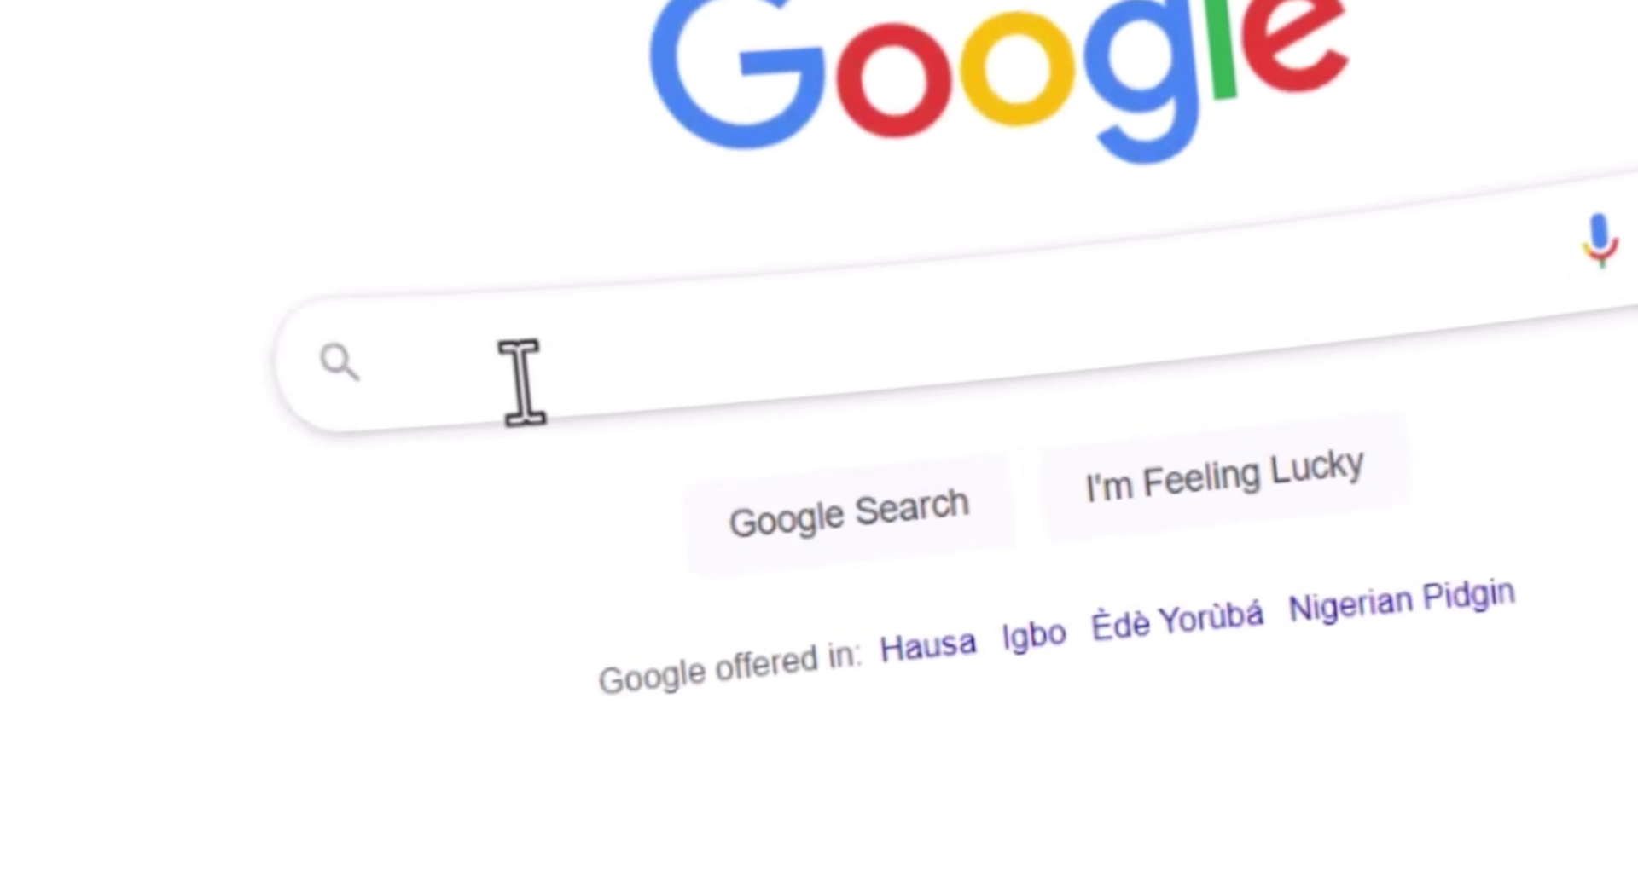
- Search Google for 'is it legal to clone any website on the internet?' and highlight the copyright/trademark snippet
{"action": "left_click", "coordinate": [636, 336]}
{"action": "type", "text": "is it legal to"}
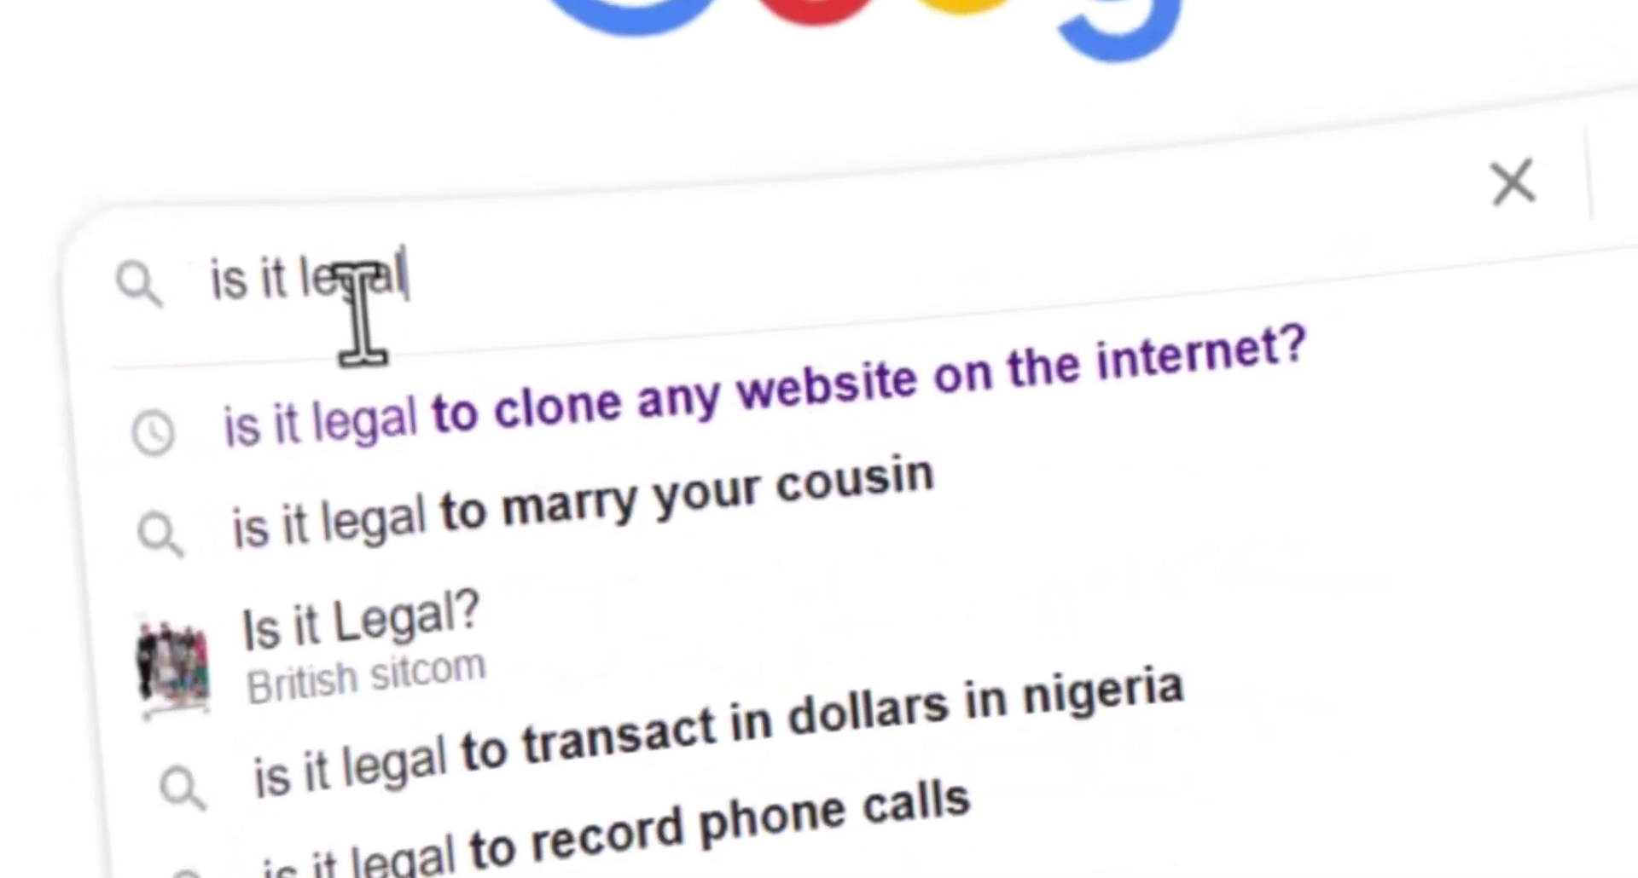
{"action": "type", "text": " clone ant"}
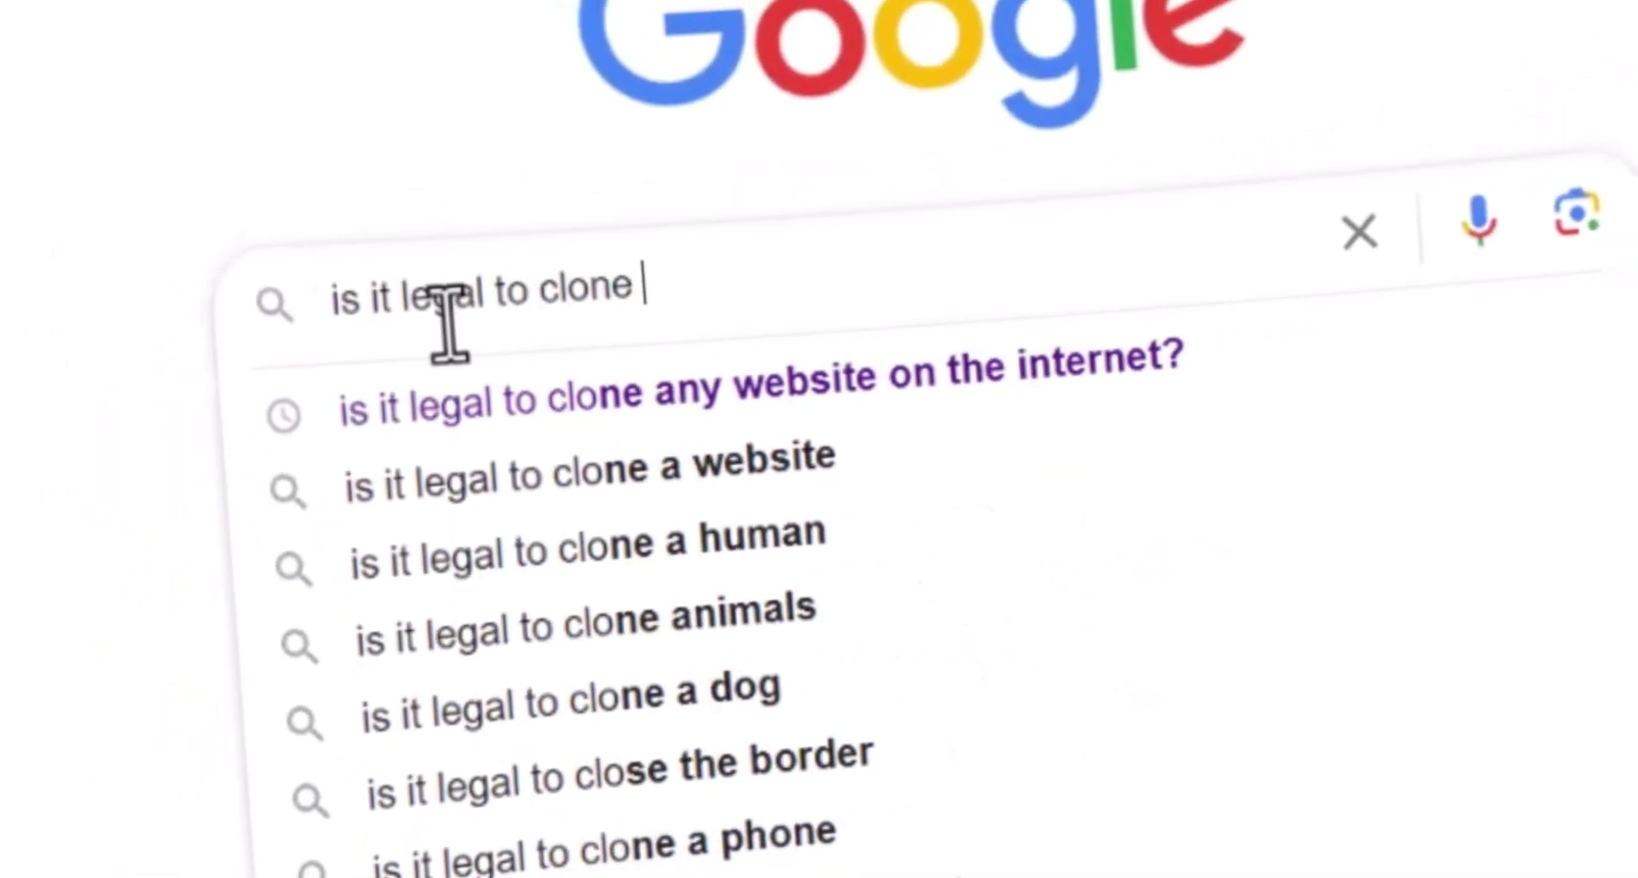
{"action": "key", "text": "BackSpace"}
{"action": "key", "text": "BackSpace"}
{"action": "type", "text": "y website "}
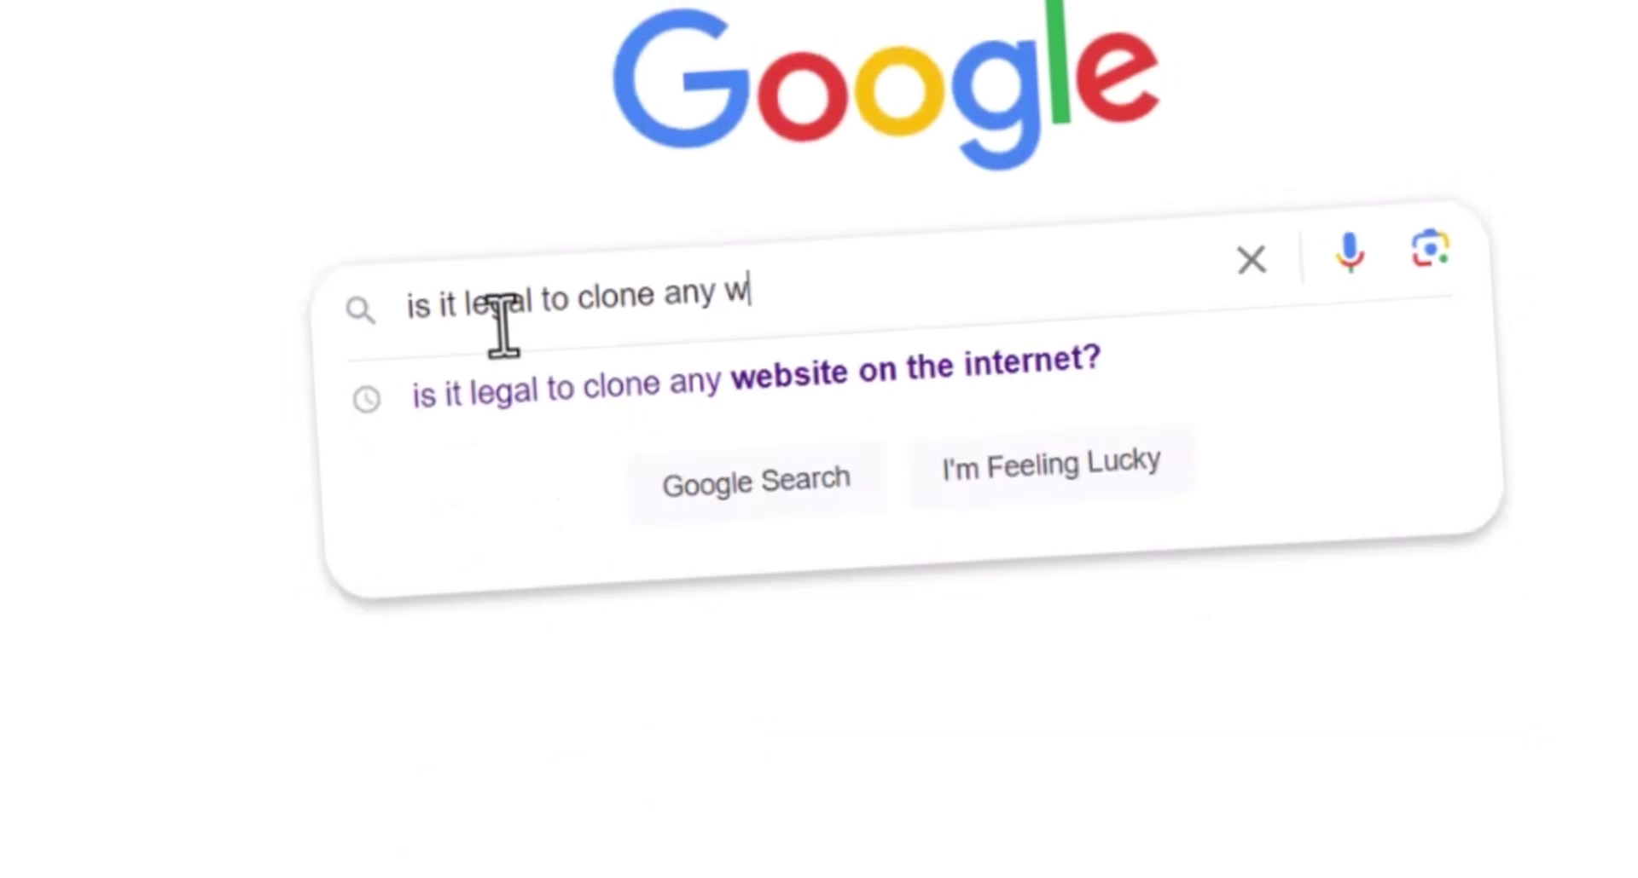
{"action": "type", "text": "io"}
{"action": "key", "text": "BackSpace"}
{"action": "key", "text": "BackSpace"}
{"action": "type", "text": "o"}
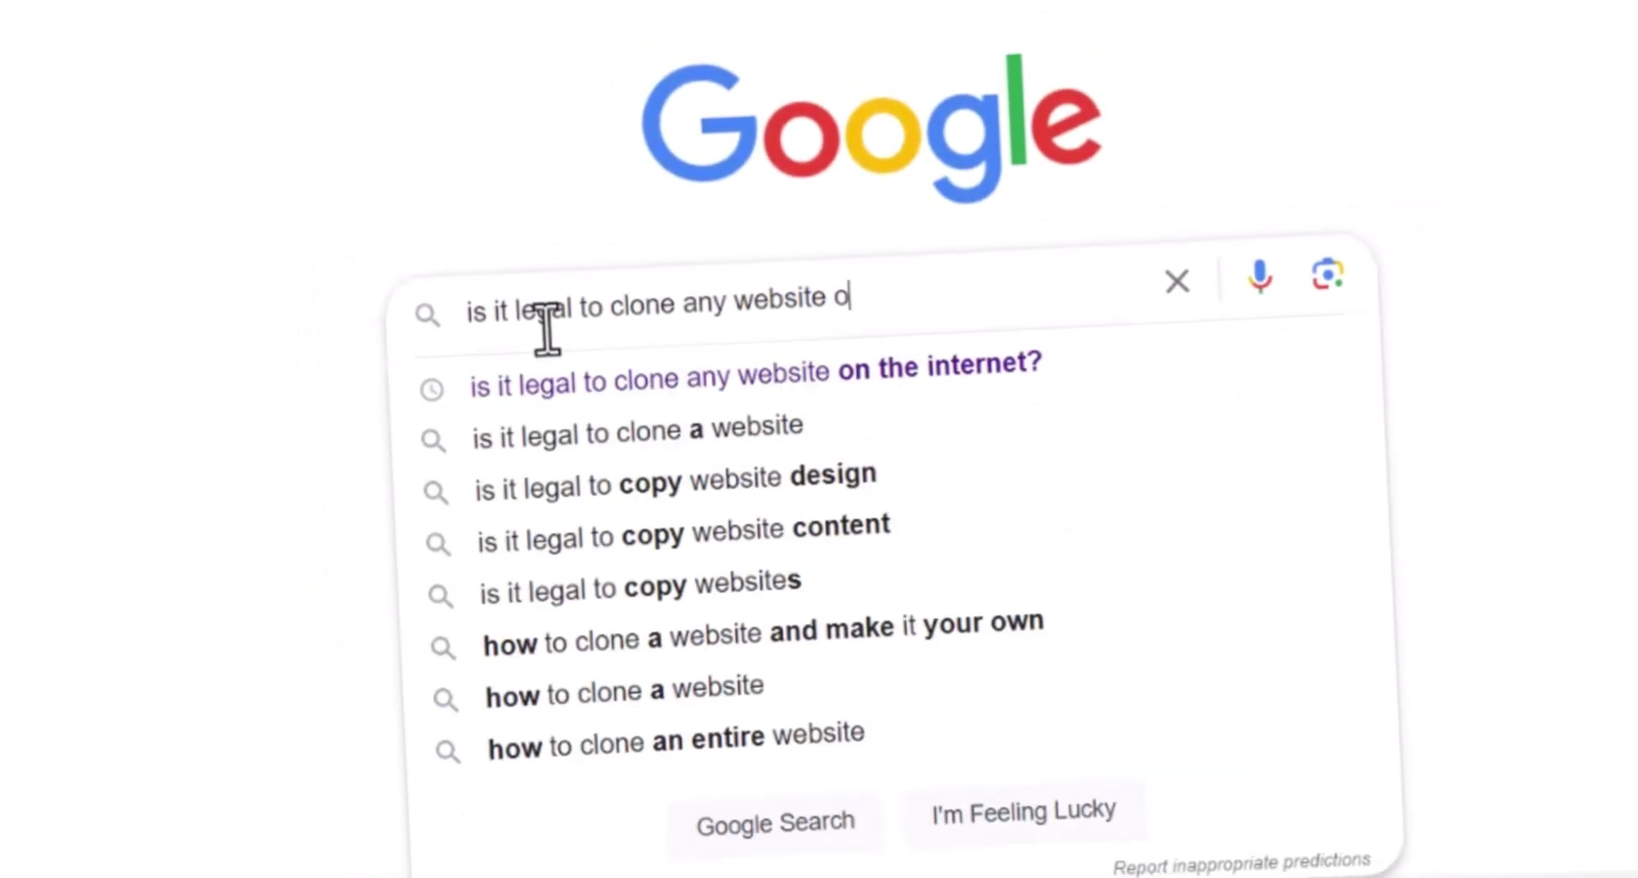
{"action": "type", "text": "n the intene"}
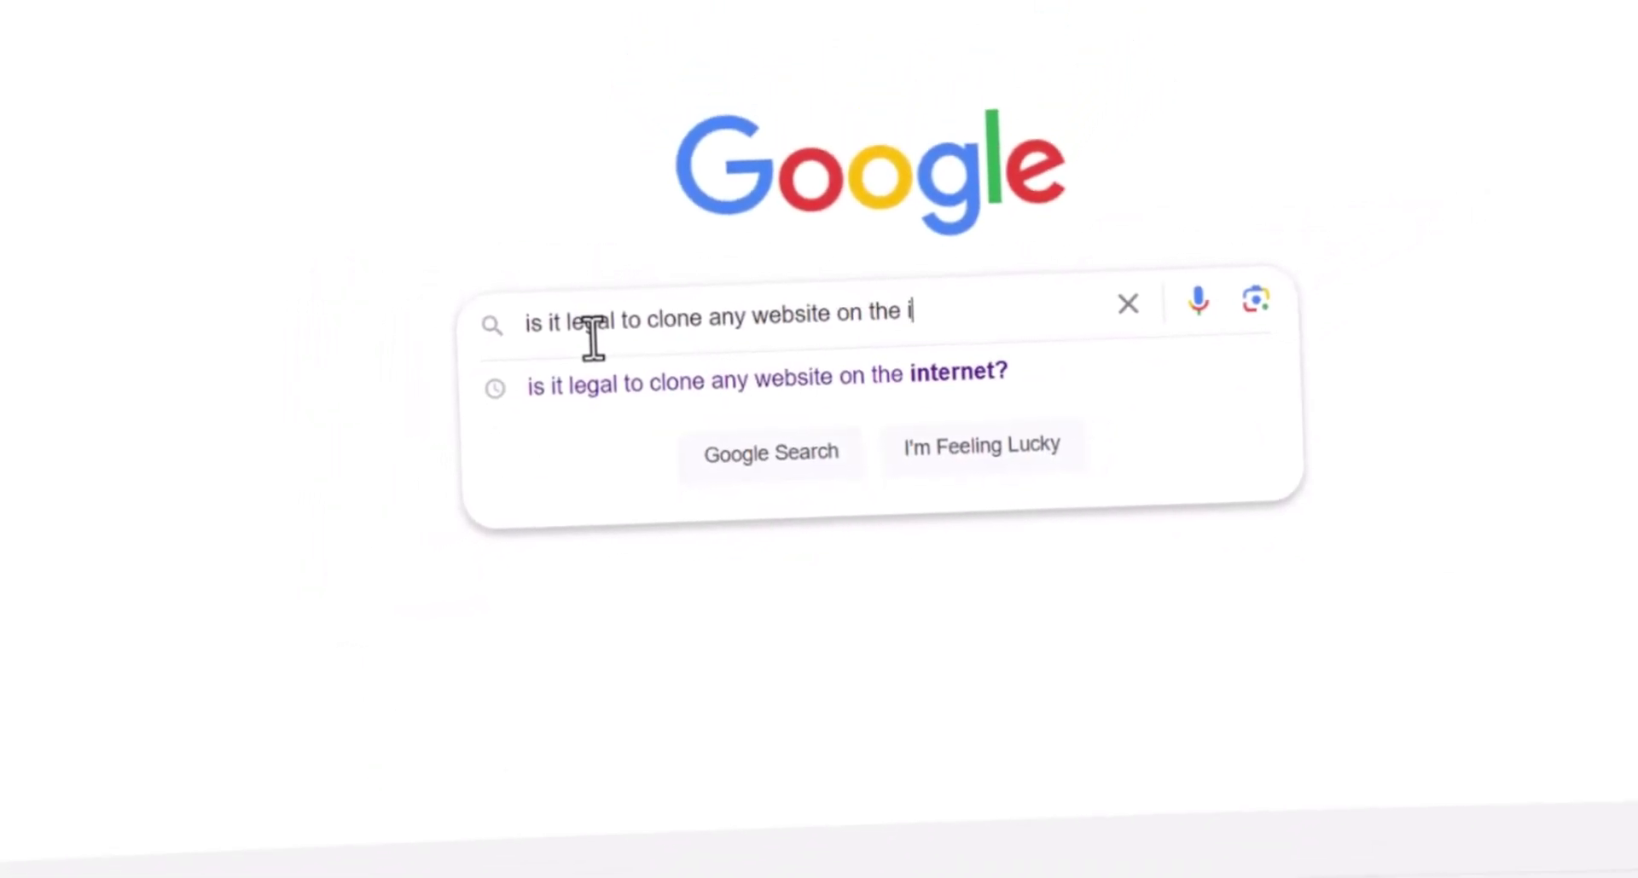
{"action": "type", "text": "t?"}
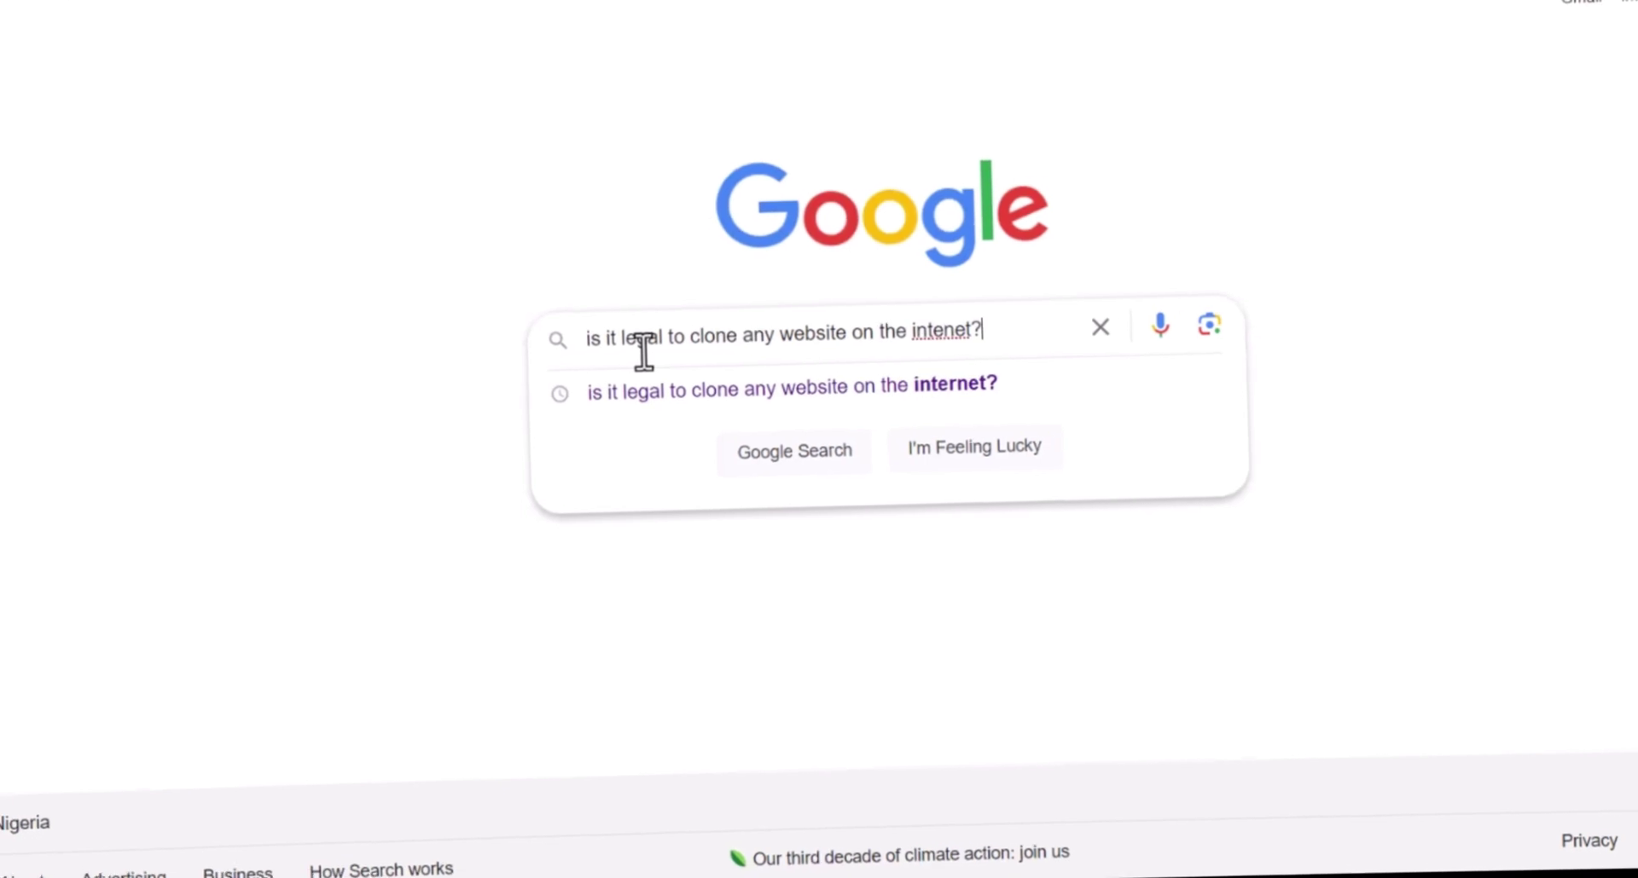
{"action": "key", "text": "Return"}
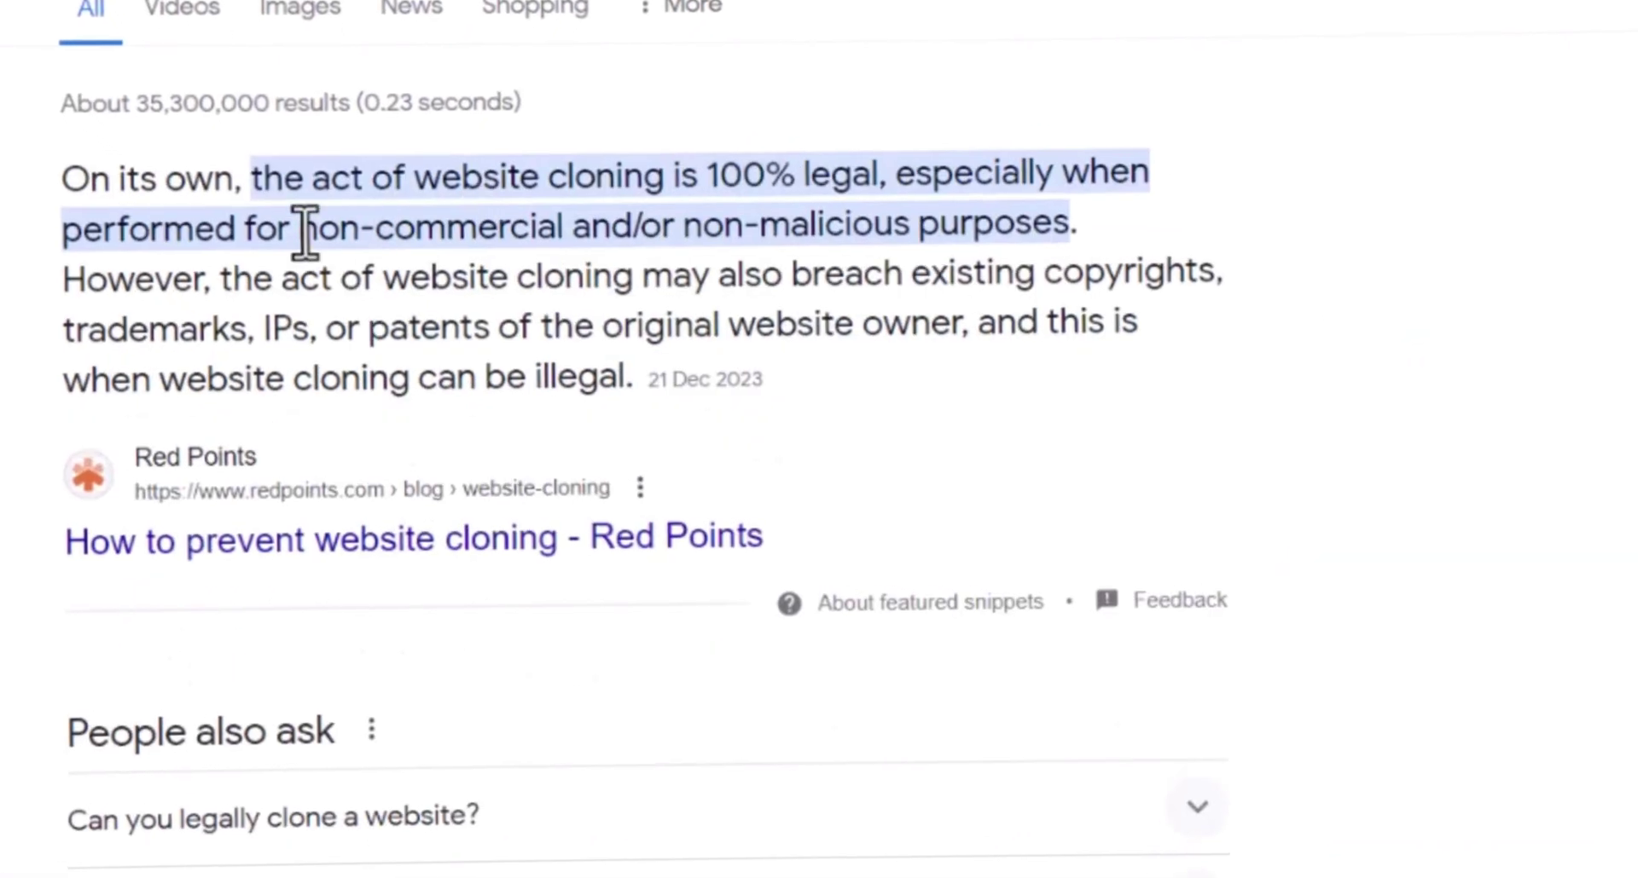
{"action": "left_click_drag", "start_coordinate": [101, 284], "coordinate": [709, 403]}
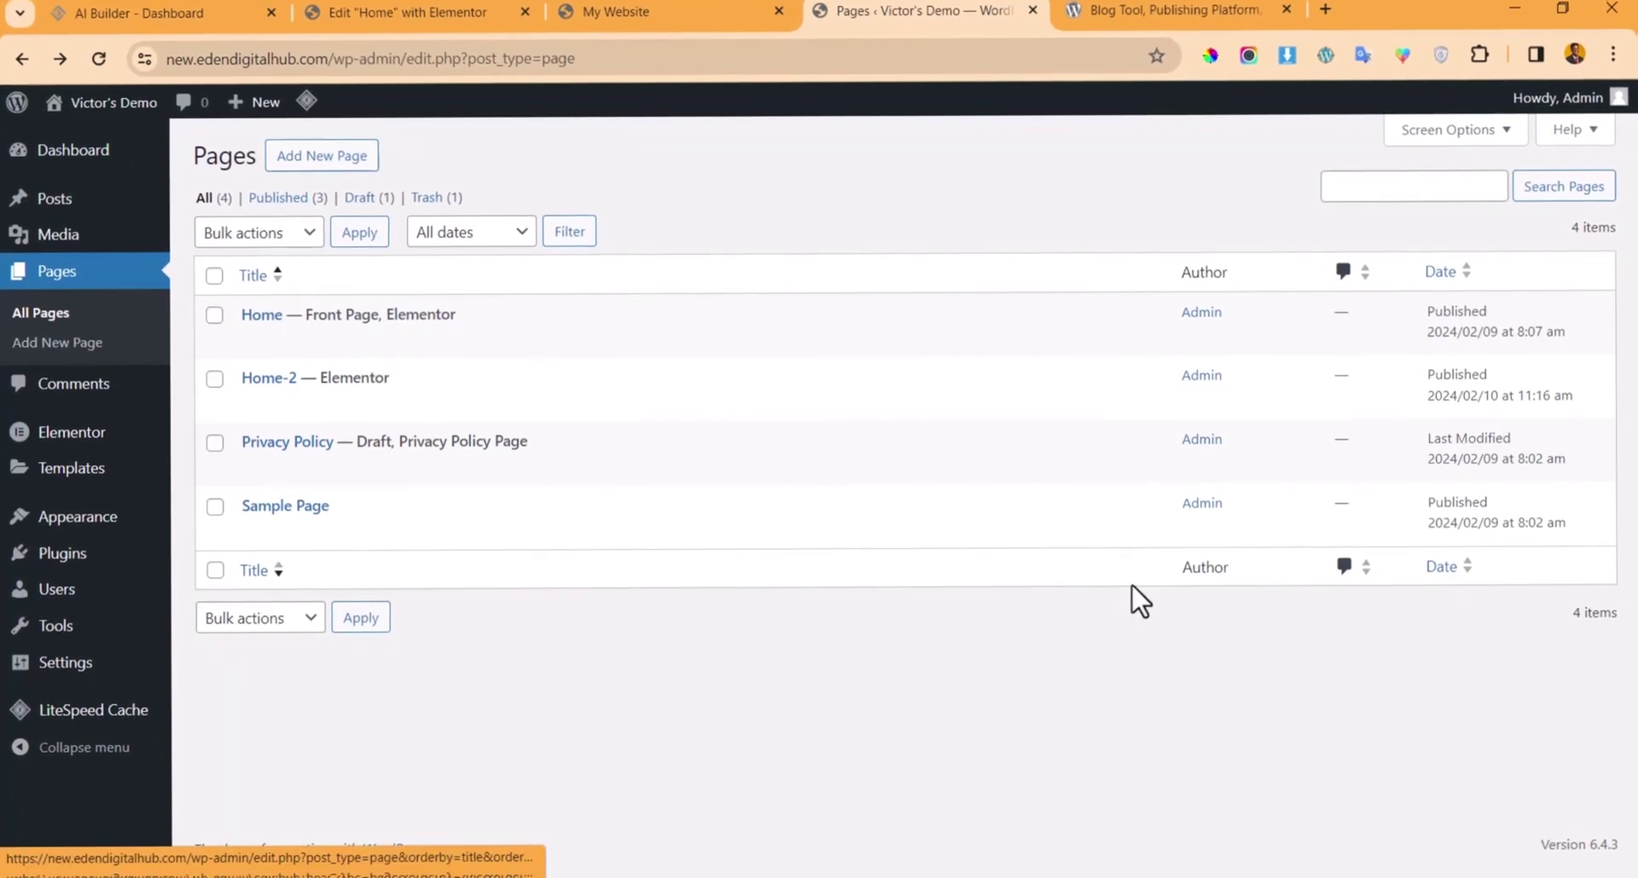
- Add a new WordPress page titled 'Test'
{"action": "left_click", "coordinate": [362, 162]}
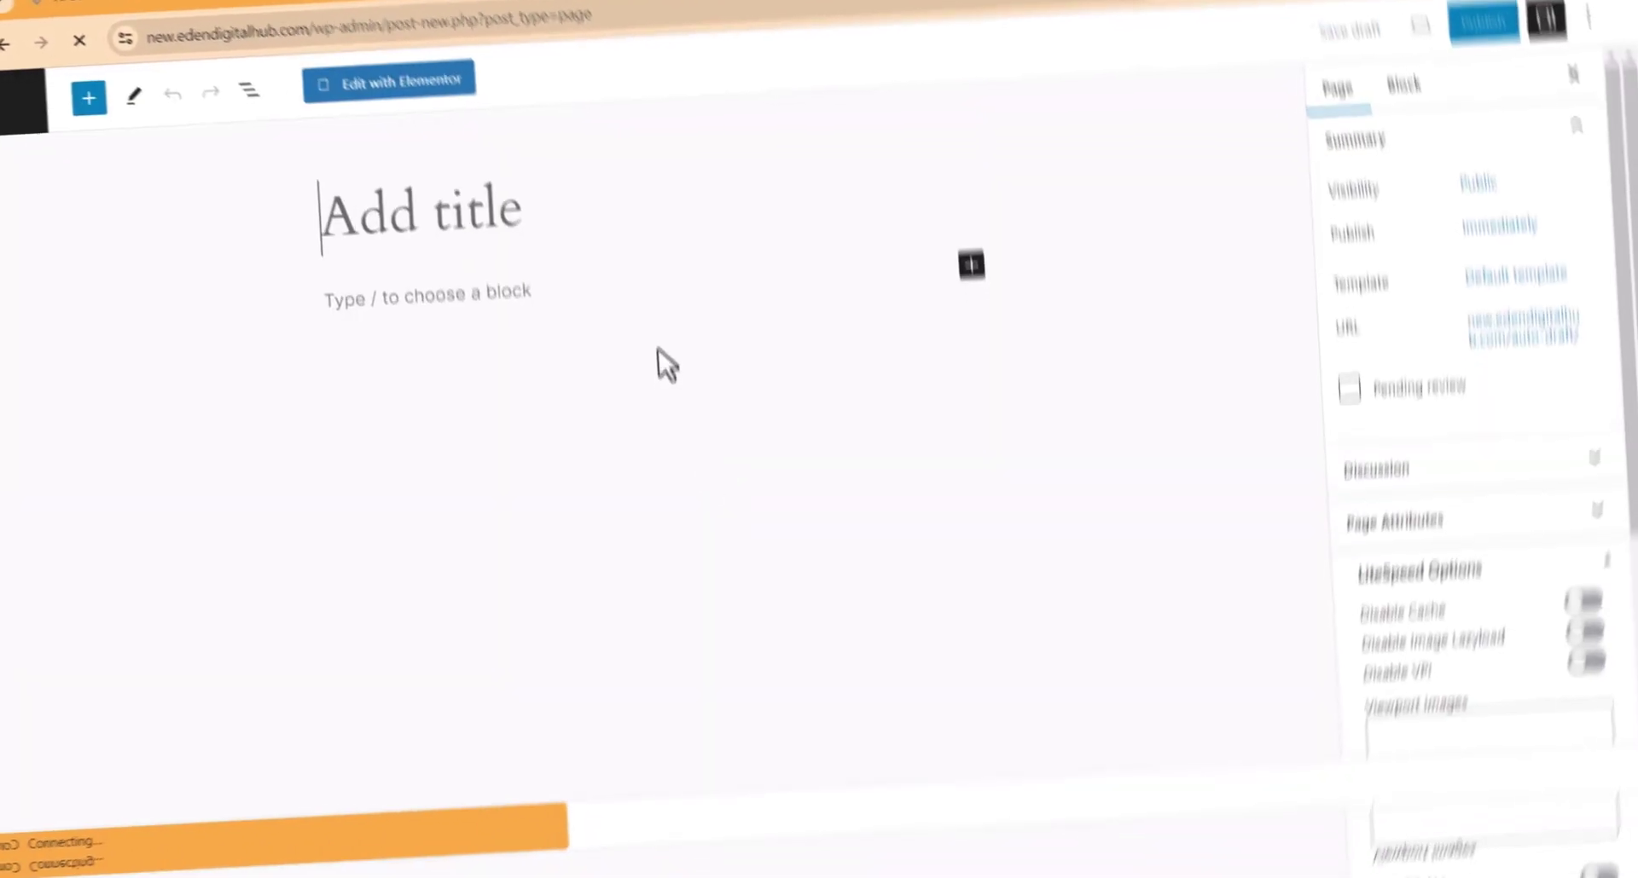
{"action": "type", "text": "Test"}
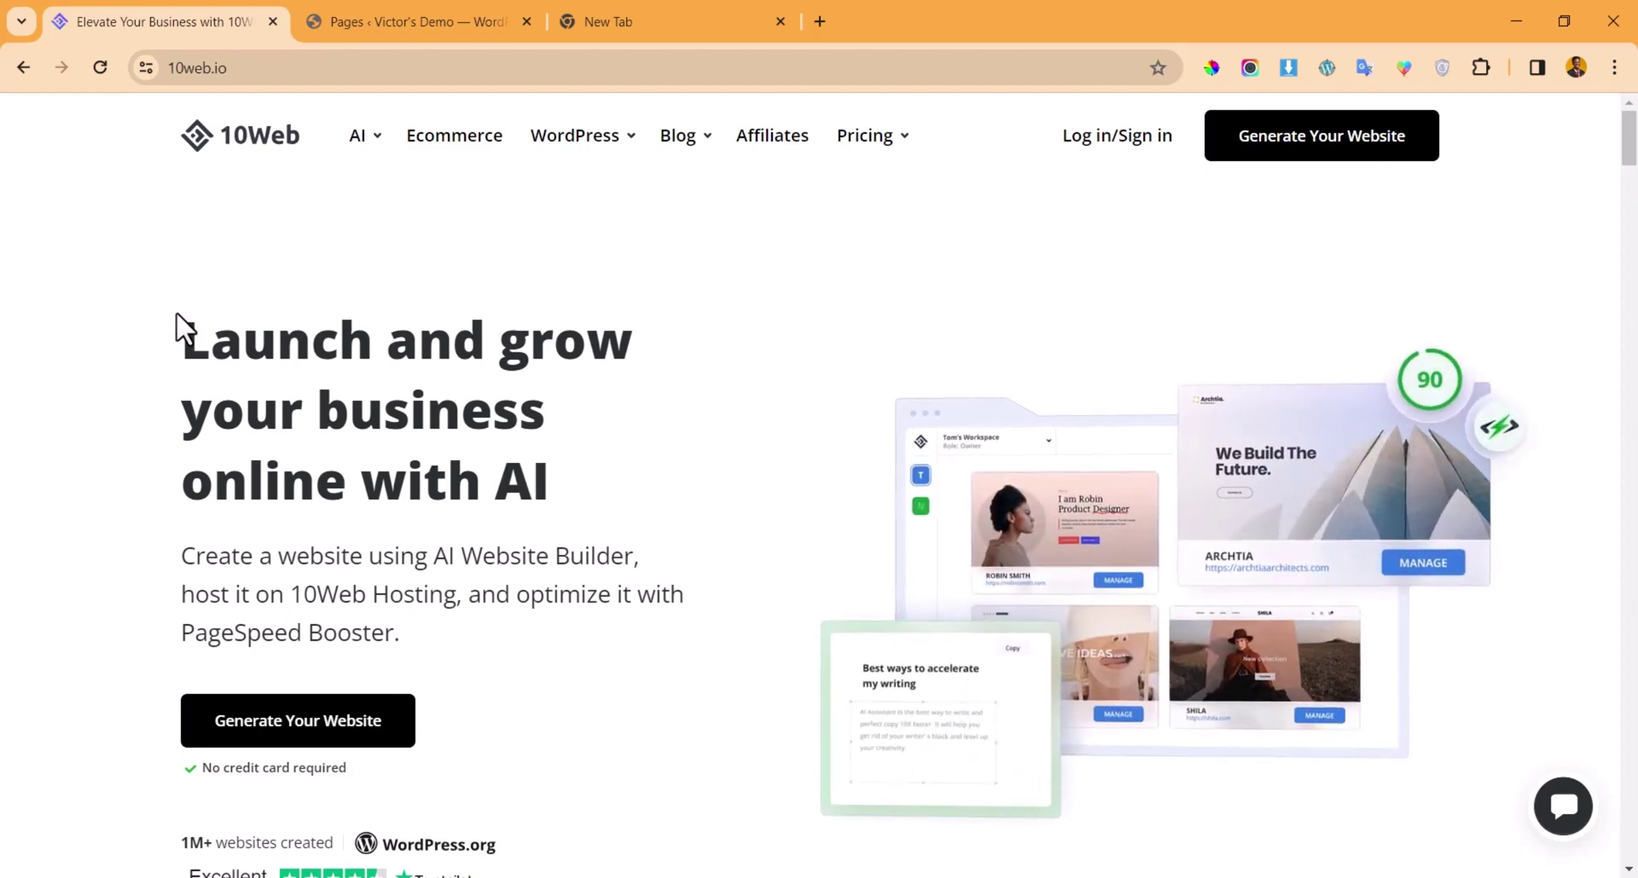
- Look over the 10web.io homepage, then bring up the Pricing menu showing Platform and PageSpeed Booster
{"action": "scroll", "coordinate": [355, 566], "scroll_direction": "down", "scroll_amount": 5}
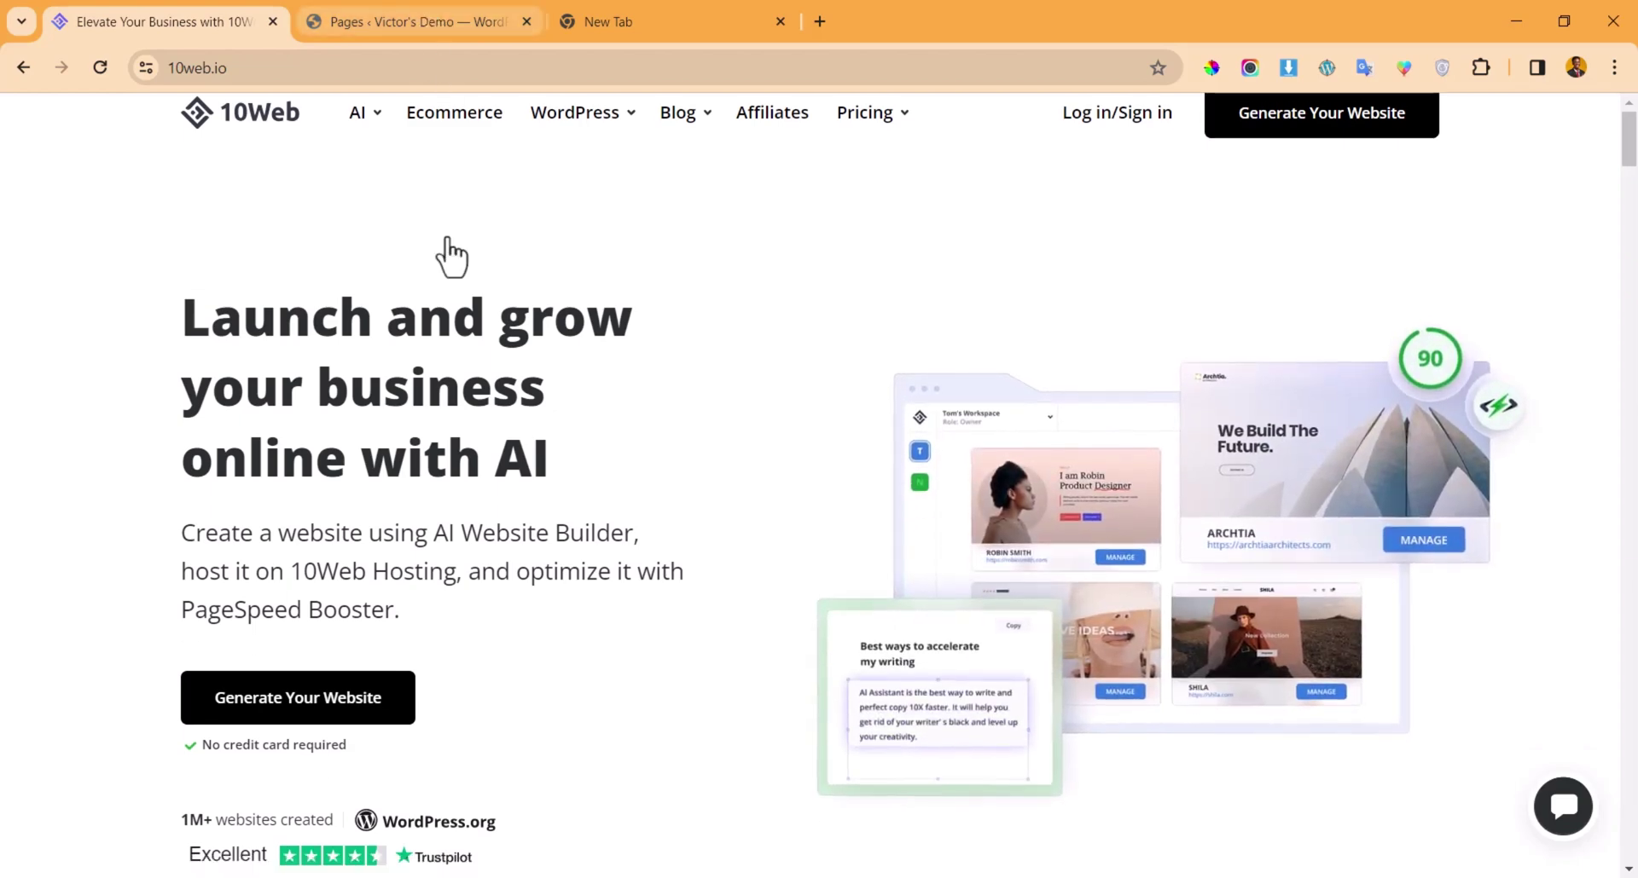
{"action": "scroll", "coordinate": [388, 567], "scroll_direction": "down", "scroll_amount": 6}
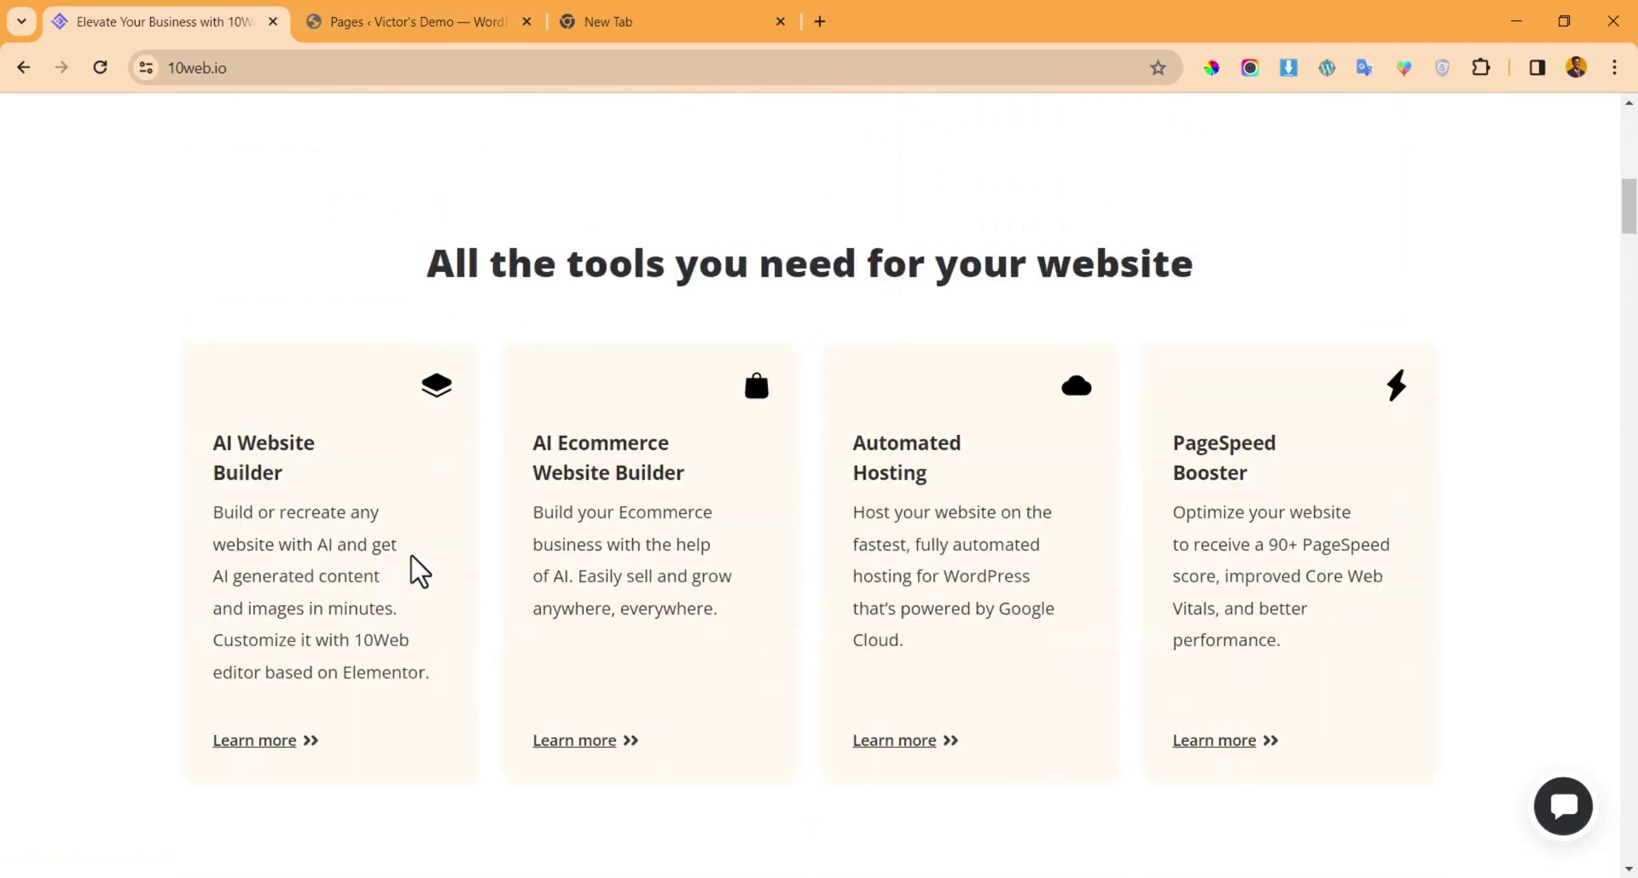
{"action": "scroll", "coordinate": [413, 566], "scroll_direction": "up", "scroll_amount": 12}
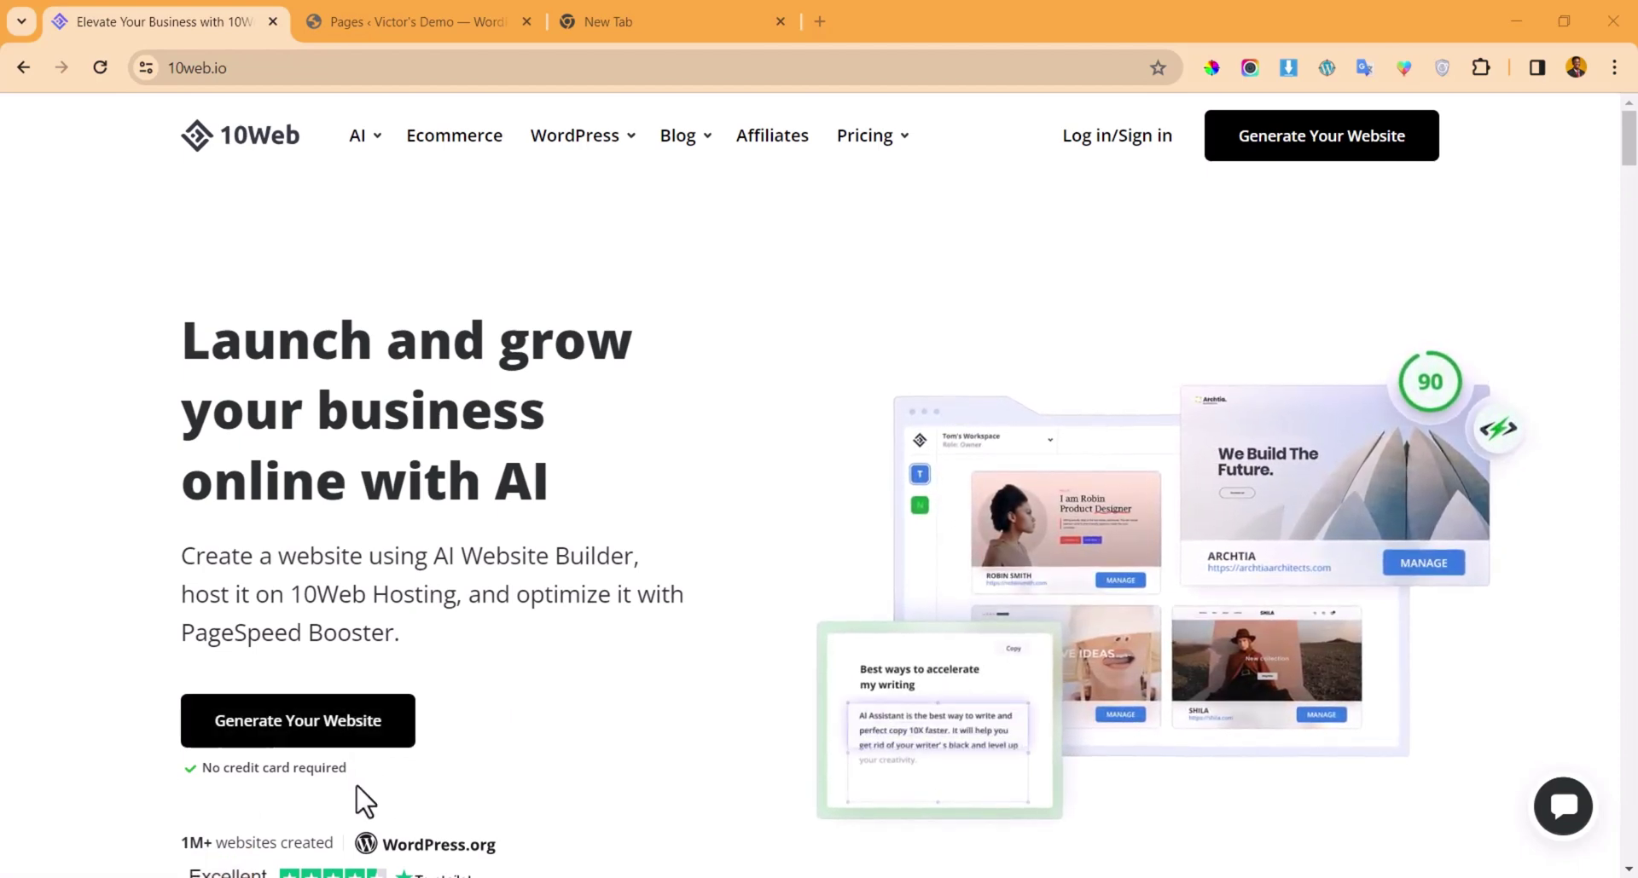
{"action": "mouse_move", "coordinate": [867, 153]}
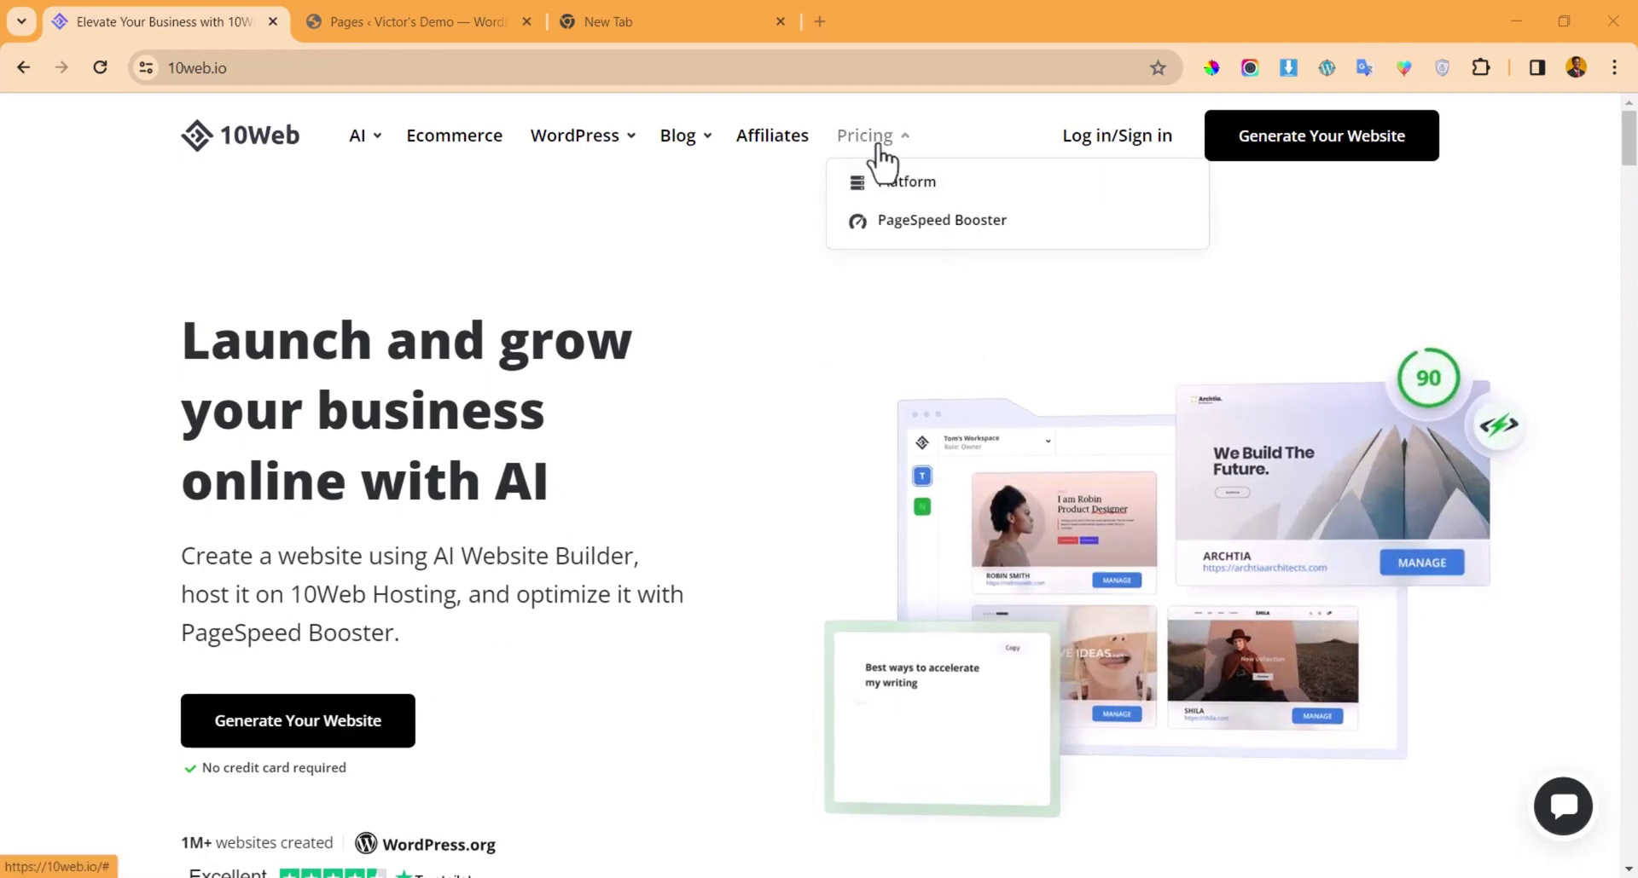
- Open the Platform pricing page and scroll through the Business plans
{"action": "left_click", "coordinate": [898, 196]}
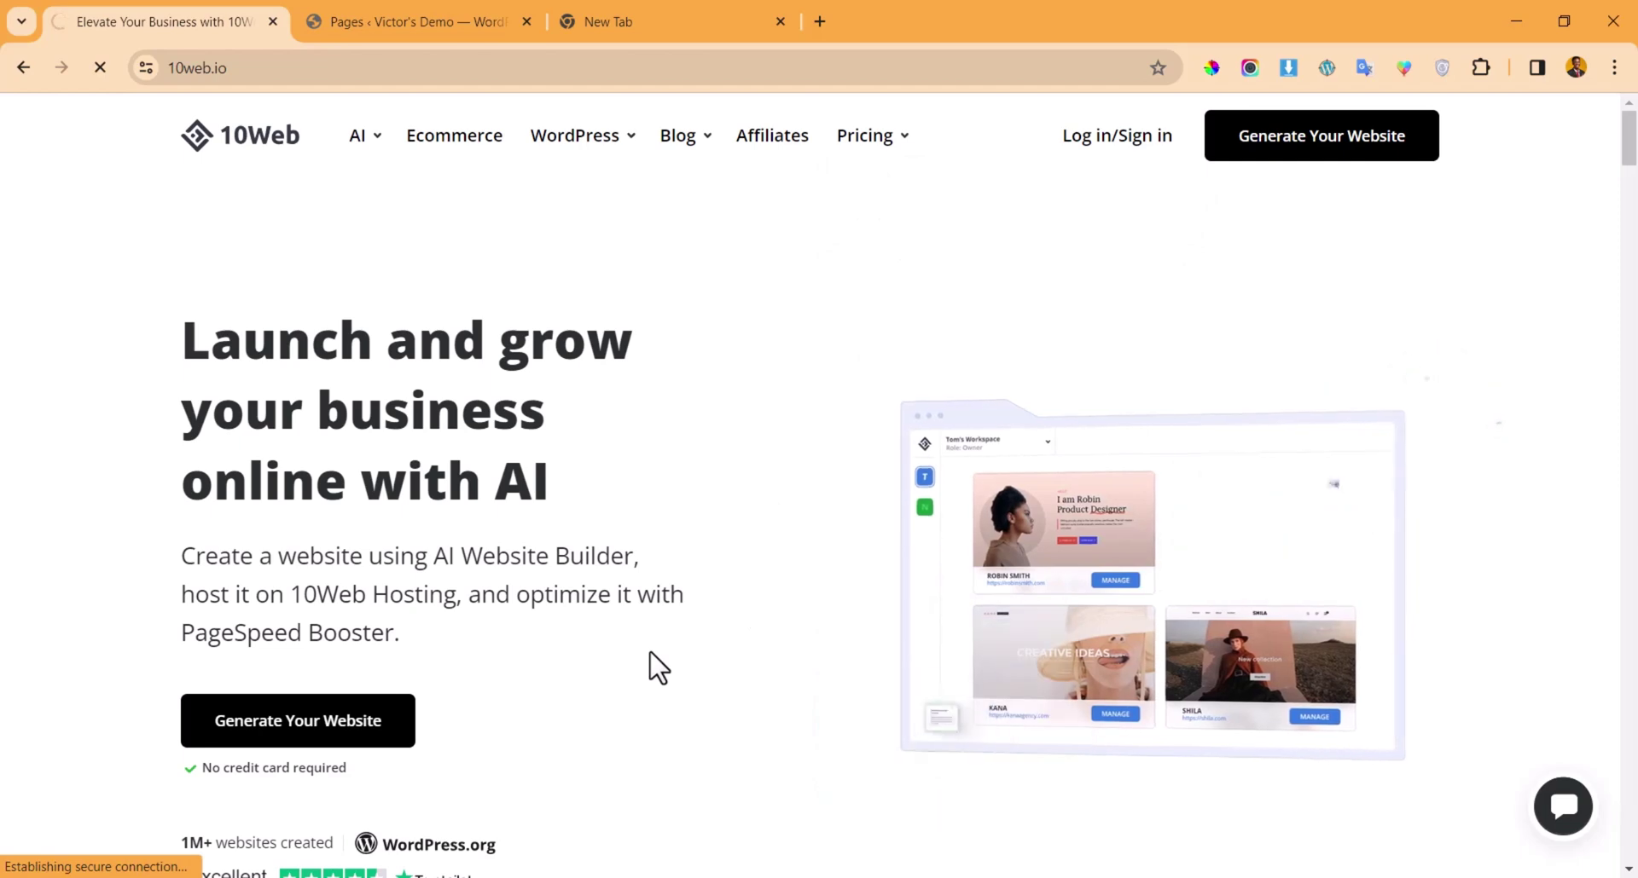
{"action": "scroll", "coordinate": [420, 475], "scroll_direction": "down", "scroll_amount": 5}
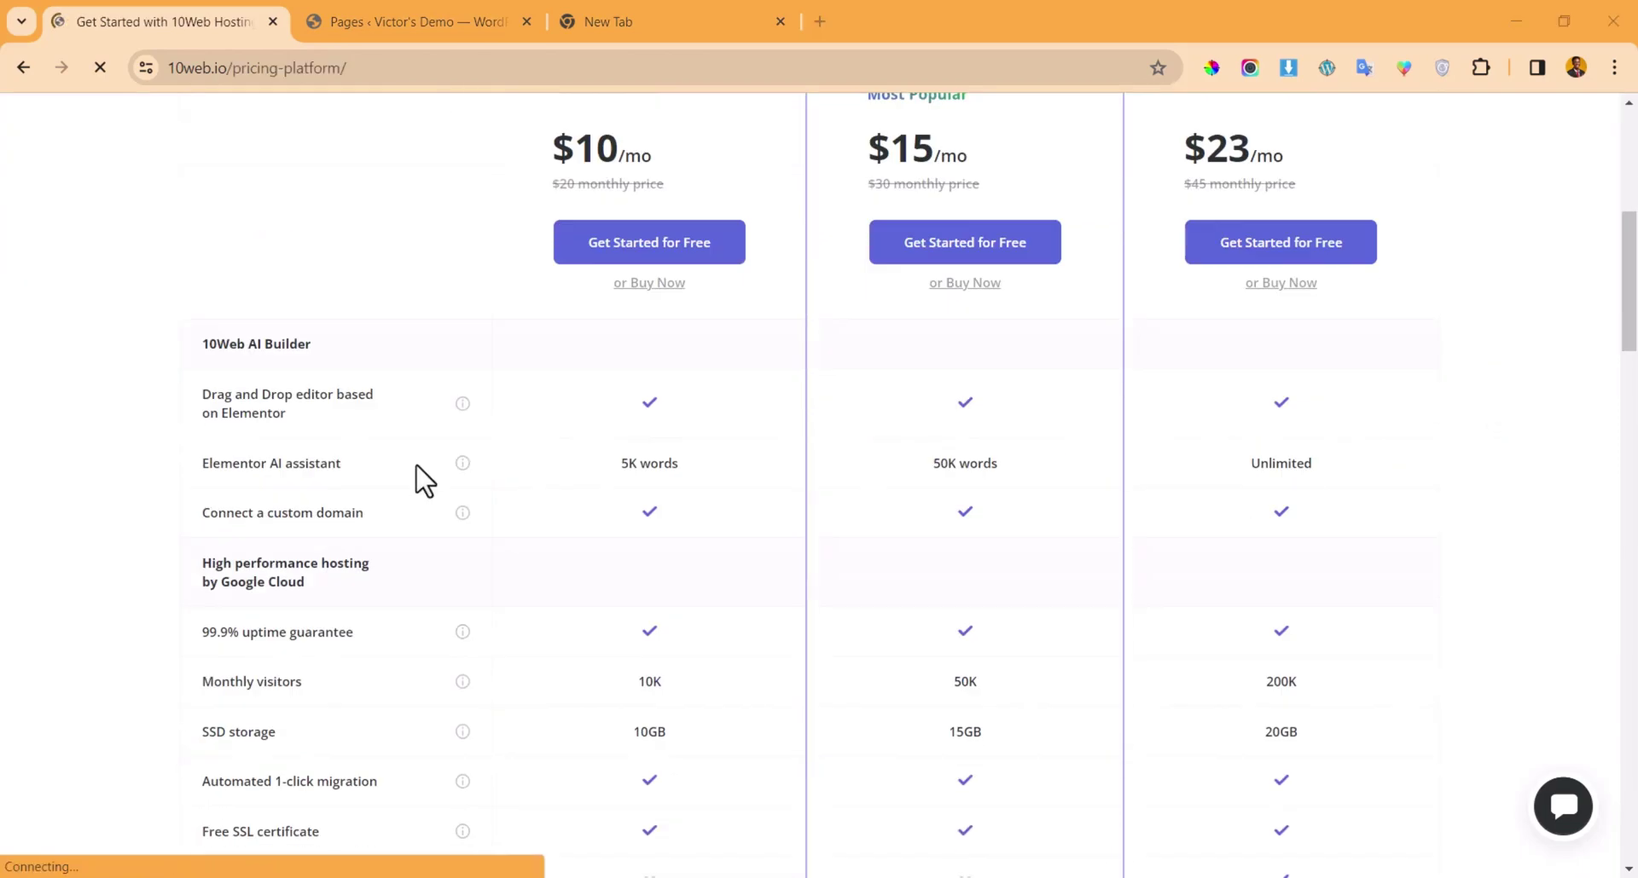
{"action": "scroll", "coordinate": [366, 479], "scroll_direction": "up", "scroll_amount": 7}
{"action": "scroll", "coordinate": [575, 566], "scroll_direction": "down", "scroll_amount": 14}
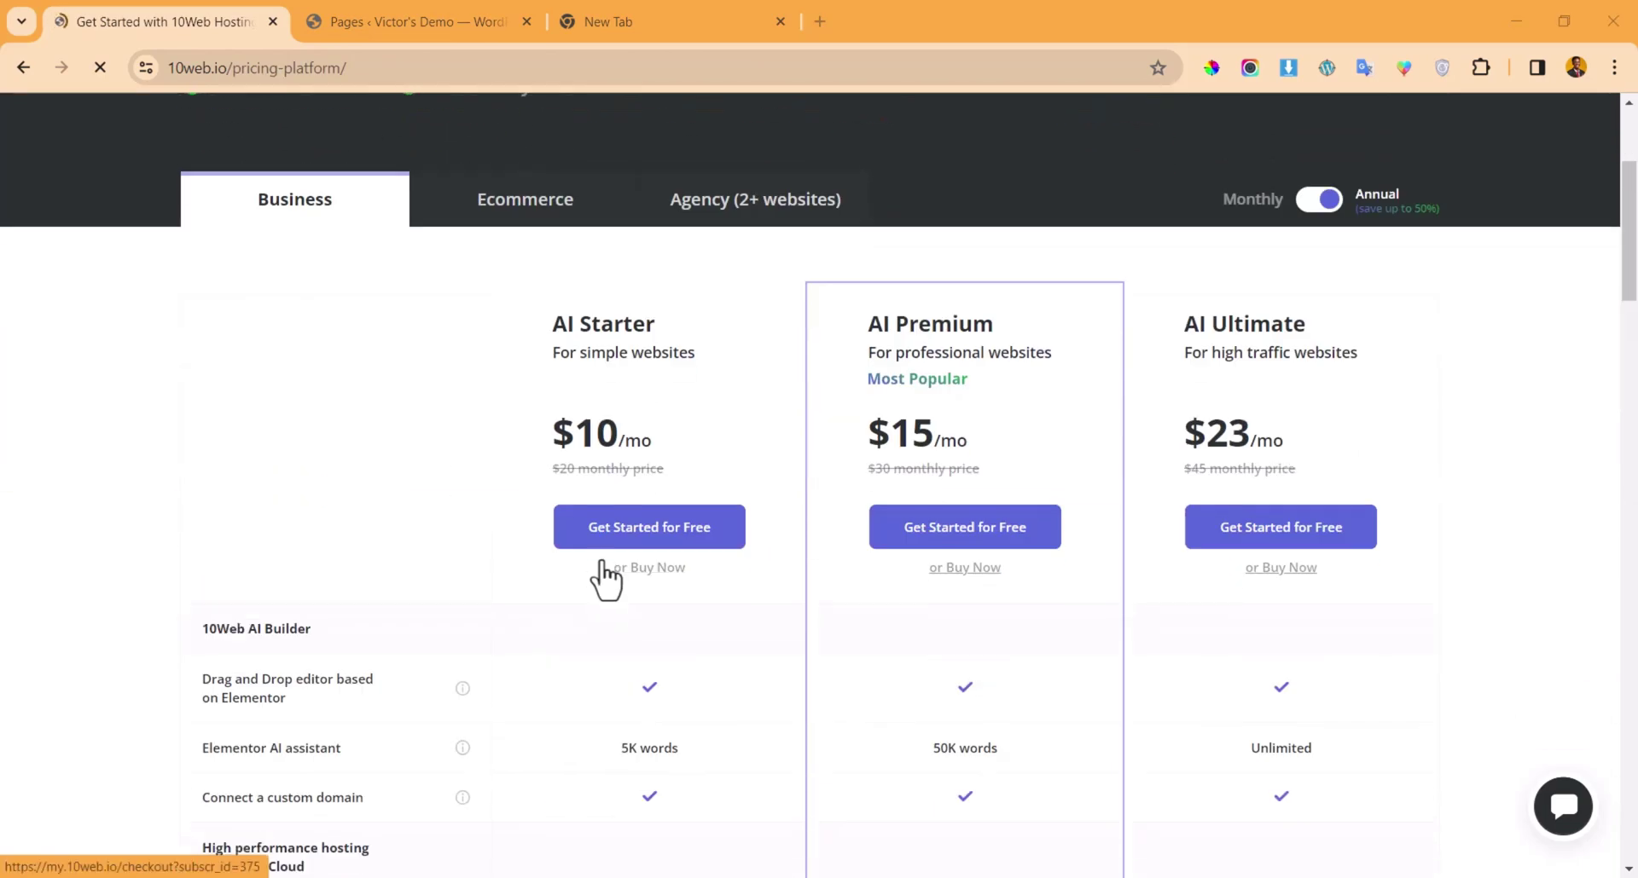
{"action": "scroll", "coordinate": [502, 489], "scroll_direction": "down", "scroll_amount": 2}
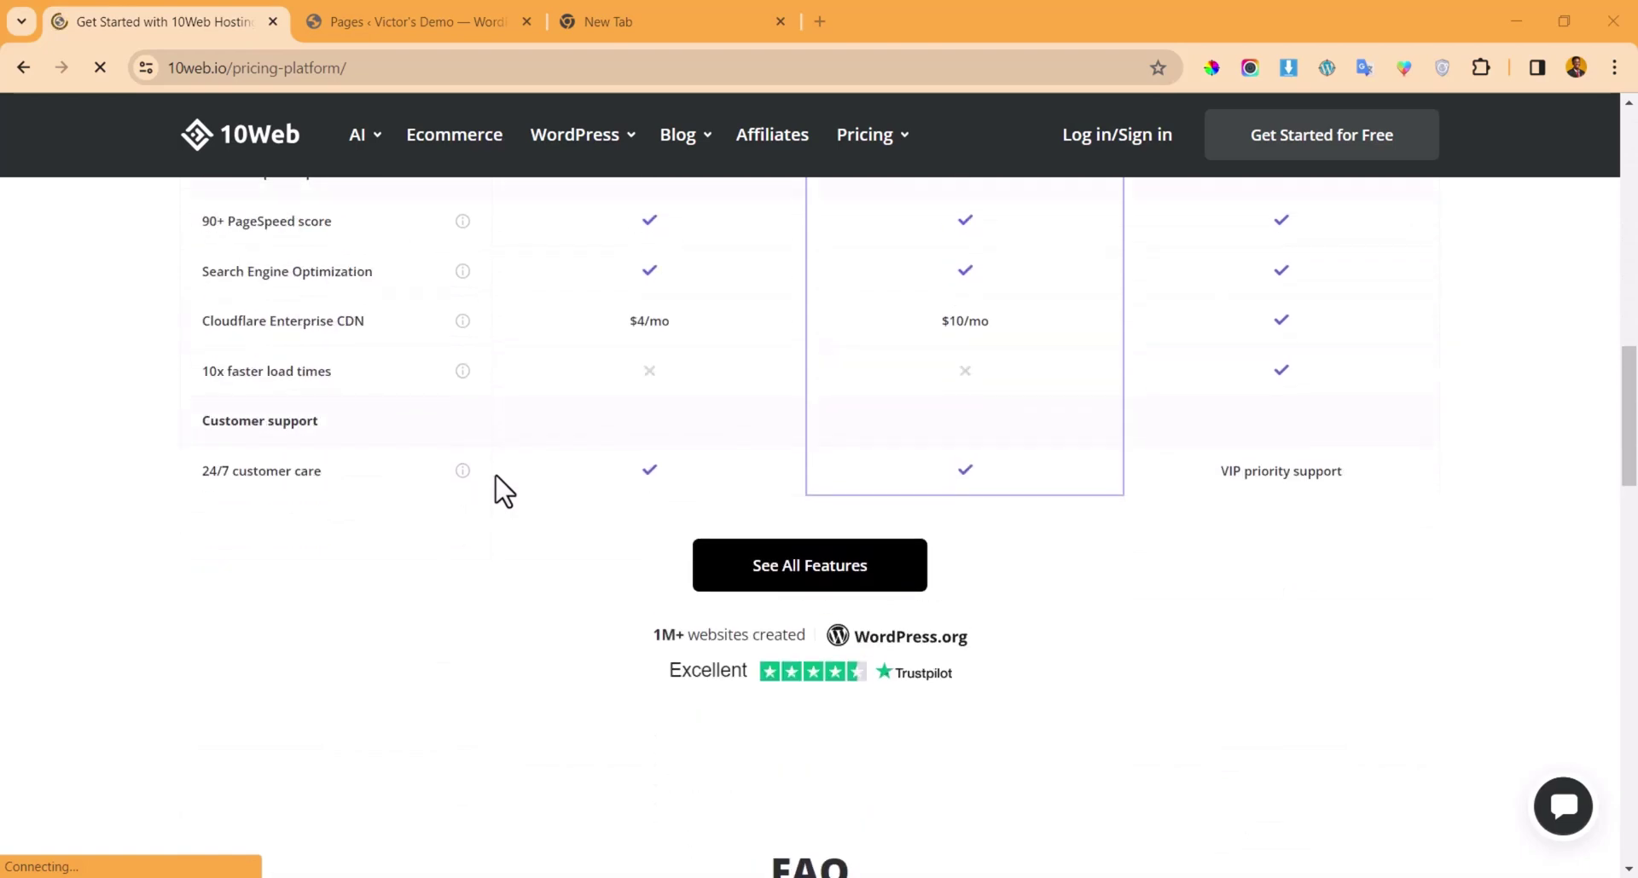
{"action": "scroll", "coordinate": [503, 487], "scroll_direction": "up", "scroll_amount": 15}
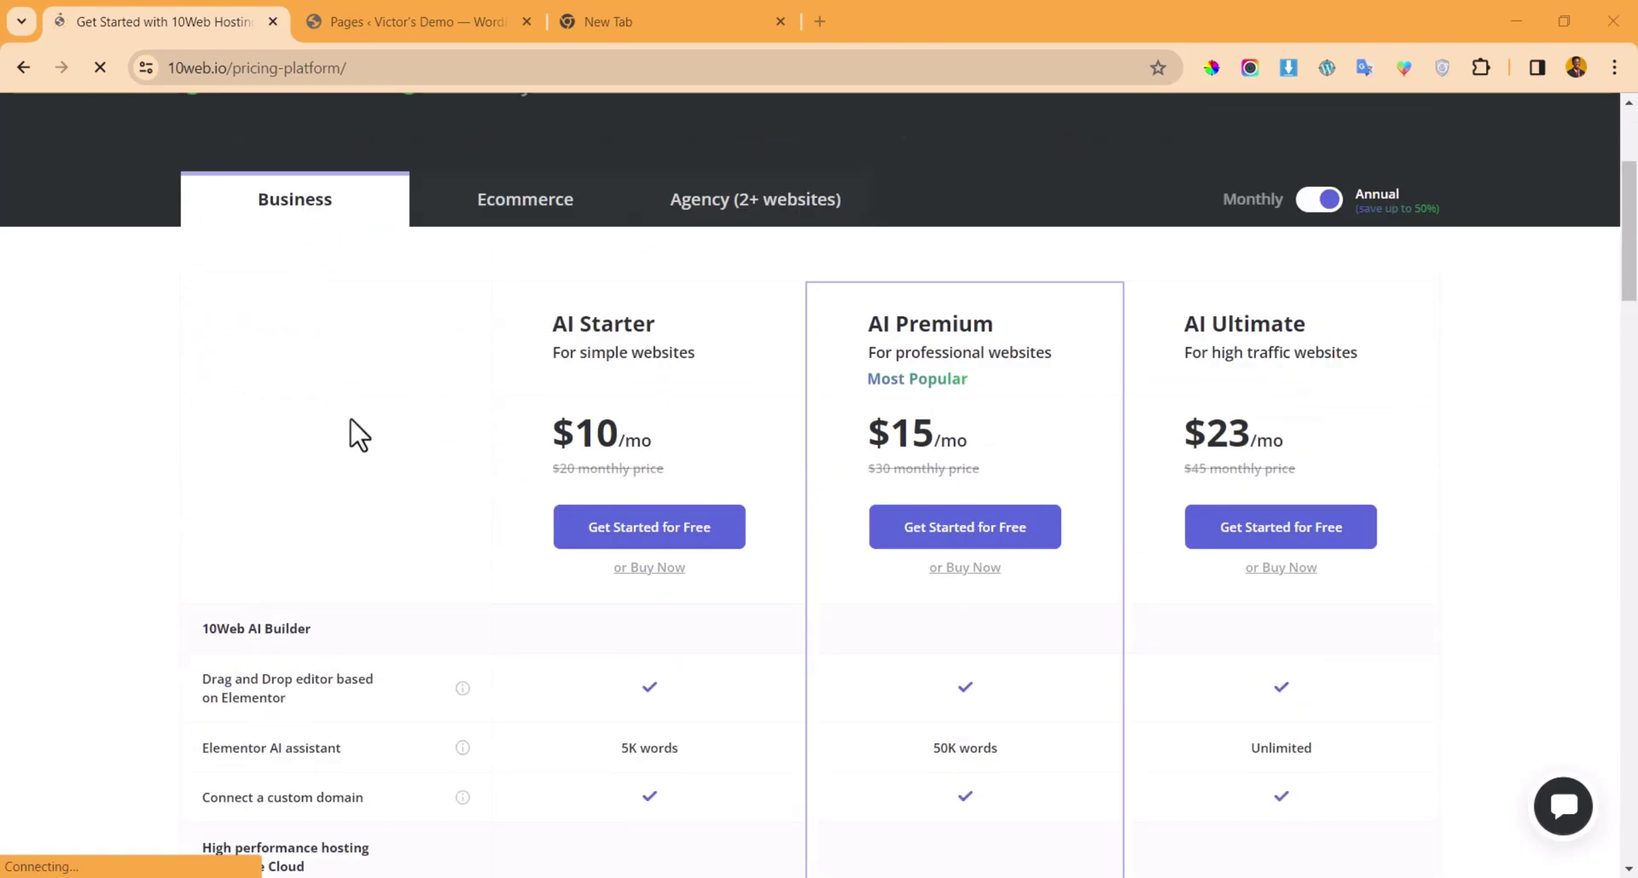
{"action": "scroll", "coordinate": [717, 712], "scroll_direction": "up", "scroll_amount": 2}
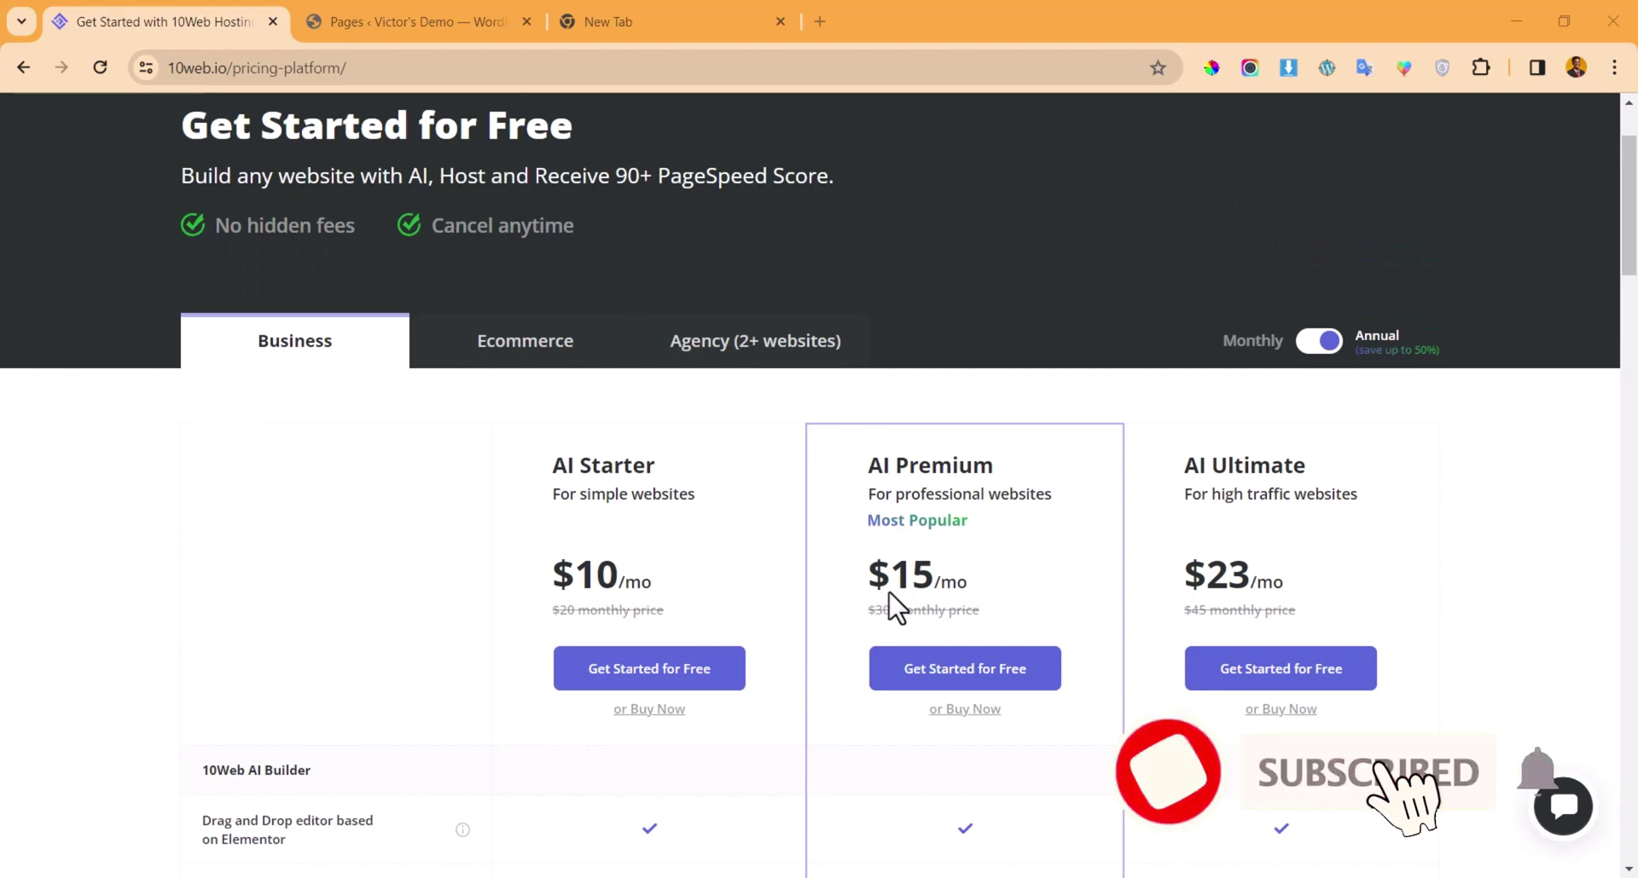
{"action": "scroll", "coordinate": [810, 550], "scroll_direction": "down", "scroll_amount": 2}
{"action": "scroll", "coordinate": [810, 550], "scroll_direction": "down", "scroll_amount": 15}
{"action": "scroll", "coordinate": [779, 402], "scroll_direction": "up", "scroll_amount": 14}
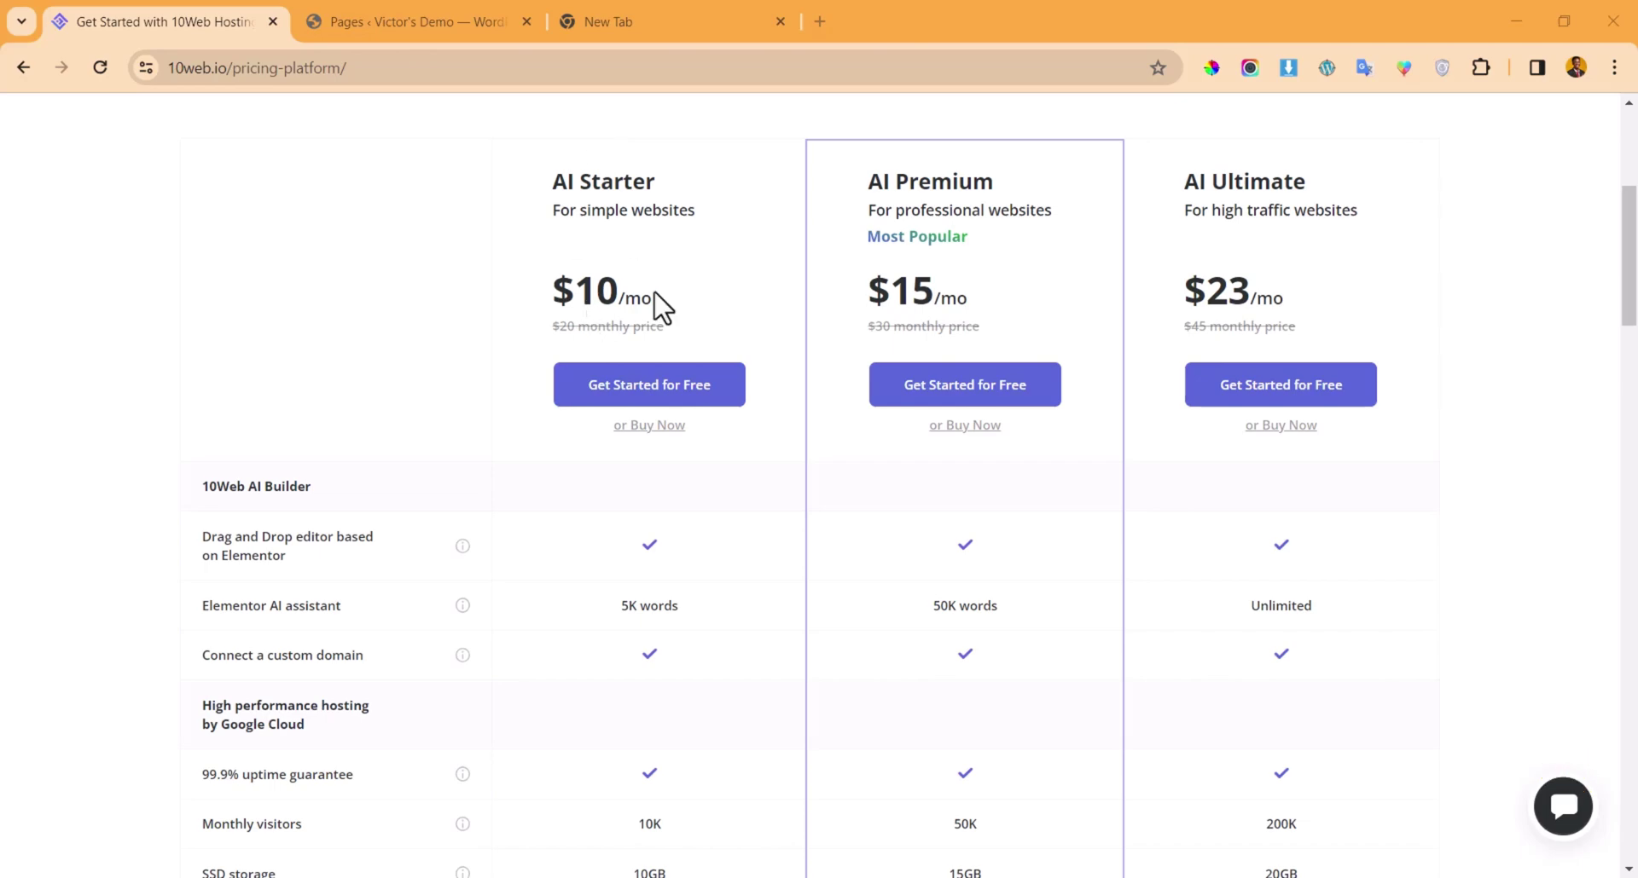
{"action": "scroll", "coordinate": [670, 455], "scroll_direction": "down", "scroll_amount": 3}
{"action": "scroll", "coordinate": [669, 454], "scroll_direction": "up", "scroll_amount": 5}
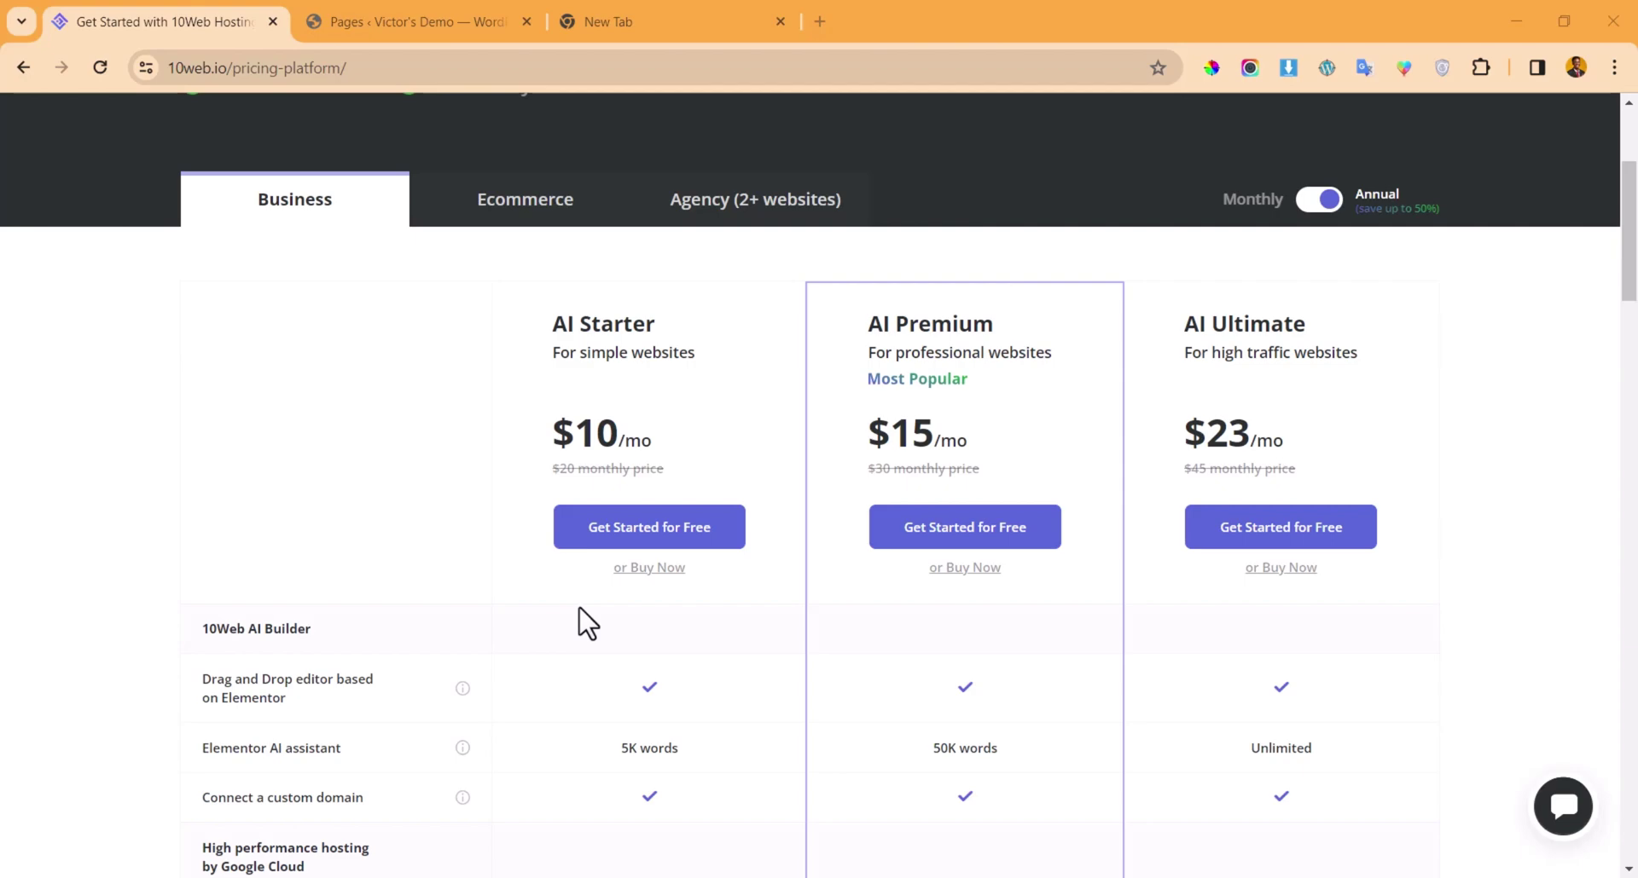
{"action": "scroll", "coordinate": [588, 624], "scroll_direction": "up", "scroll_amount": 3}
- Compare the Ecommerce and Agency (2+ websites) plans, then return to the Business plans
{"action": "left_click", "coordinate": [538, 503]}
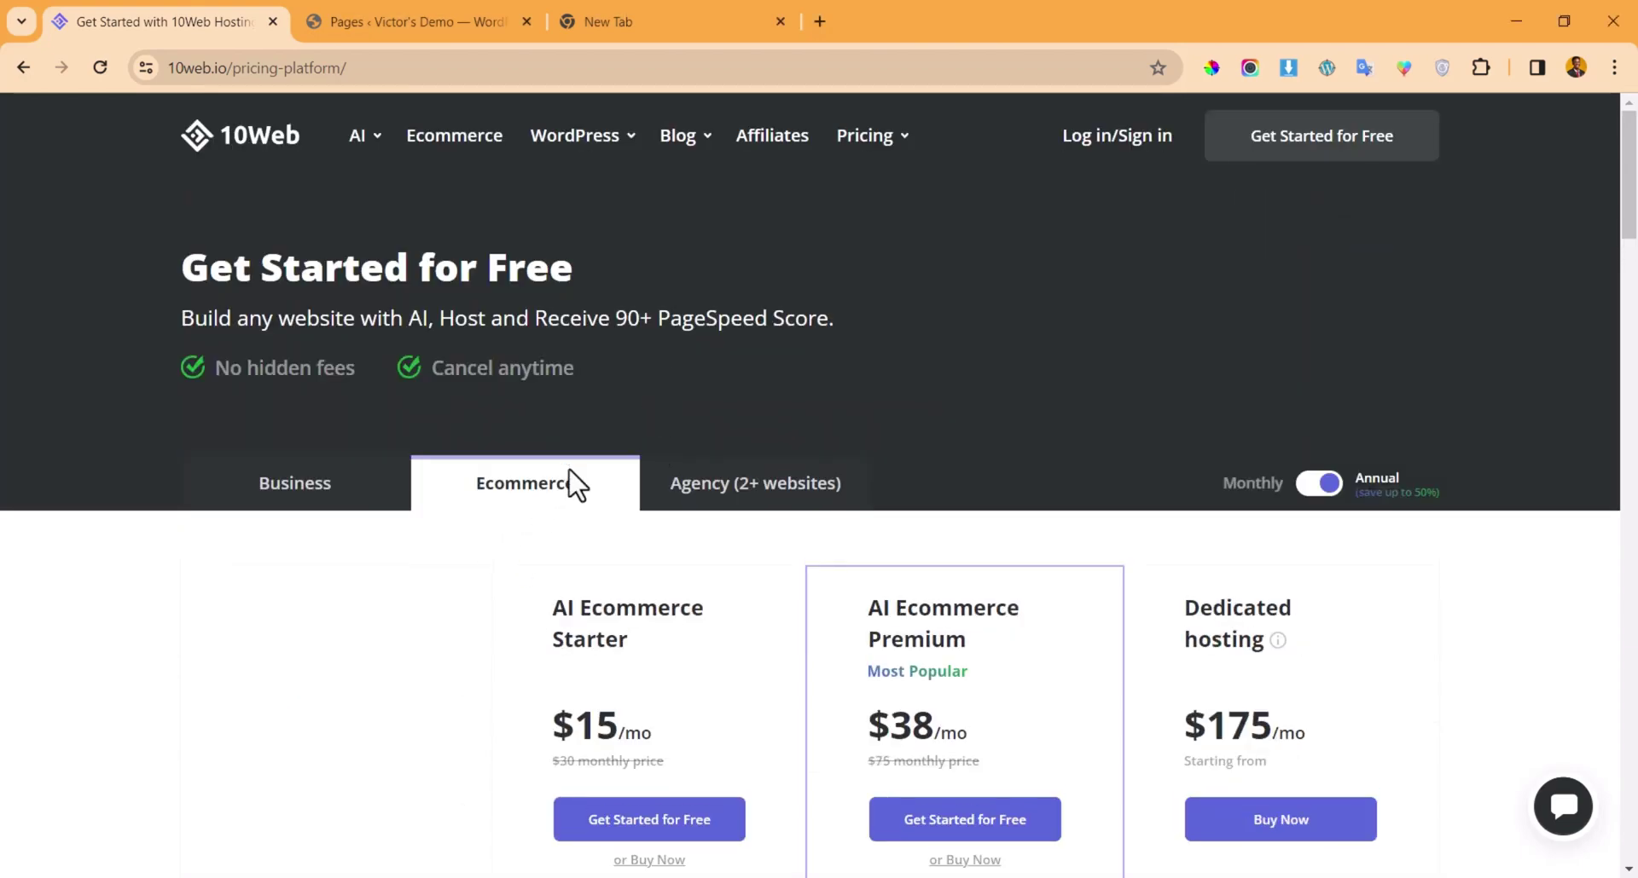
{"action": "scroll", "coordinate": [802, 345], "scroll_direction": "down", "scroll_amount": 3}
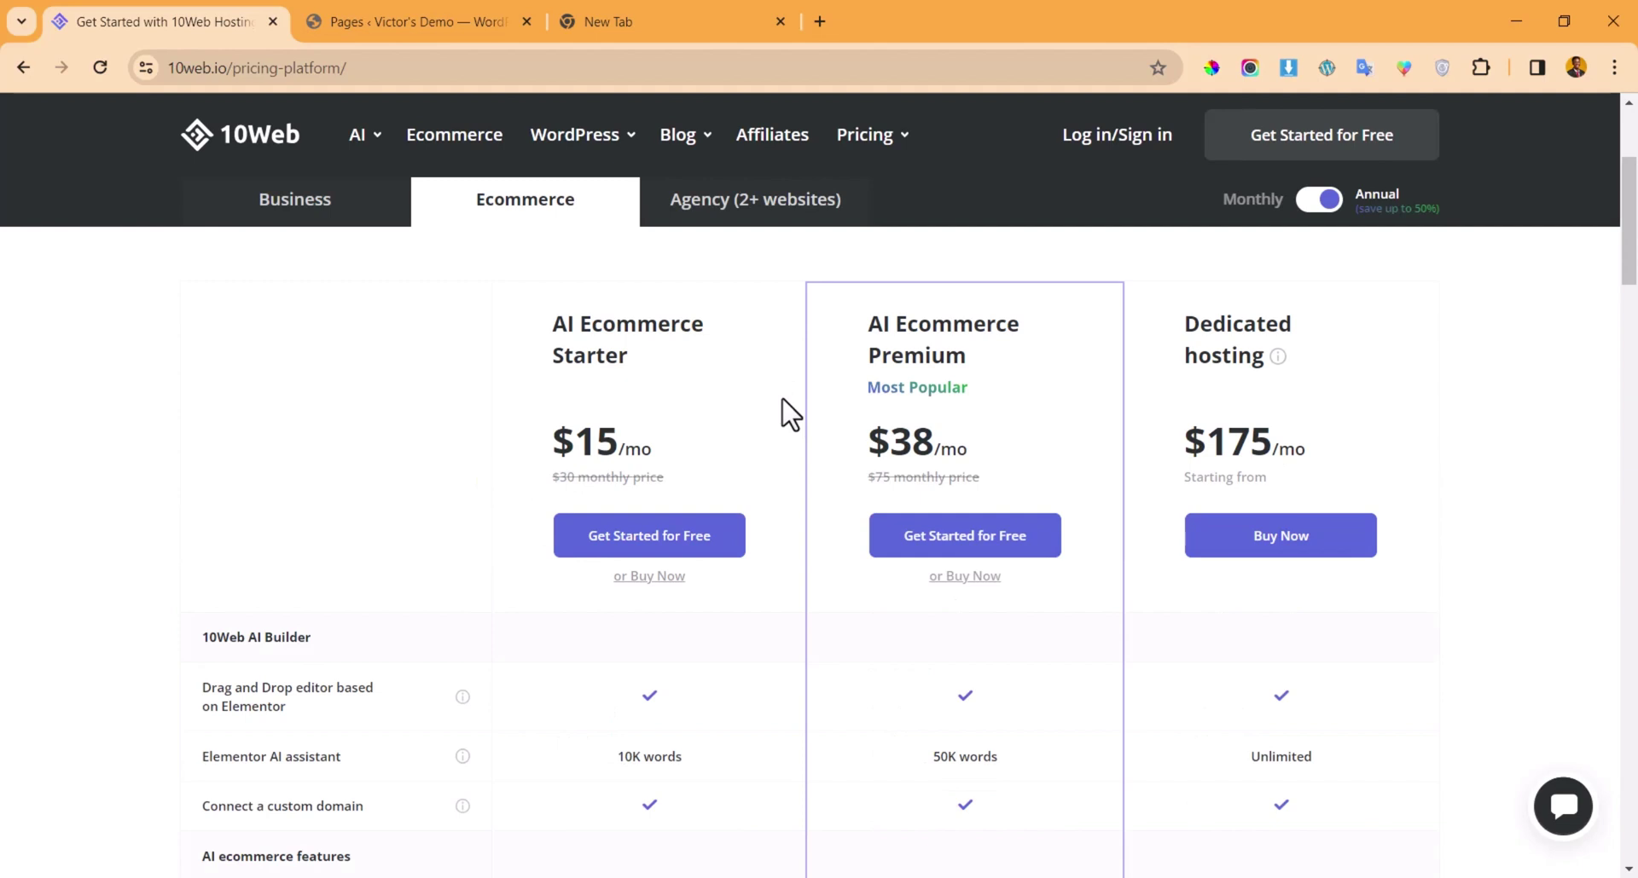
{"action": "left_click", "coordinate": [765, 220]}
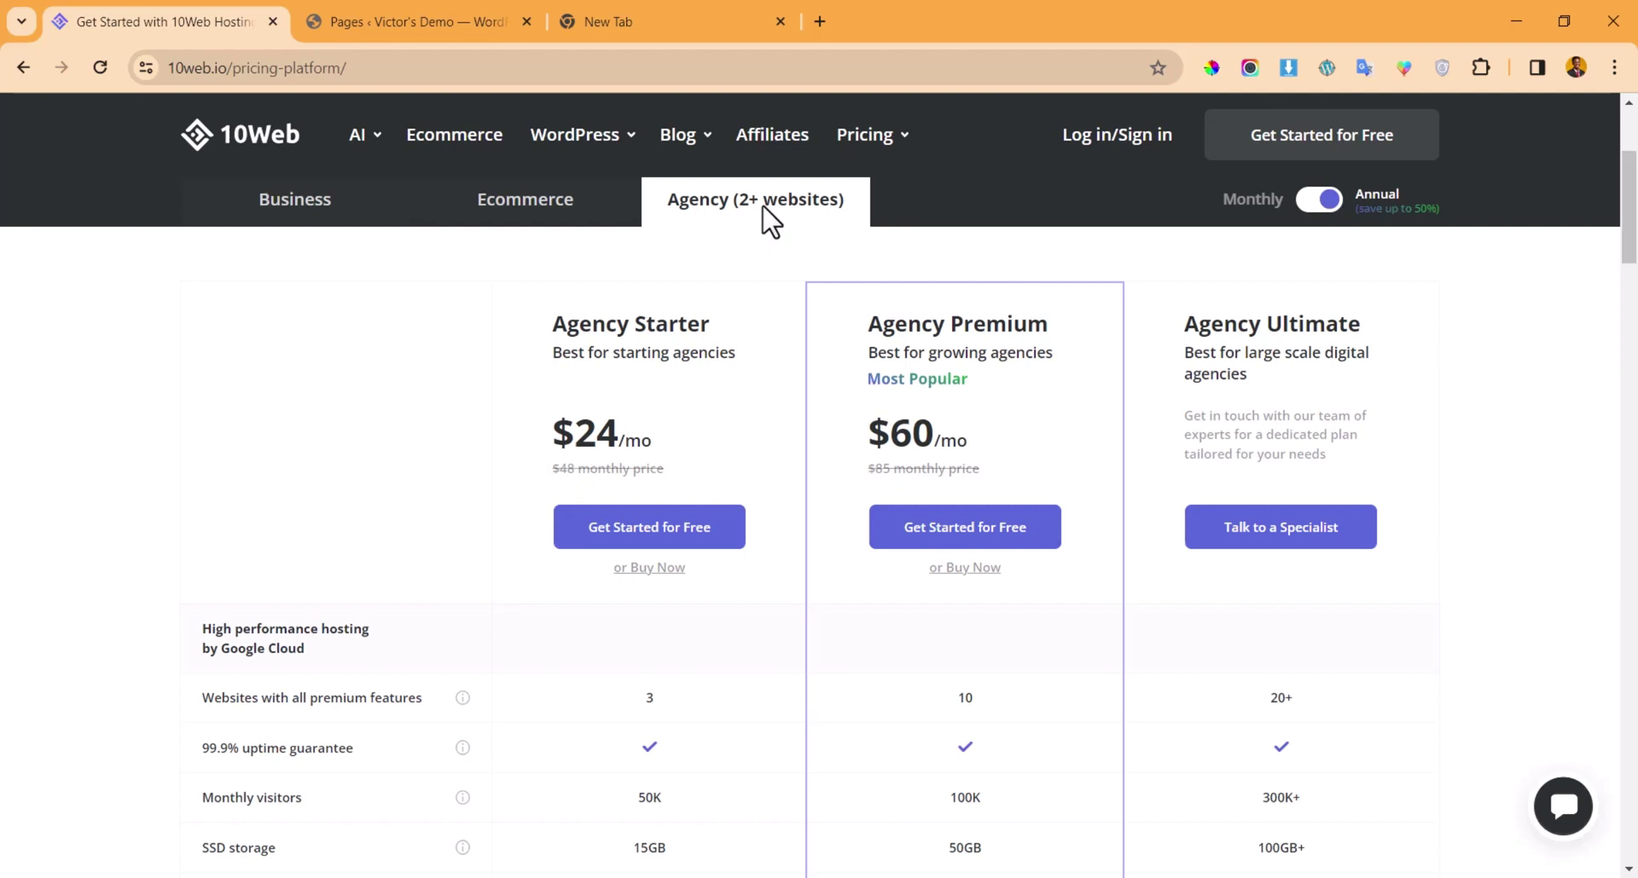
{"action": "left_click", "coordinate": [334, 220]}
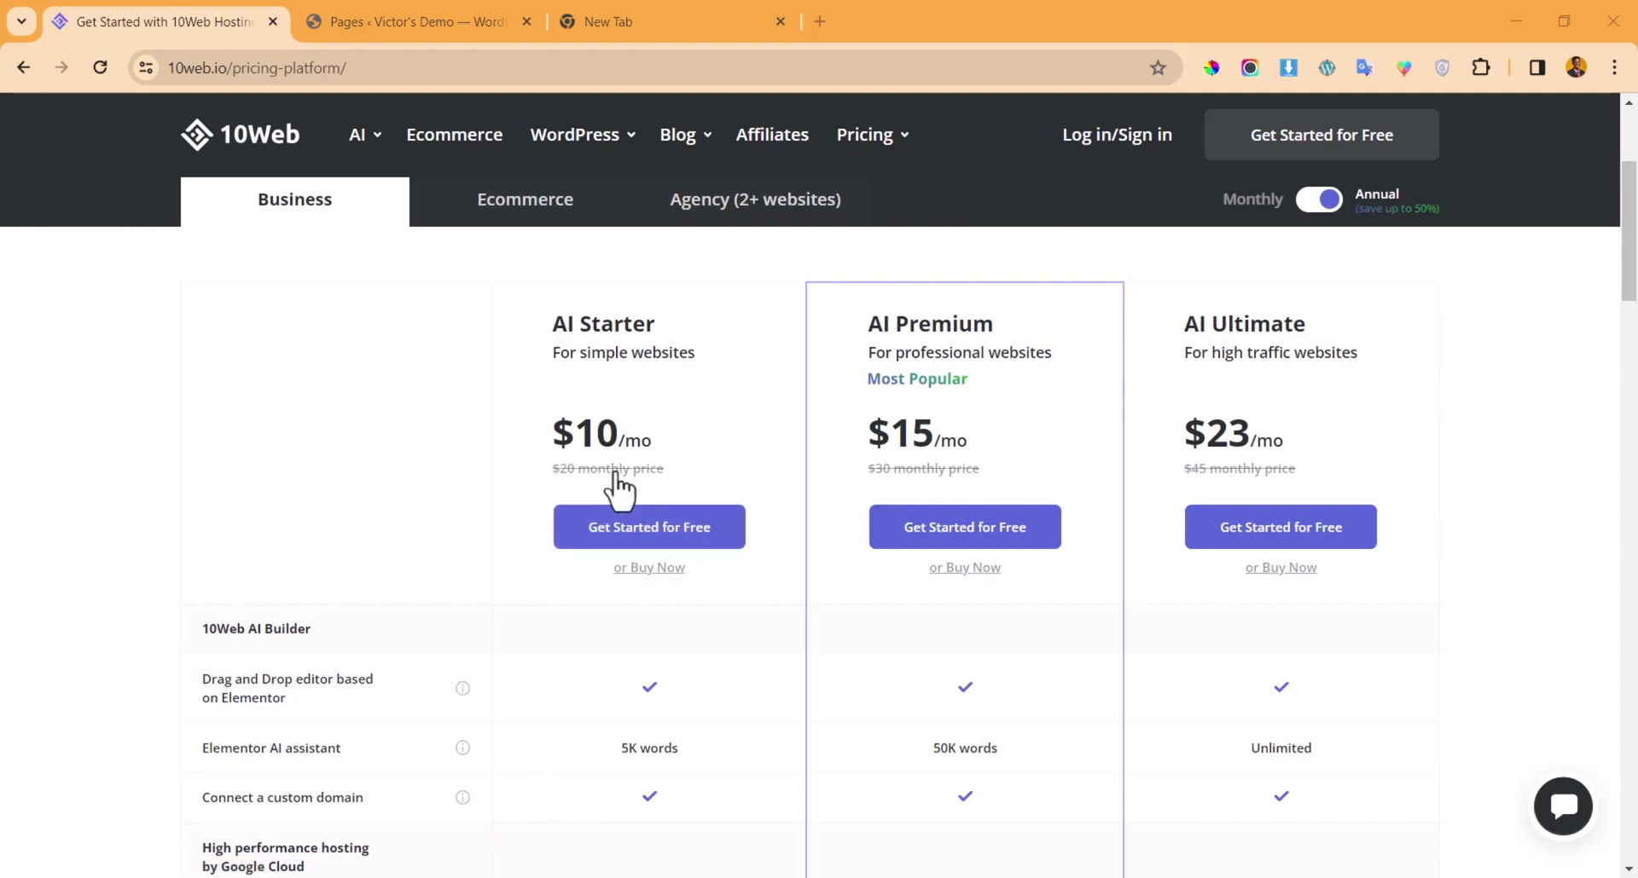
- Start a free sign-up on the AI Starter plan and begin entering the e-mail address
{"action": "left_click", "coordinate": [674, 537]}
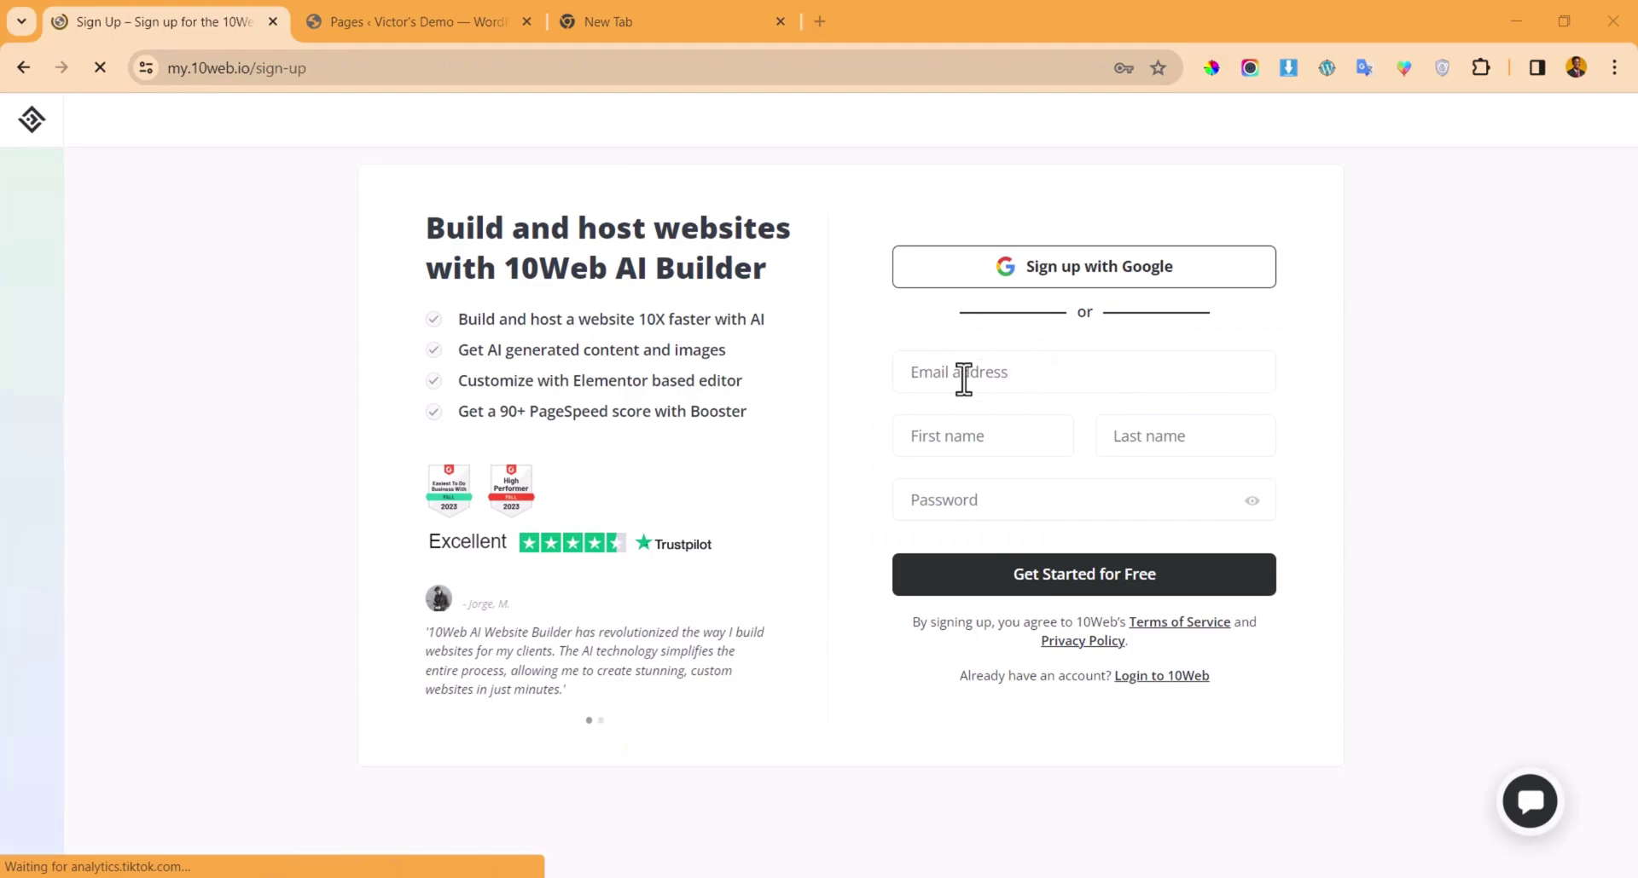
{"action": "left_click", "coordinate": [959, 380]}
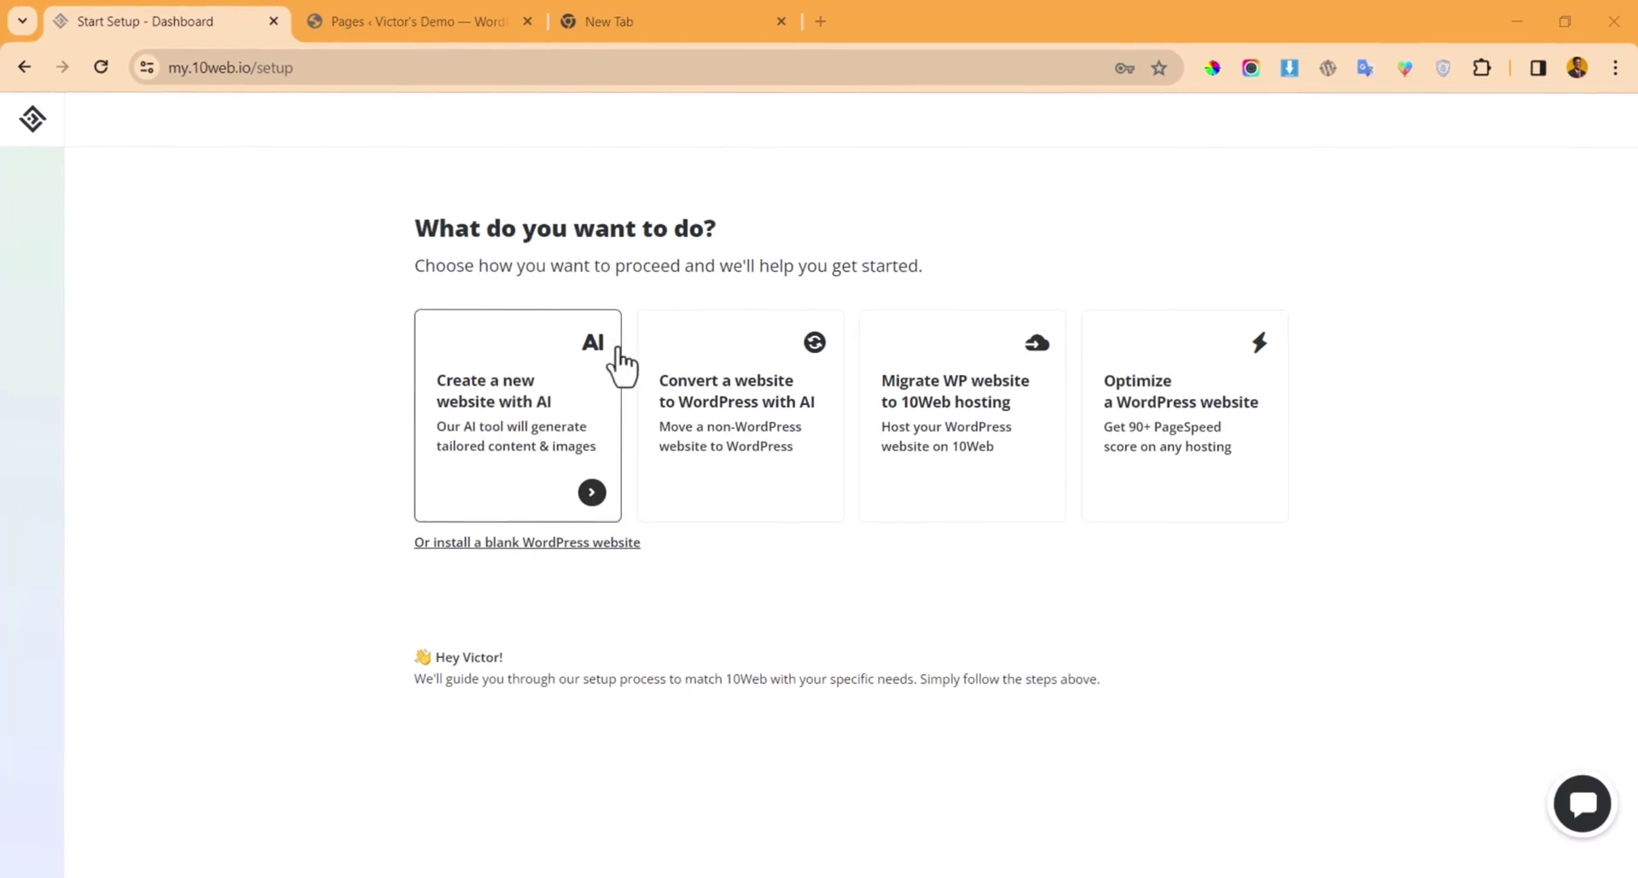
- Choose converting an existing website to WordPress with AI and continue into its setup
{"action": "left_click", "coordinate": [752, 422]}
{"action": "left_click", "coordinate": [445, 450]}
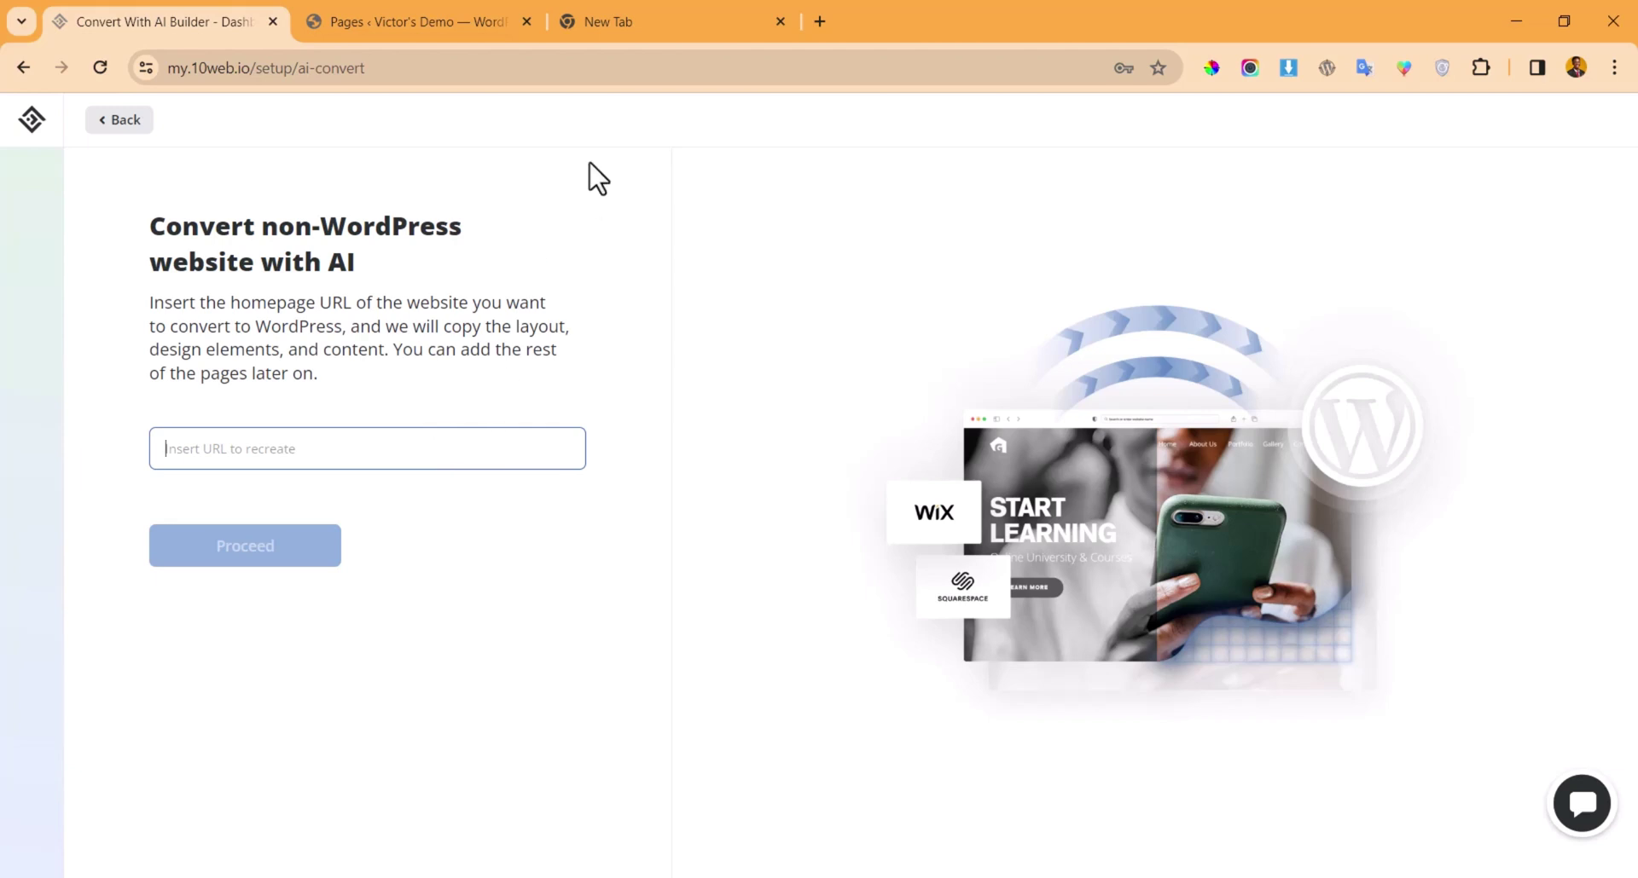
{"action": "left_click", "coordinate": [659, 25]}
- Load wordpress.org in the new tab and look over its homepage from top to bottom
{"action": "type", "text": "wordpress.org"}
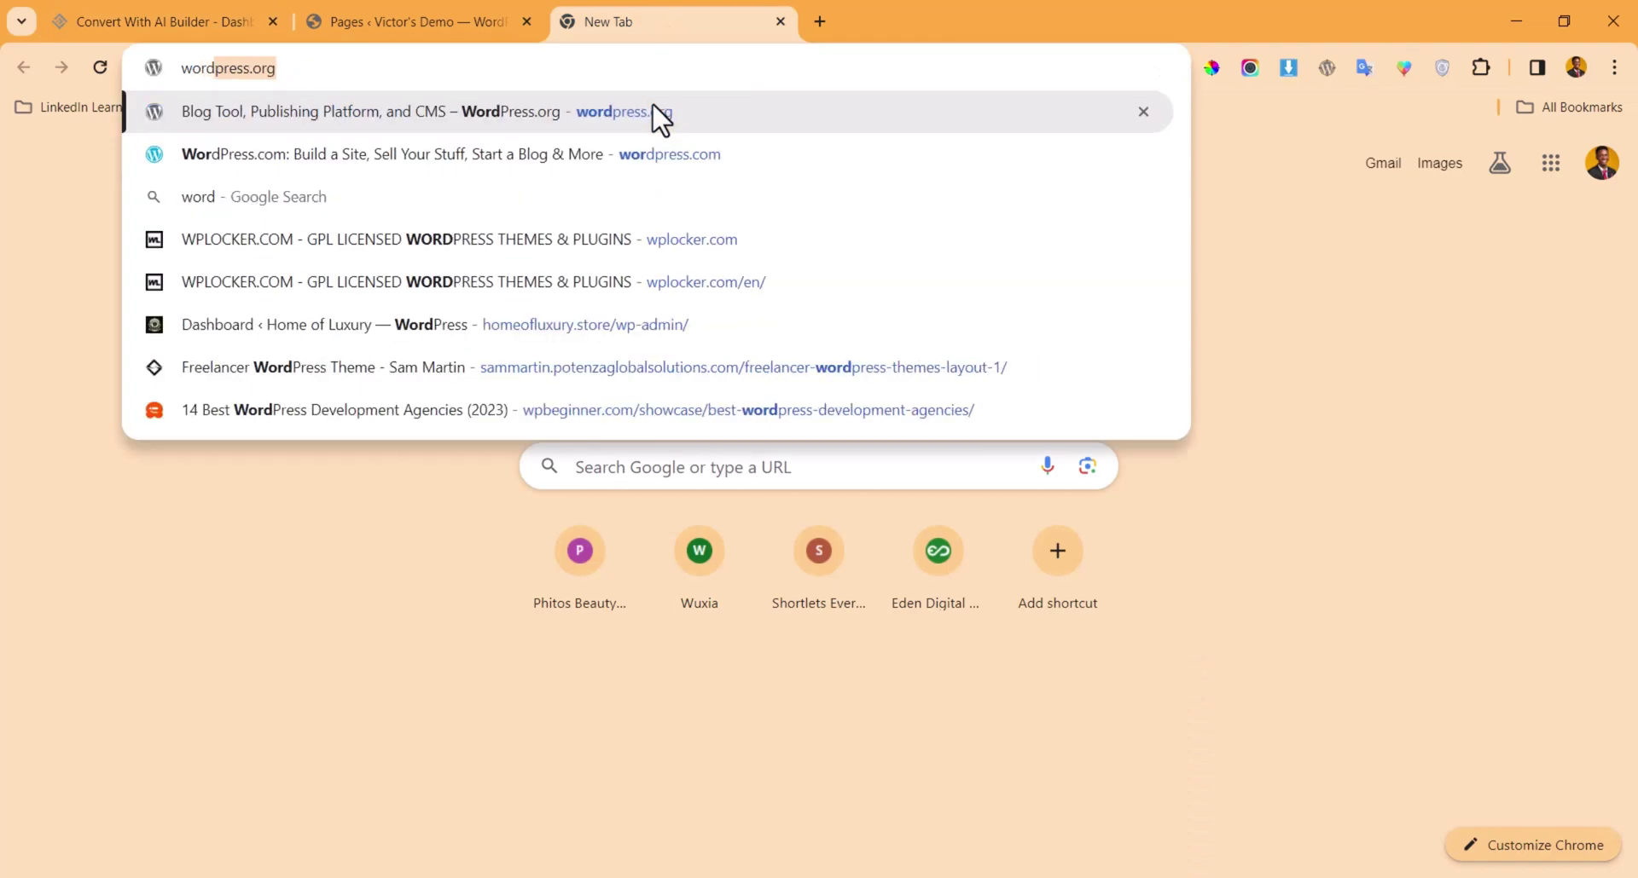
{"action": "key", "text": "Return"}
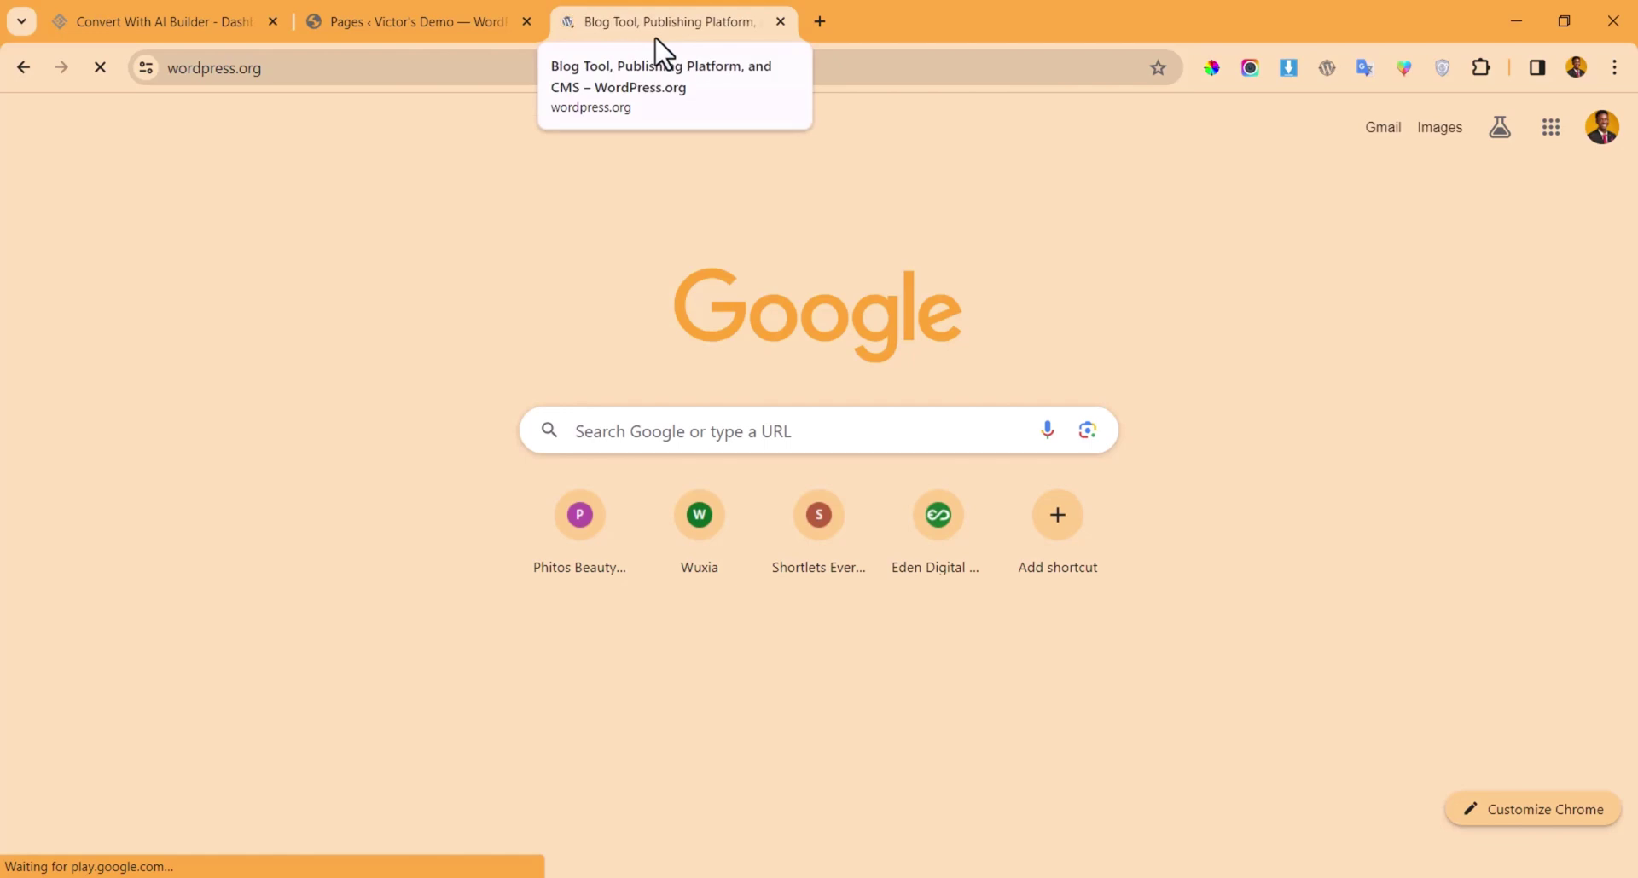
{"action": "scroll", "coordinate": [612, 269], "scroll_direction": "down", "scroll_amount": 20}
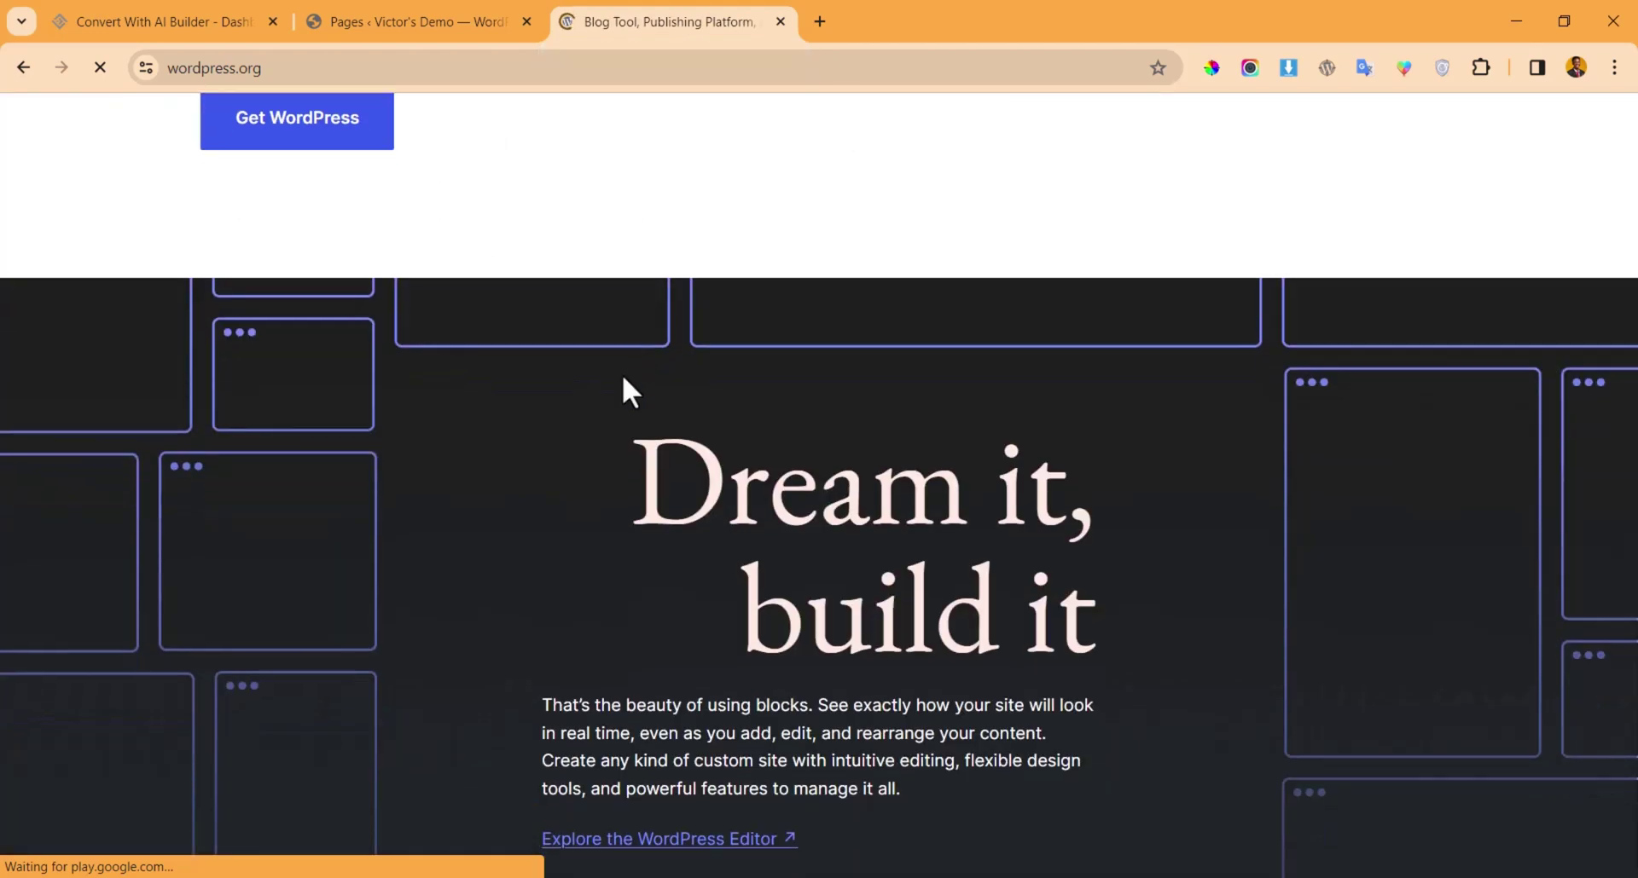
{"action": "scroll", "coordinate": [635, 396], "scroll_direction": "up", "scroll_amount": 20}
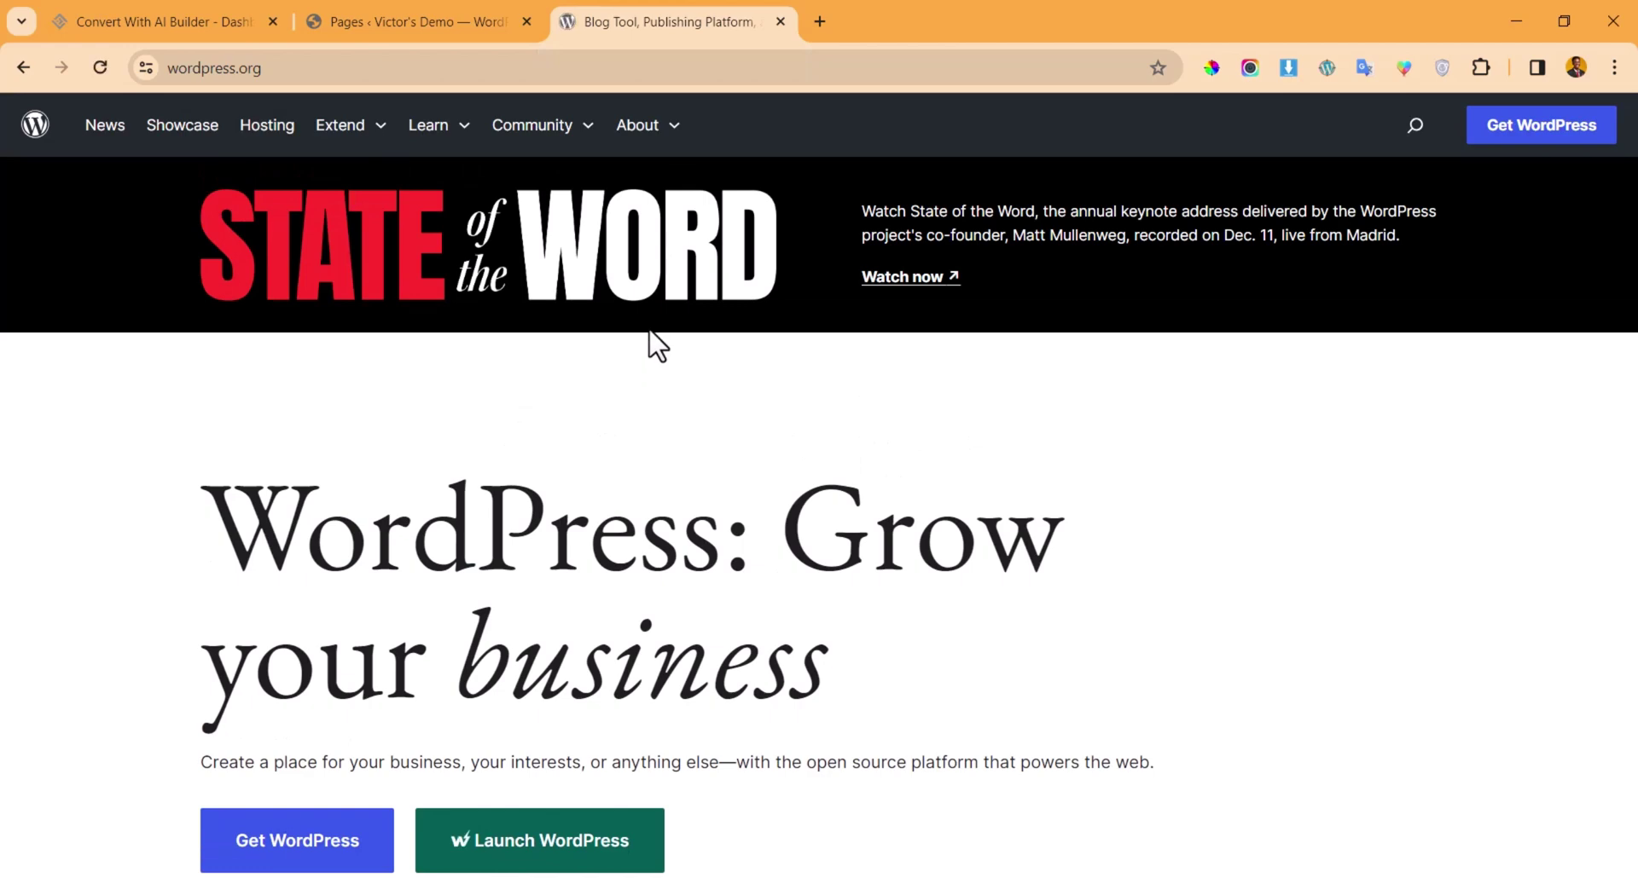
{"action": "scroll", "coordinate": [649, 333], "scroll_direction": "down", "scroll_amount": 15}
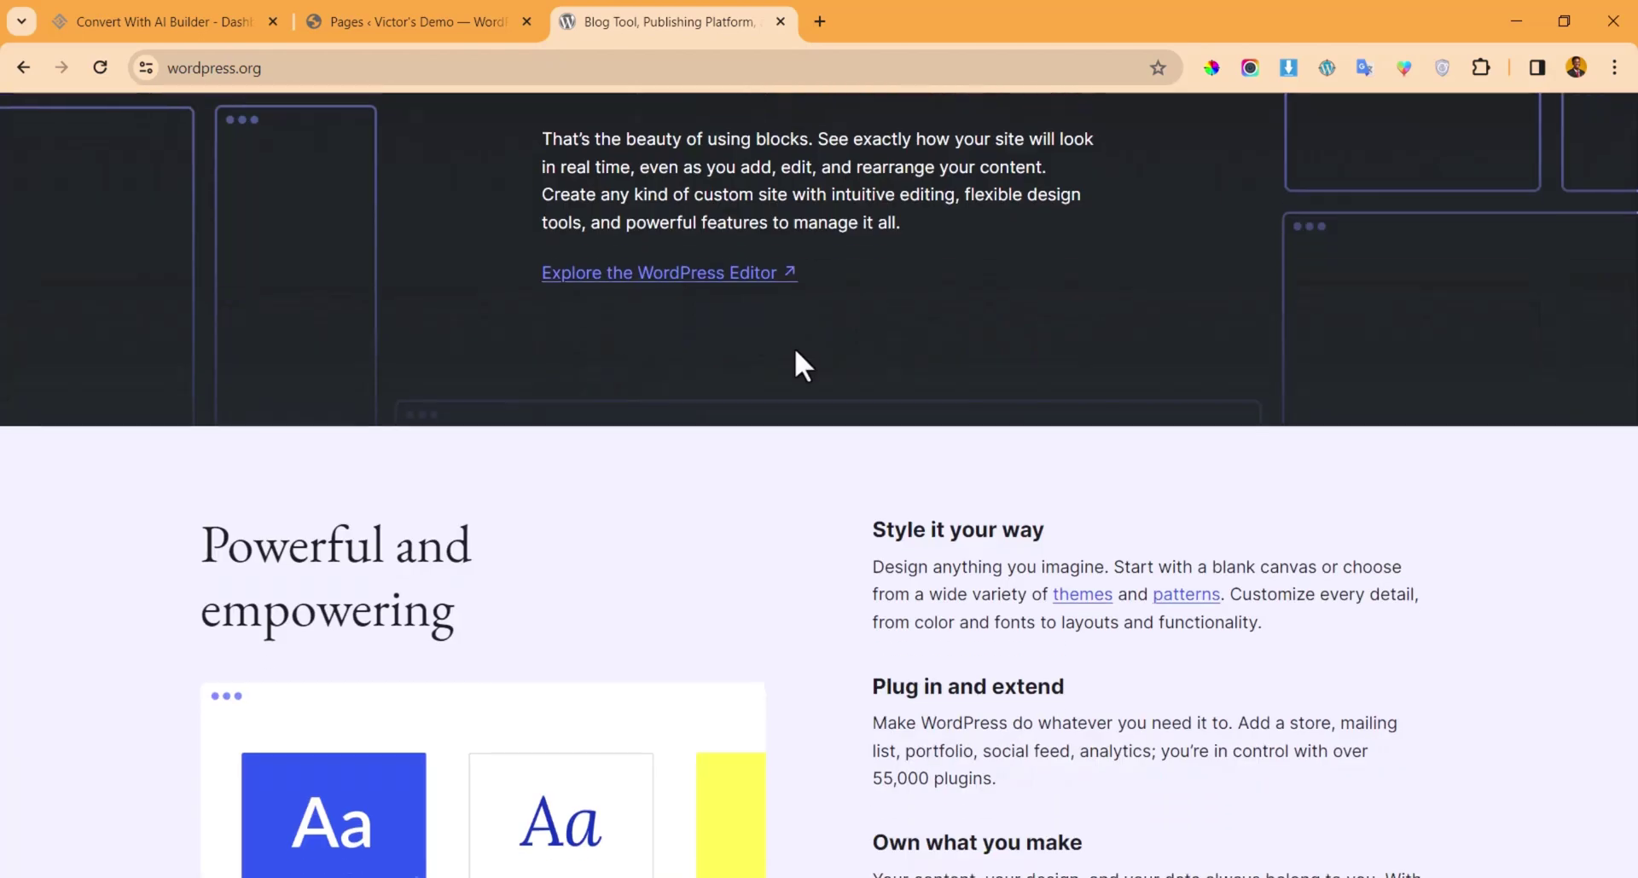
{"action": "scroll", "coordinate": [800, 360], "scroll_direction": "up", "scroll_amount": 8}
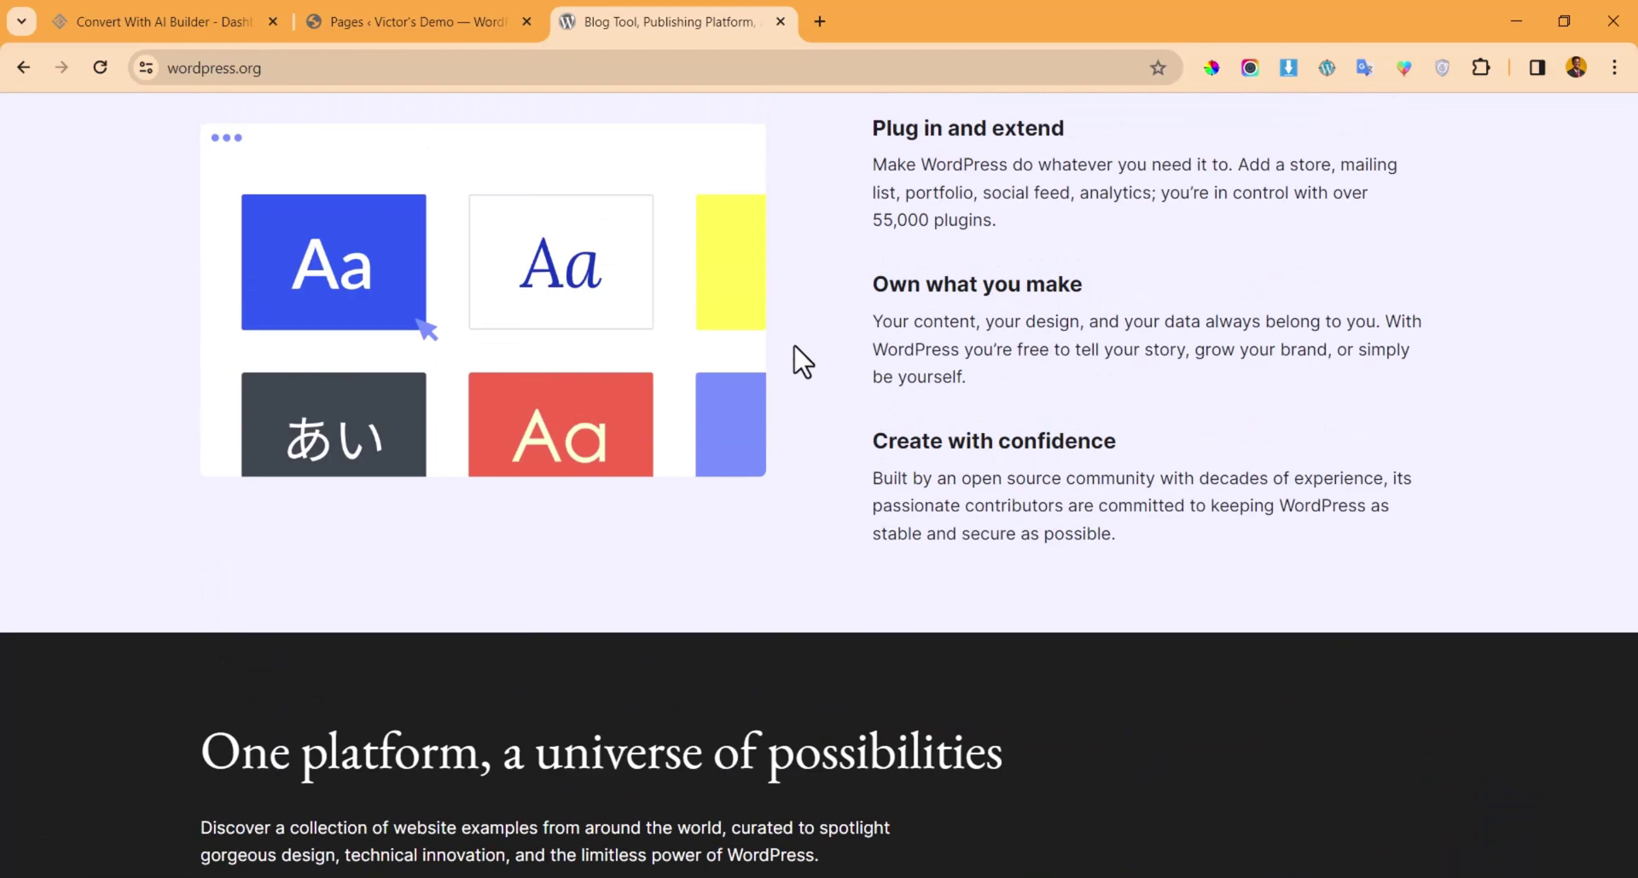
{"action": "scroll", "coordinate": [827, 346], "scroll_direction": "up", "scroll_amount": 7}
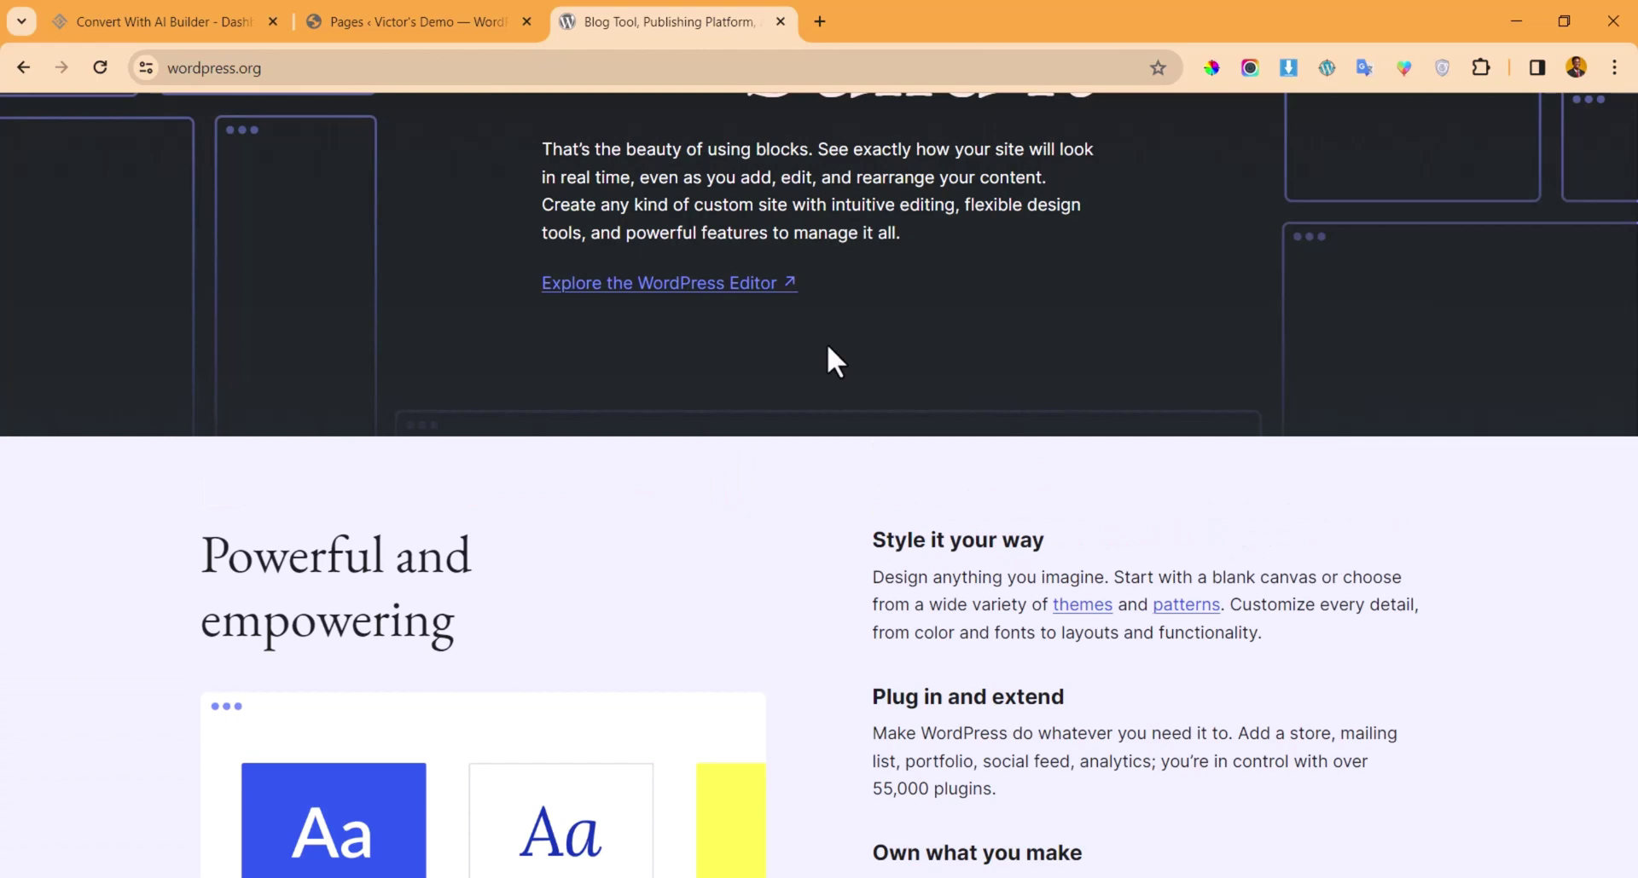
{"action": "scroll", "coordinate": [886, 309], "scroll_direction": "up", "scroll_amount": 8}
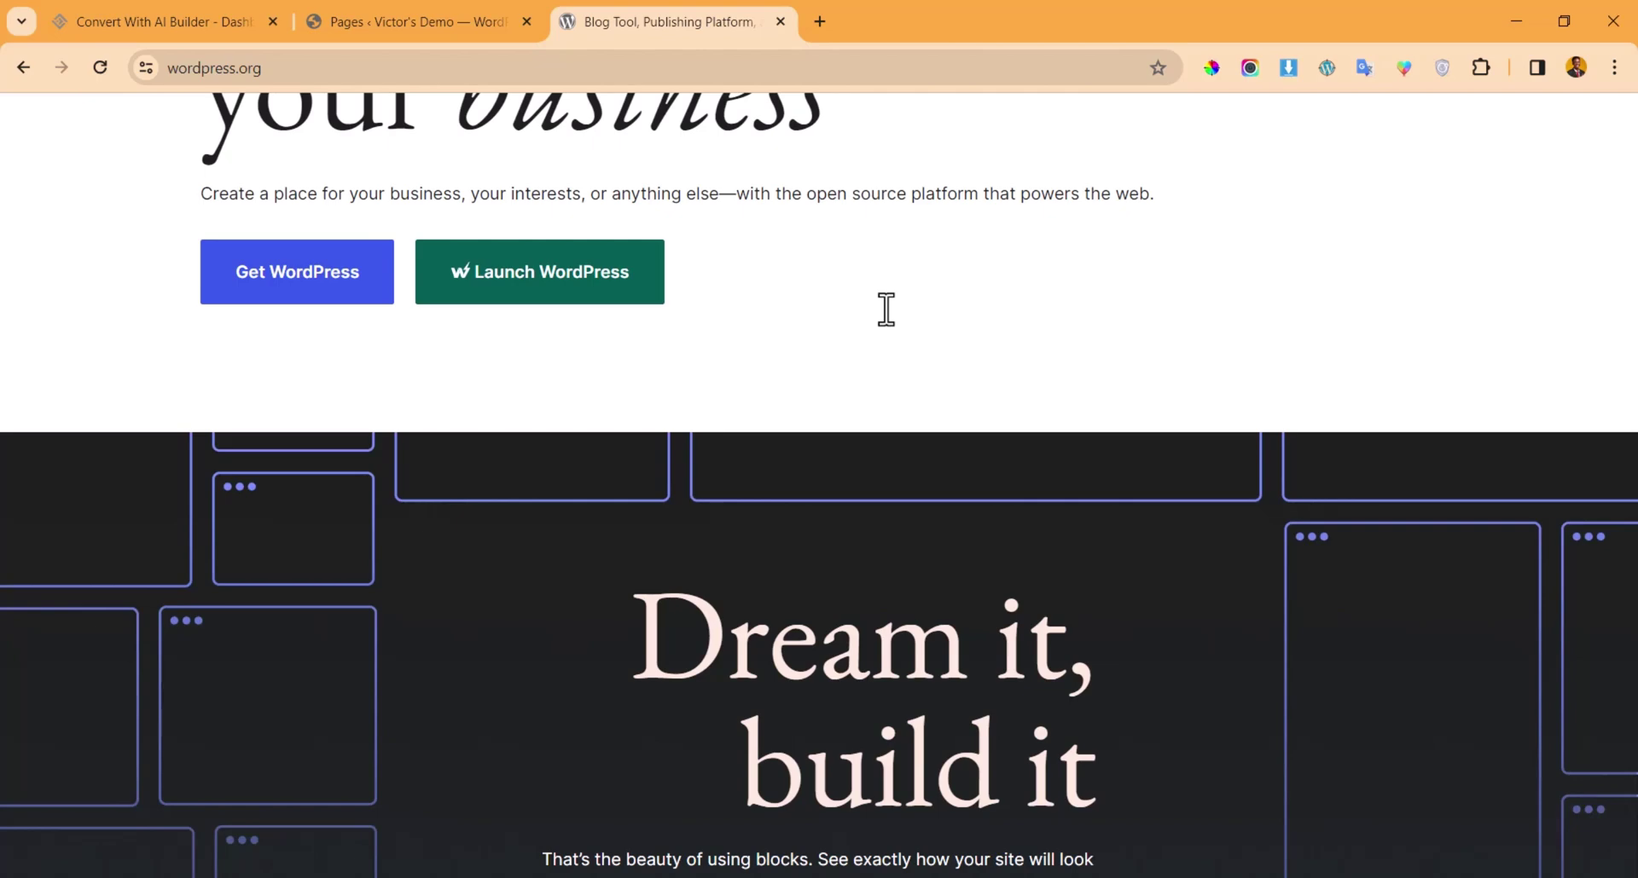
{"action": "scroll", "coordinate": [837, 479], "scroll_direction": "up", "scroll_amount": 3}
{"action": "scroll", "coordinate": [841, 468], "scroll_direction": "down", "scroll_amount": 6}
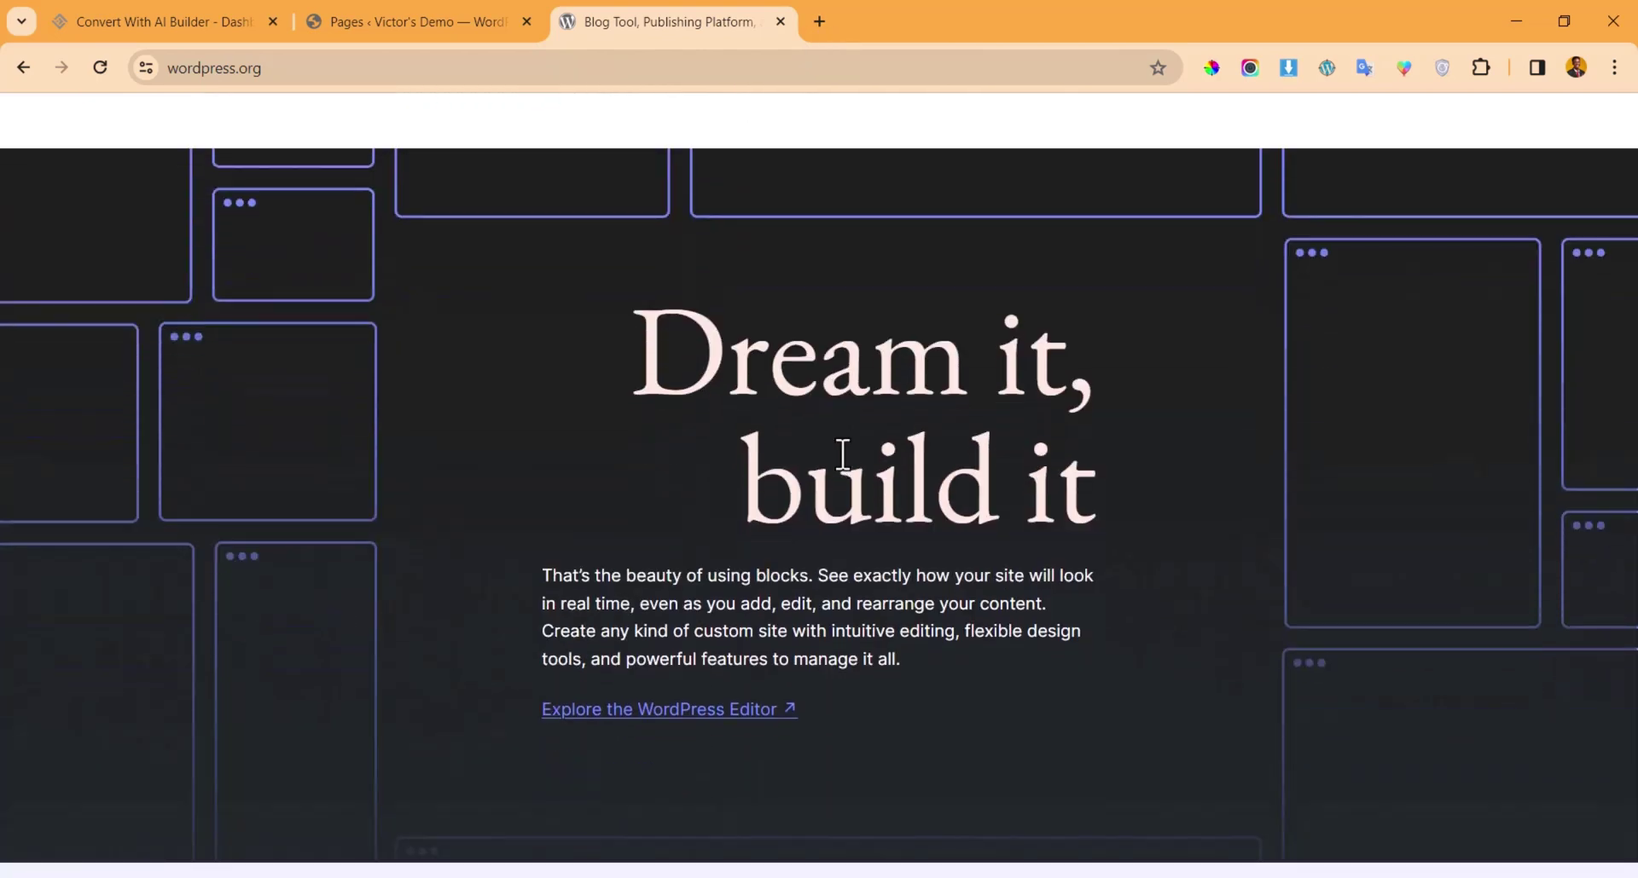
{"action": "scroll", "coordinate": [847, 418], "scroll_direction": "down", "scroll_amount": 10}
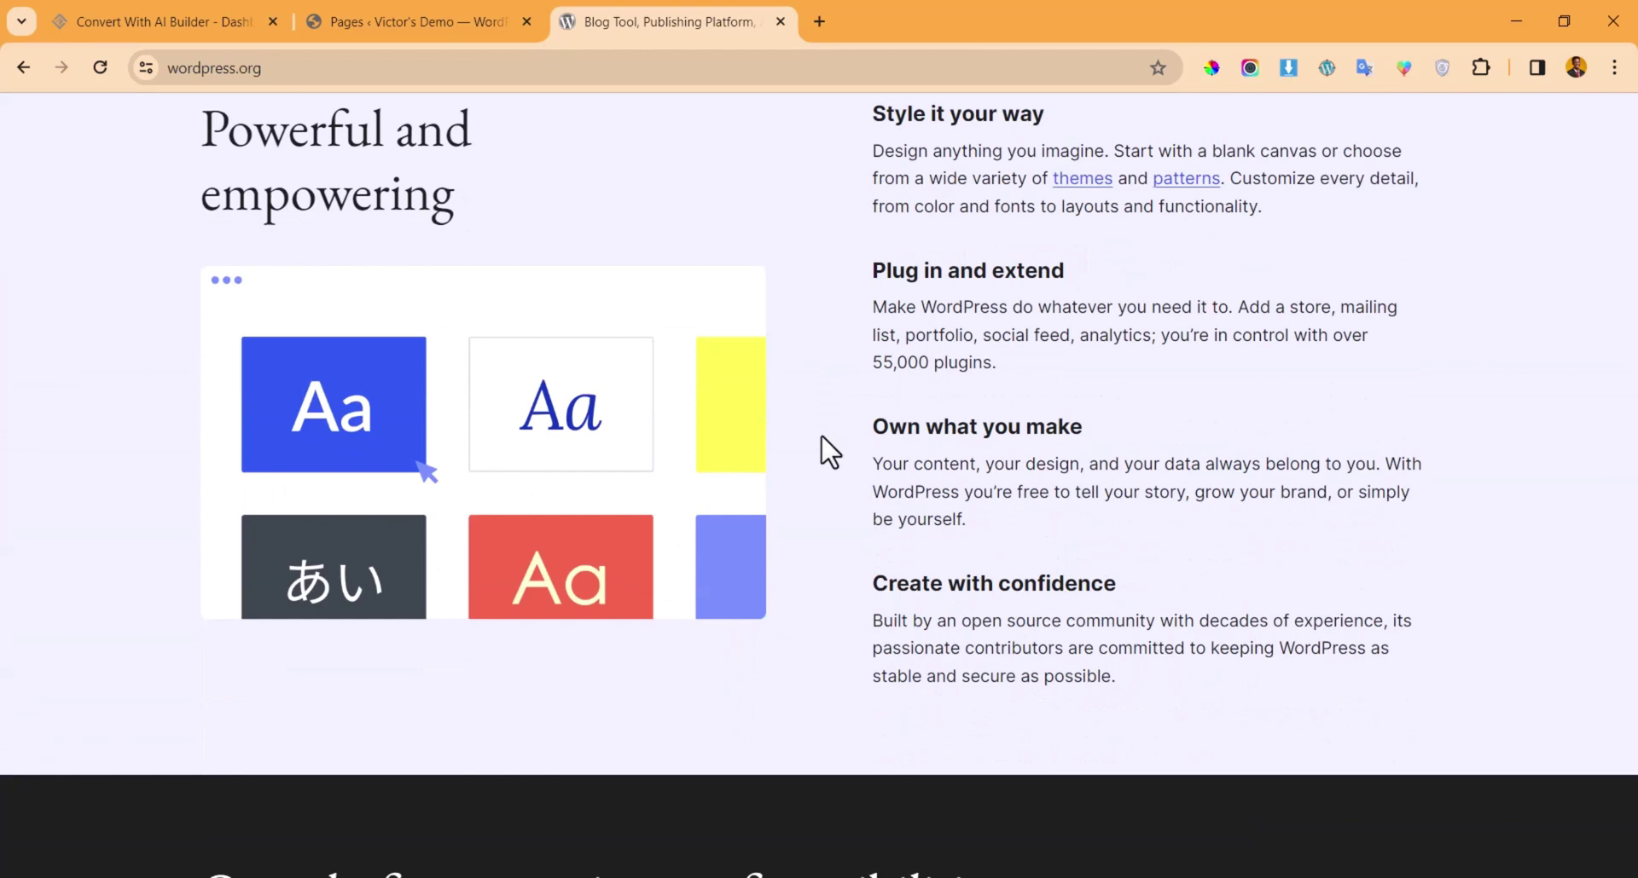
{"action": "scroll", "coordinate": [823, 447], "scroll_direction": "down", "scroll_amount": 8}
{"action": "scroll", "coordinate": [632, 172], "scroll_direction": "up", "scroll_amount": 5}
{"action": "left_click", "coordinate": [453, 70]}
{"action": "key", "text": "ctrl+c"}
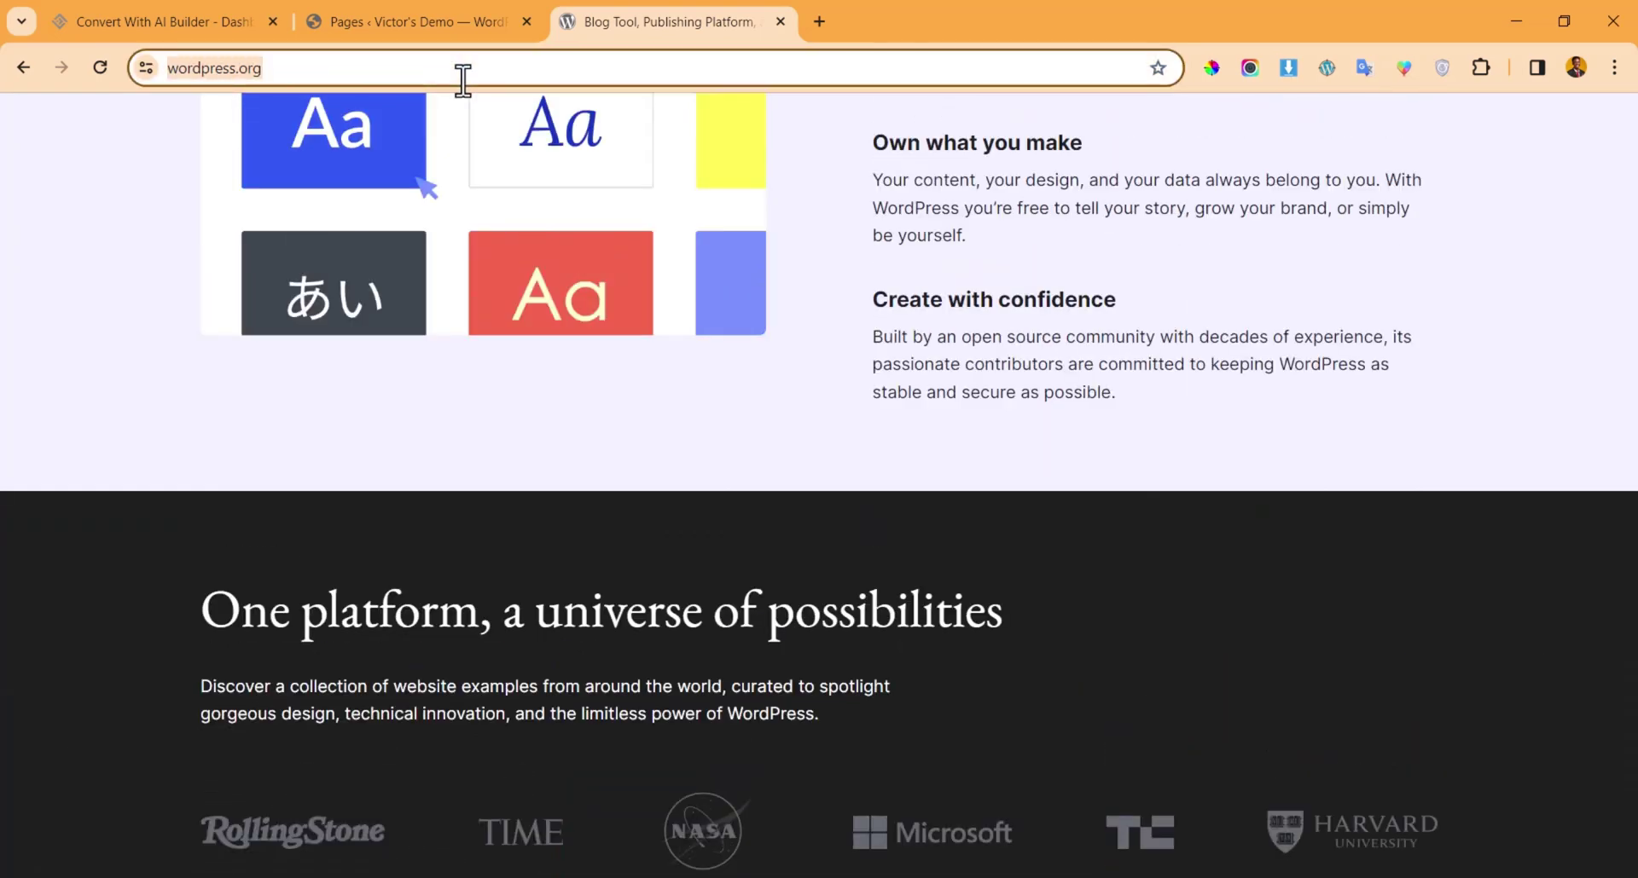
{"action": "left_click", "coordinate": [192, 19]}
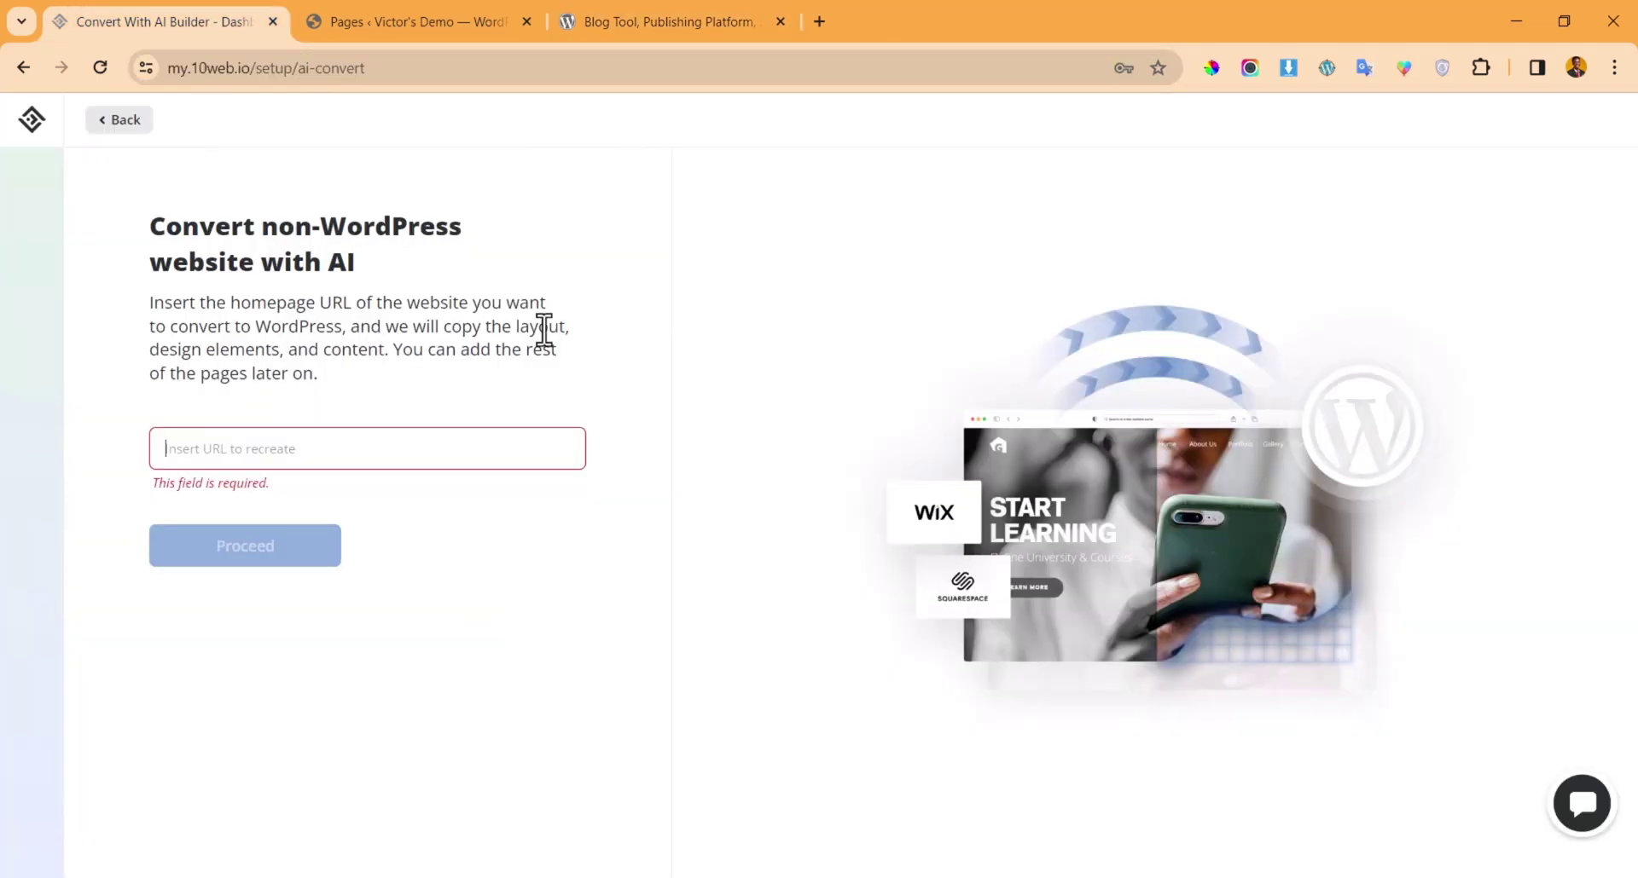
{"action": "key", "text": "ctrl+v"}
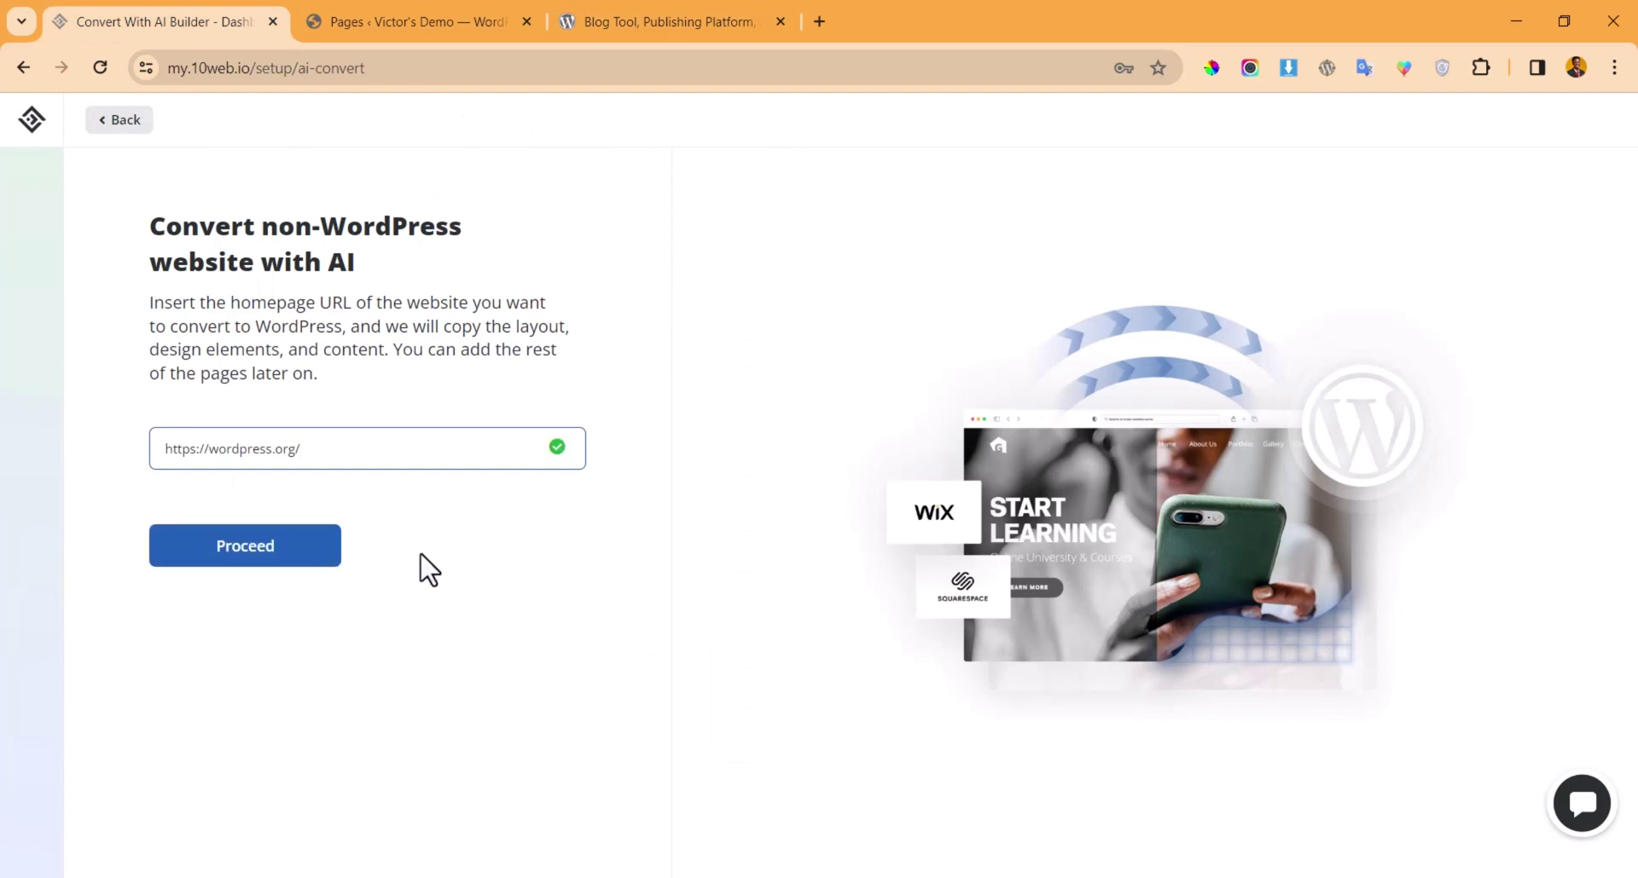
{"action": "left_click", "coordinate": [290, 552]}
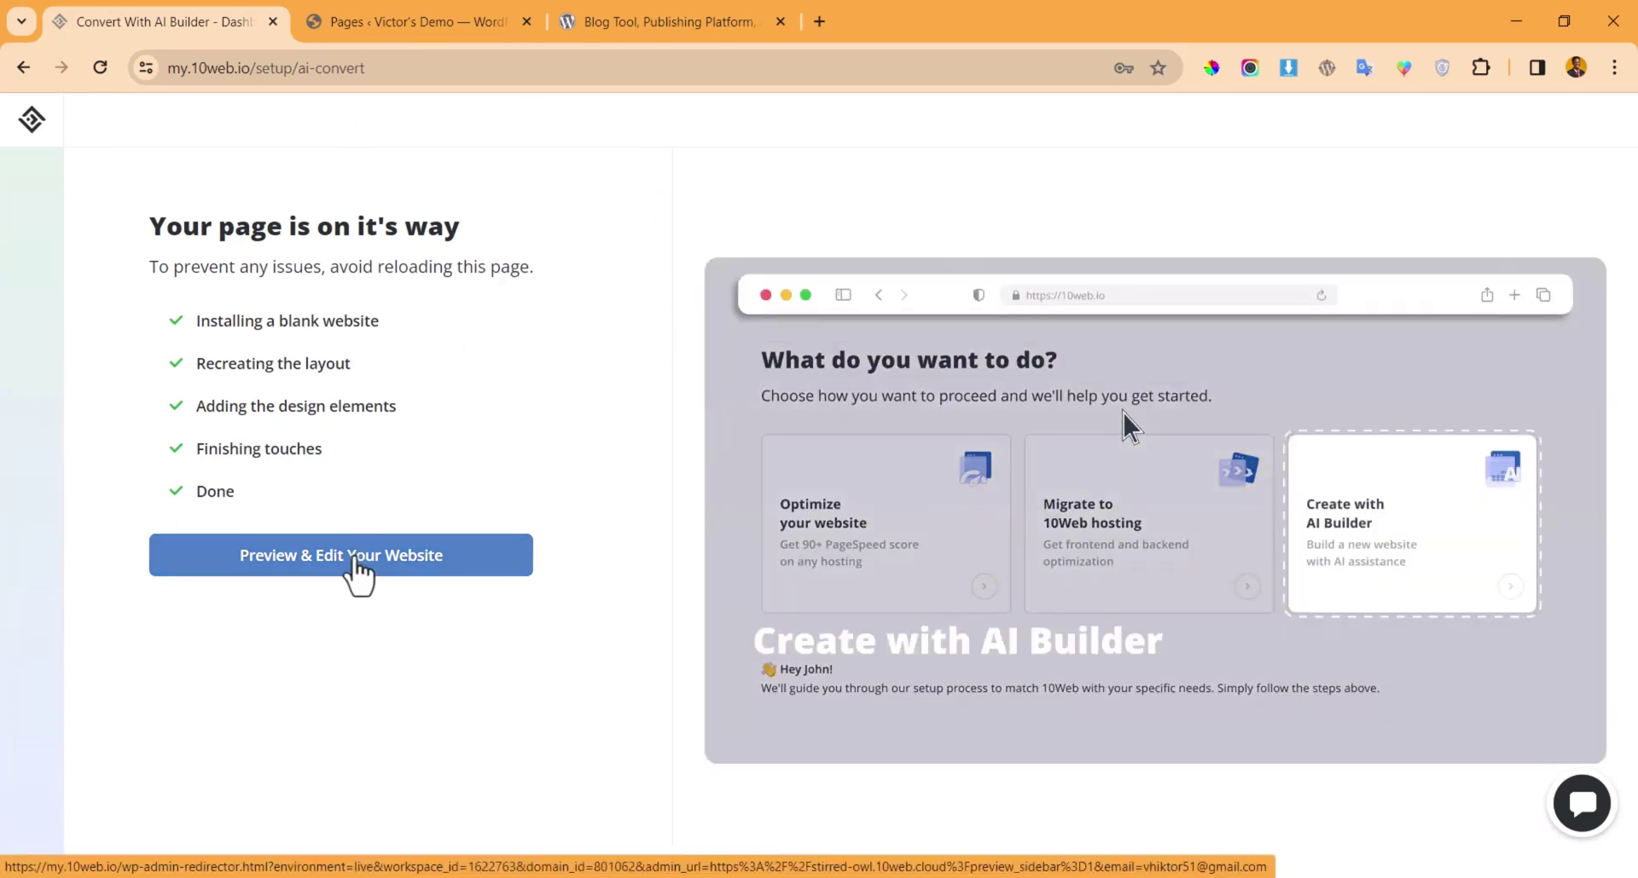
- Open the converted site via Preview & Edit, then return to the AI Builder dashboard tab
{"action": "left_click", "coordinate": [357, 558]}
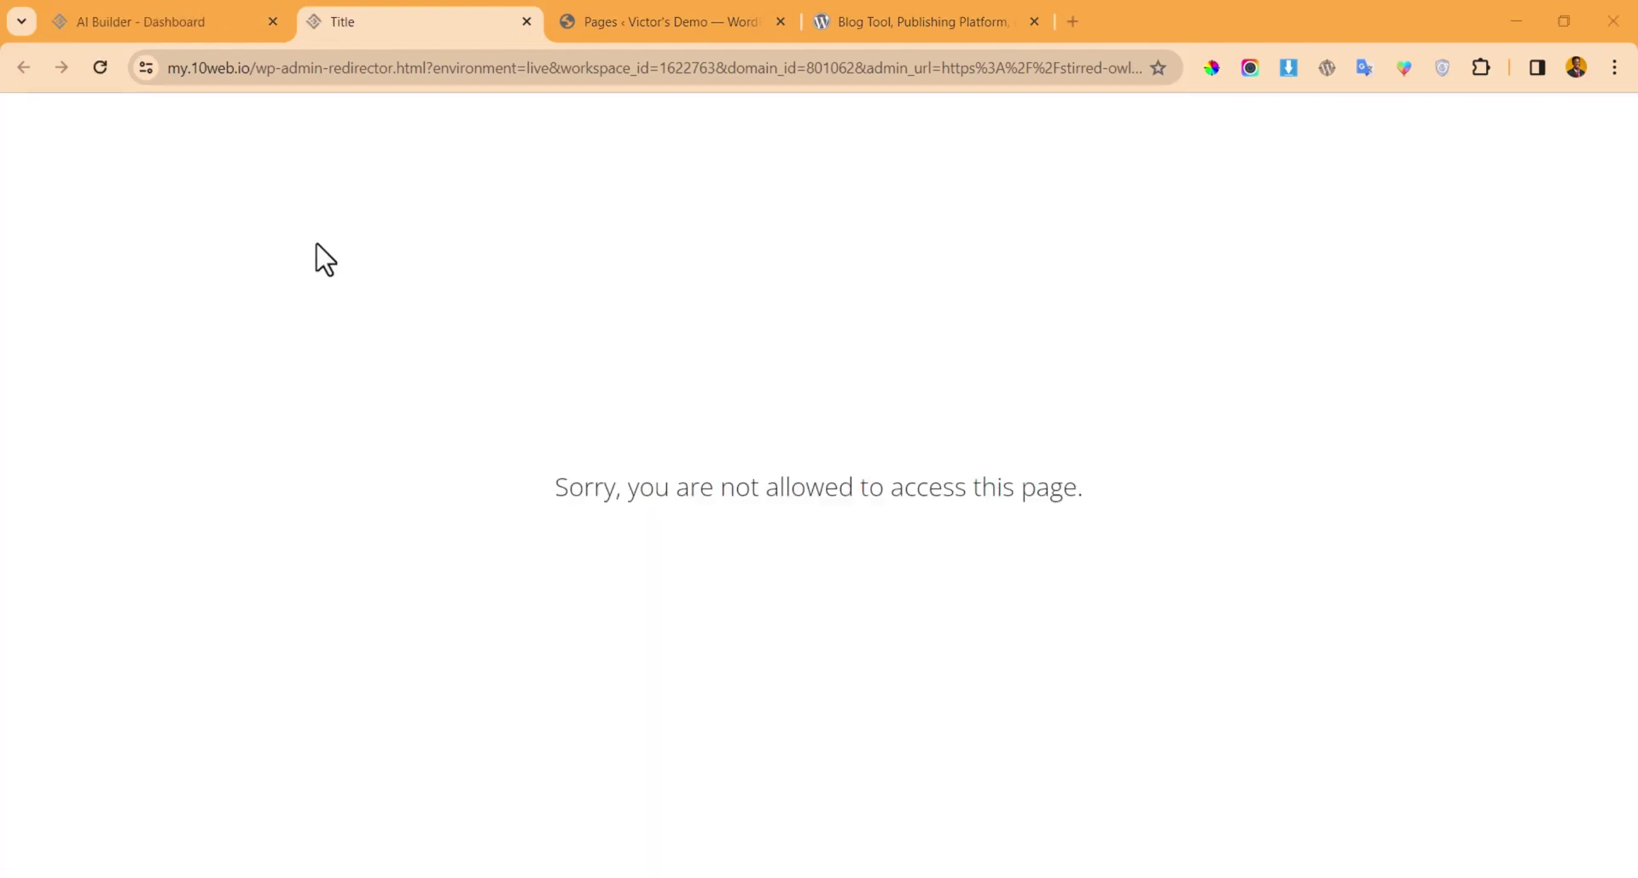
{"action": "left_click", "coordinate": [162, 19]}
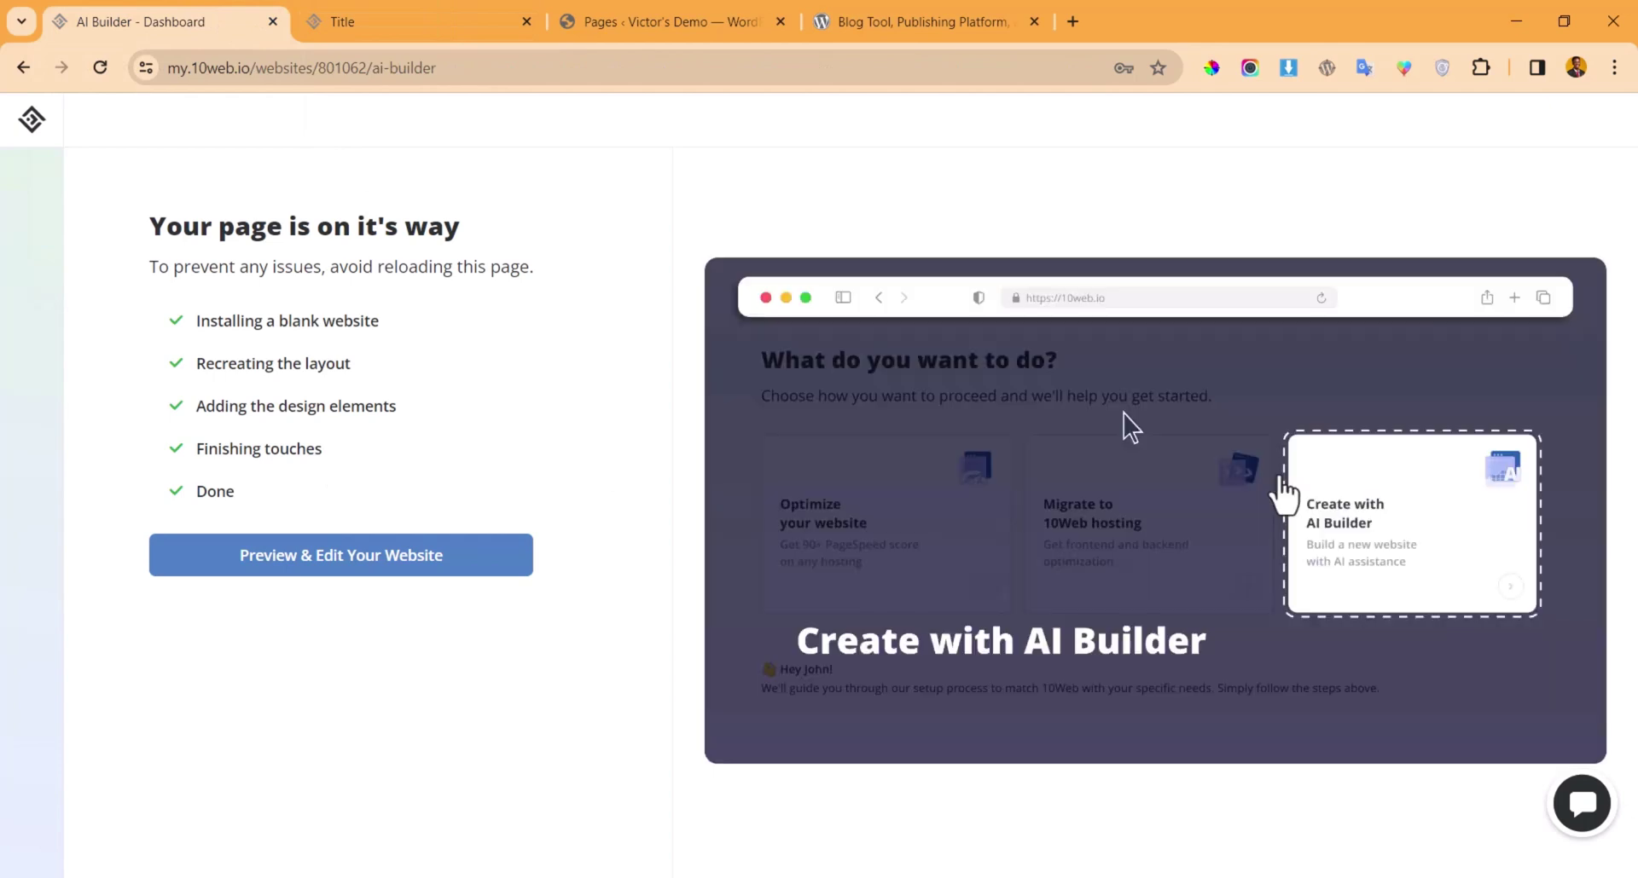
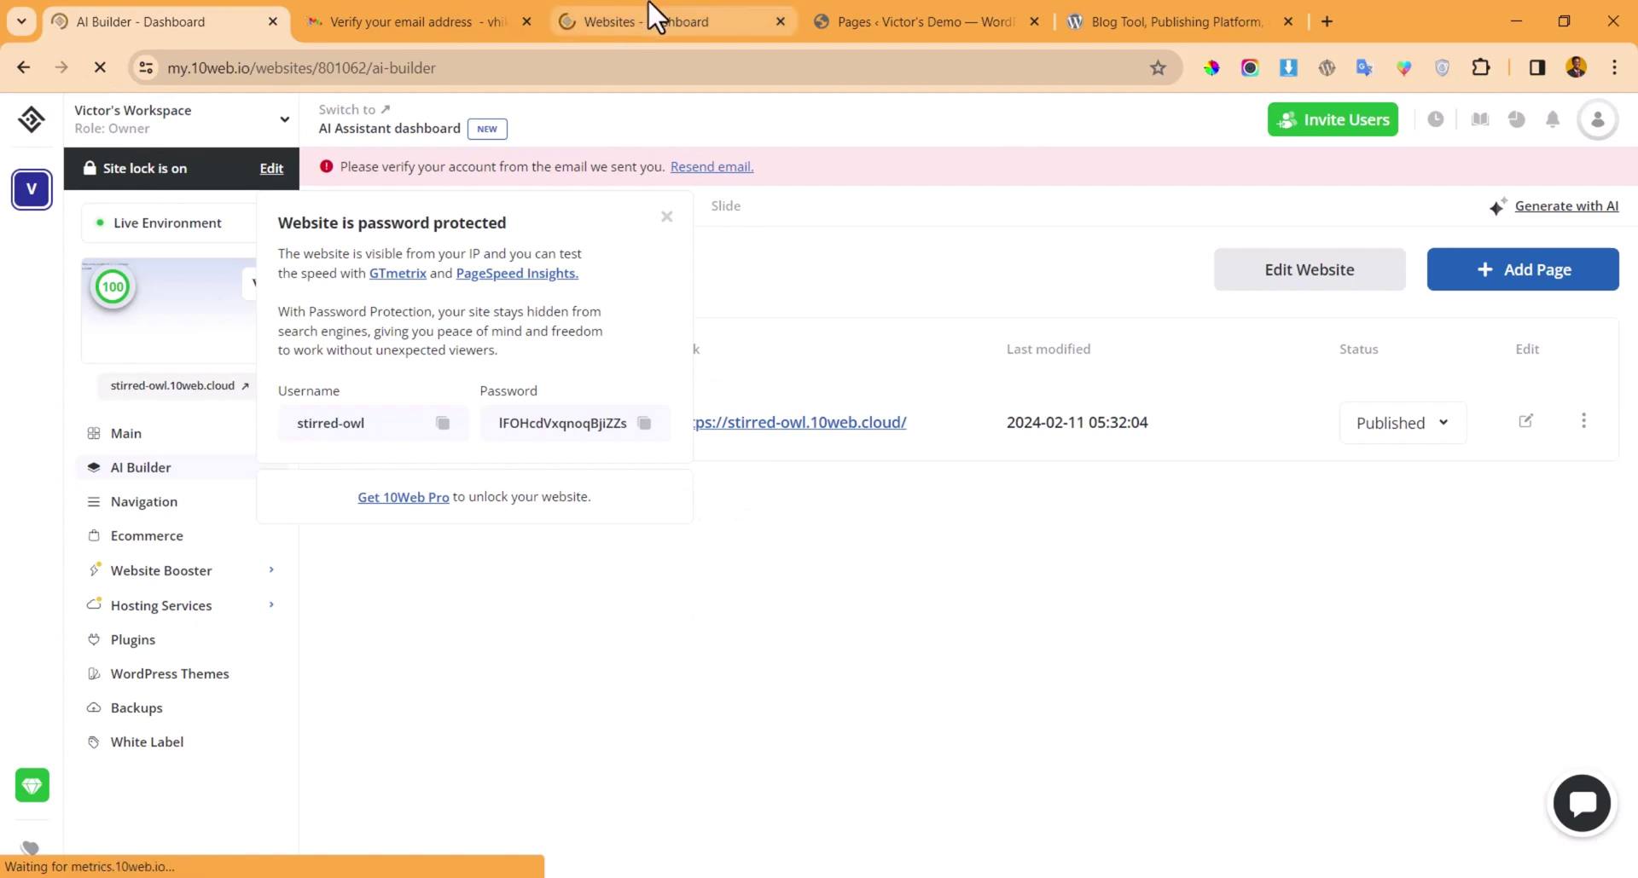
- Close the duplicate AI Builder dashboard tab and the verification email tab, returning to Websites
{"action": "left_click", "coordinate": [651, 20]}
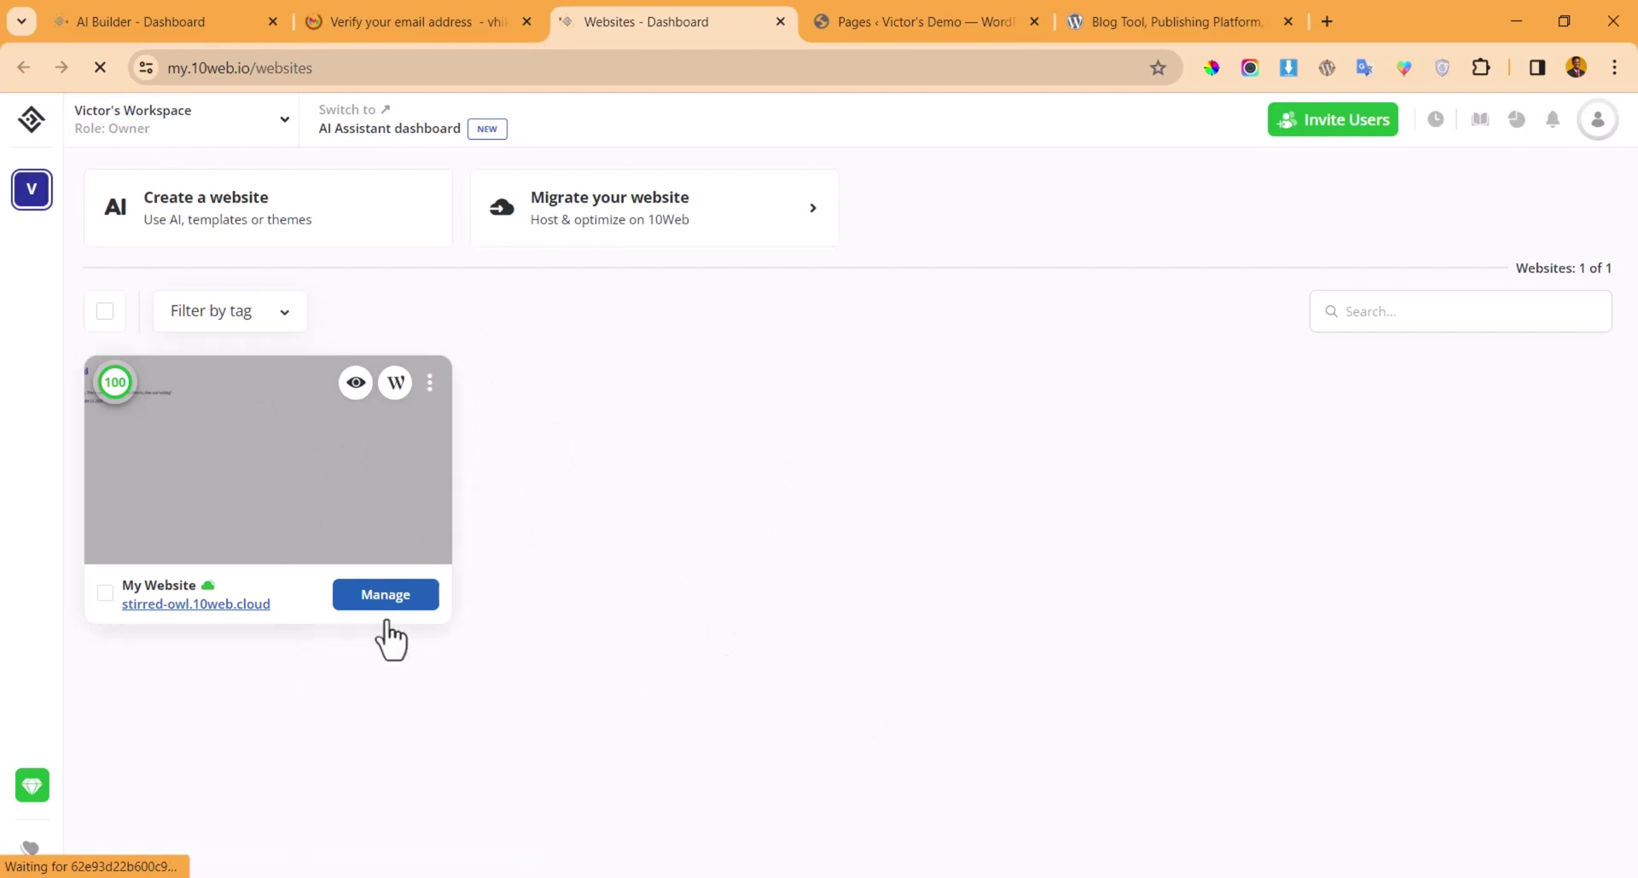
{"action": "left_click", "coordinate": [165, 17]}
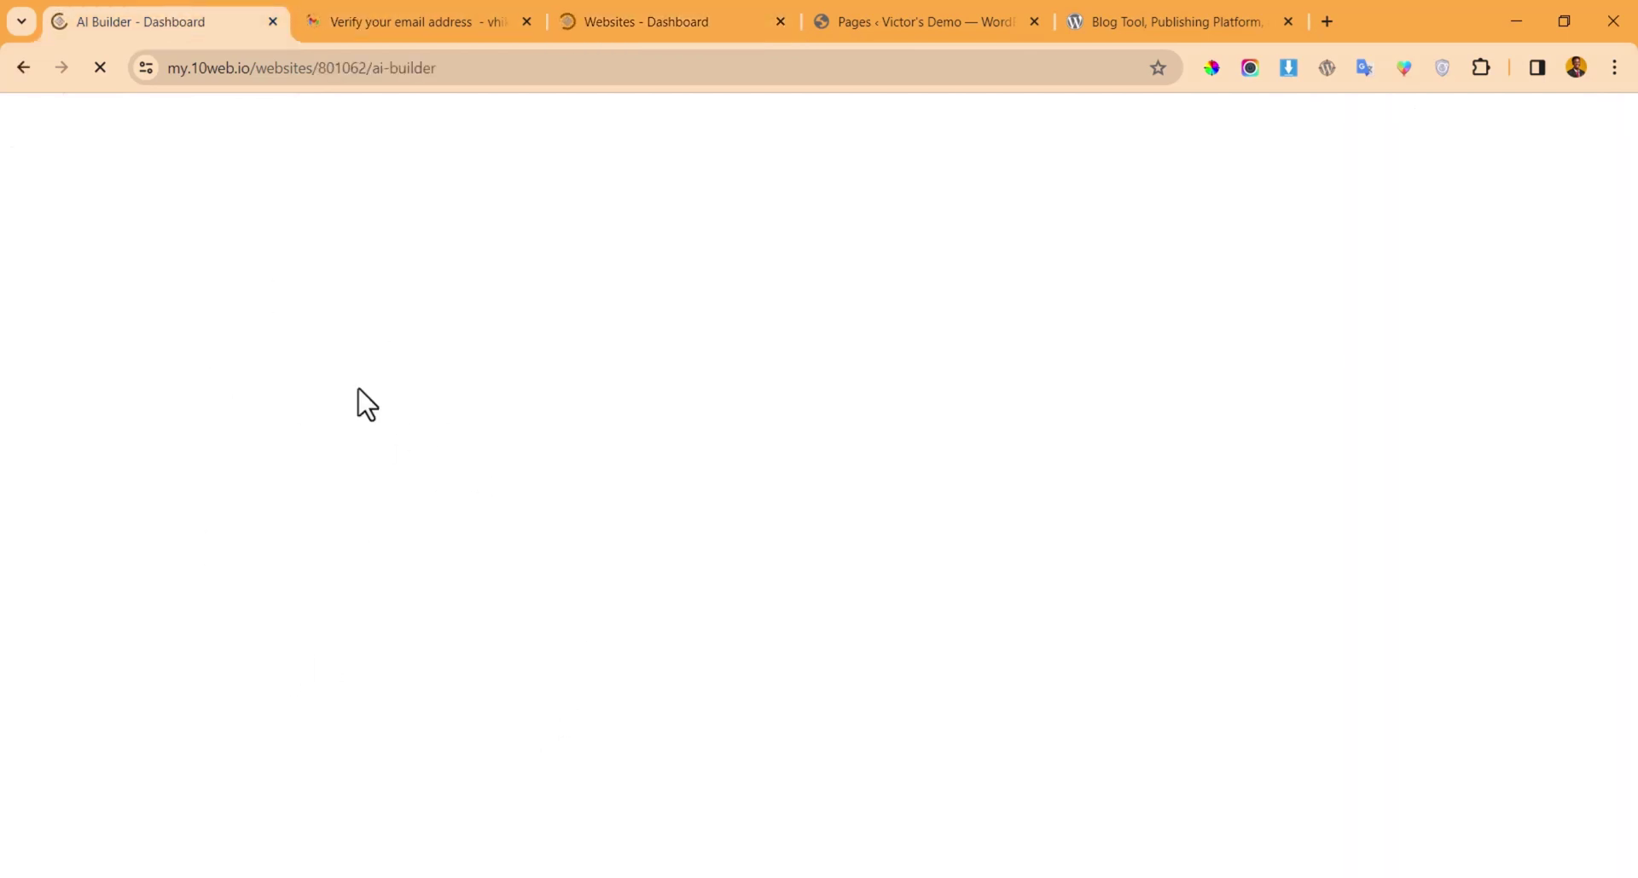
{"action": "left_click", "coordinate": [683, 17]}
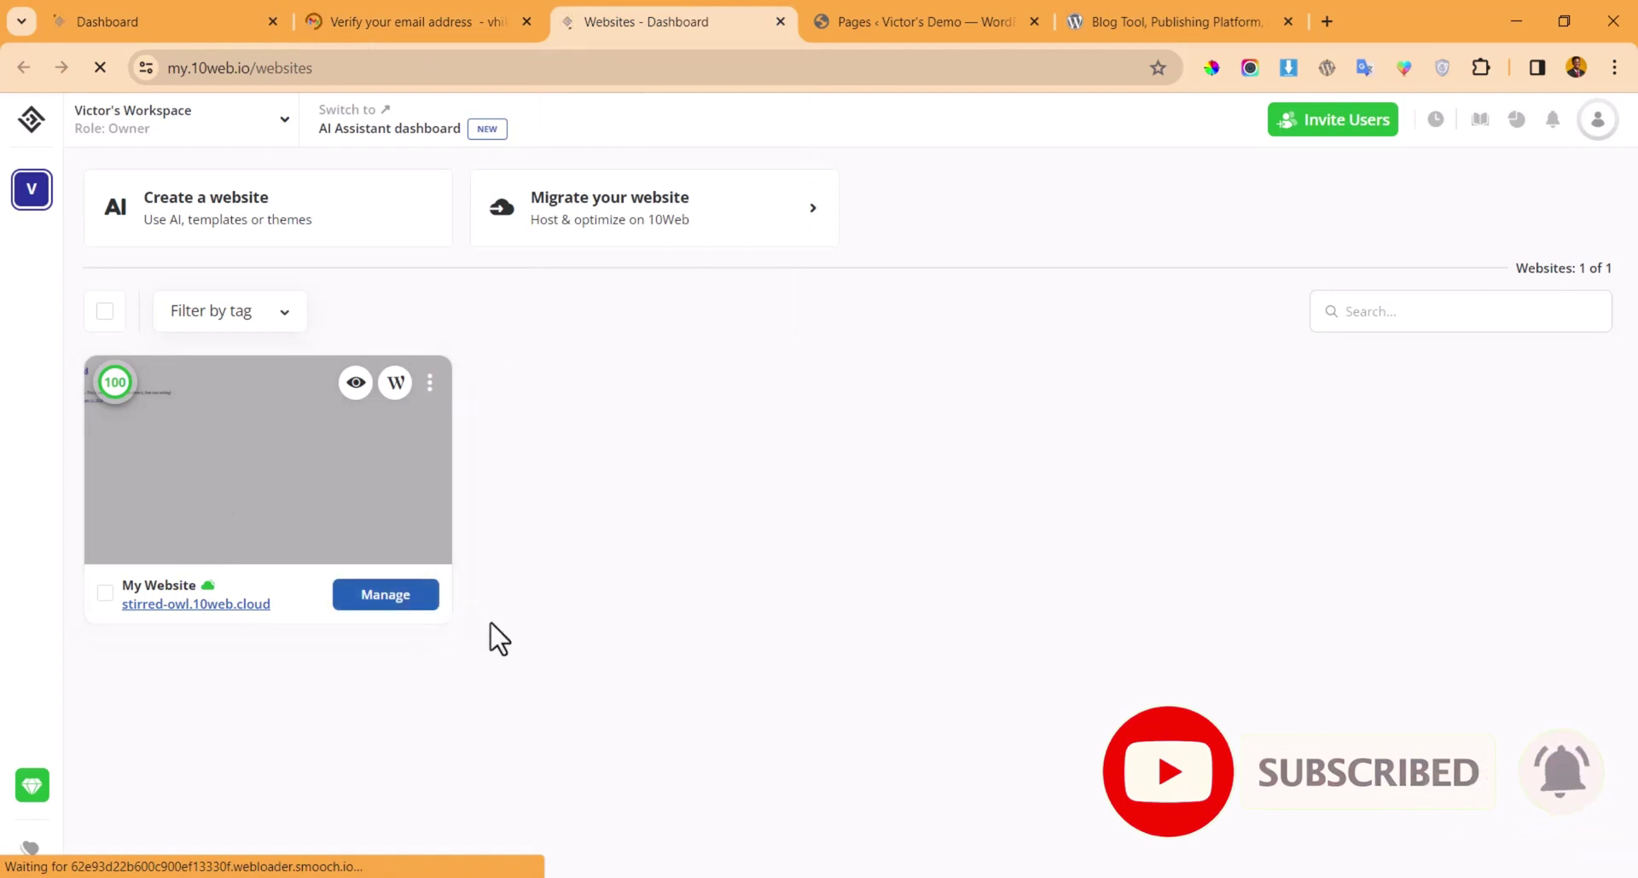
{"action": "left_click", "coordinate": [170, 15]}
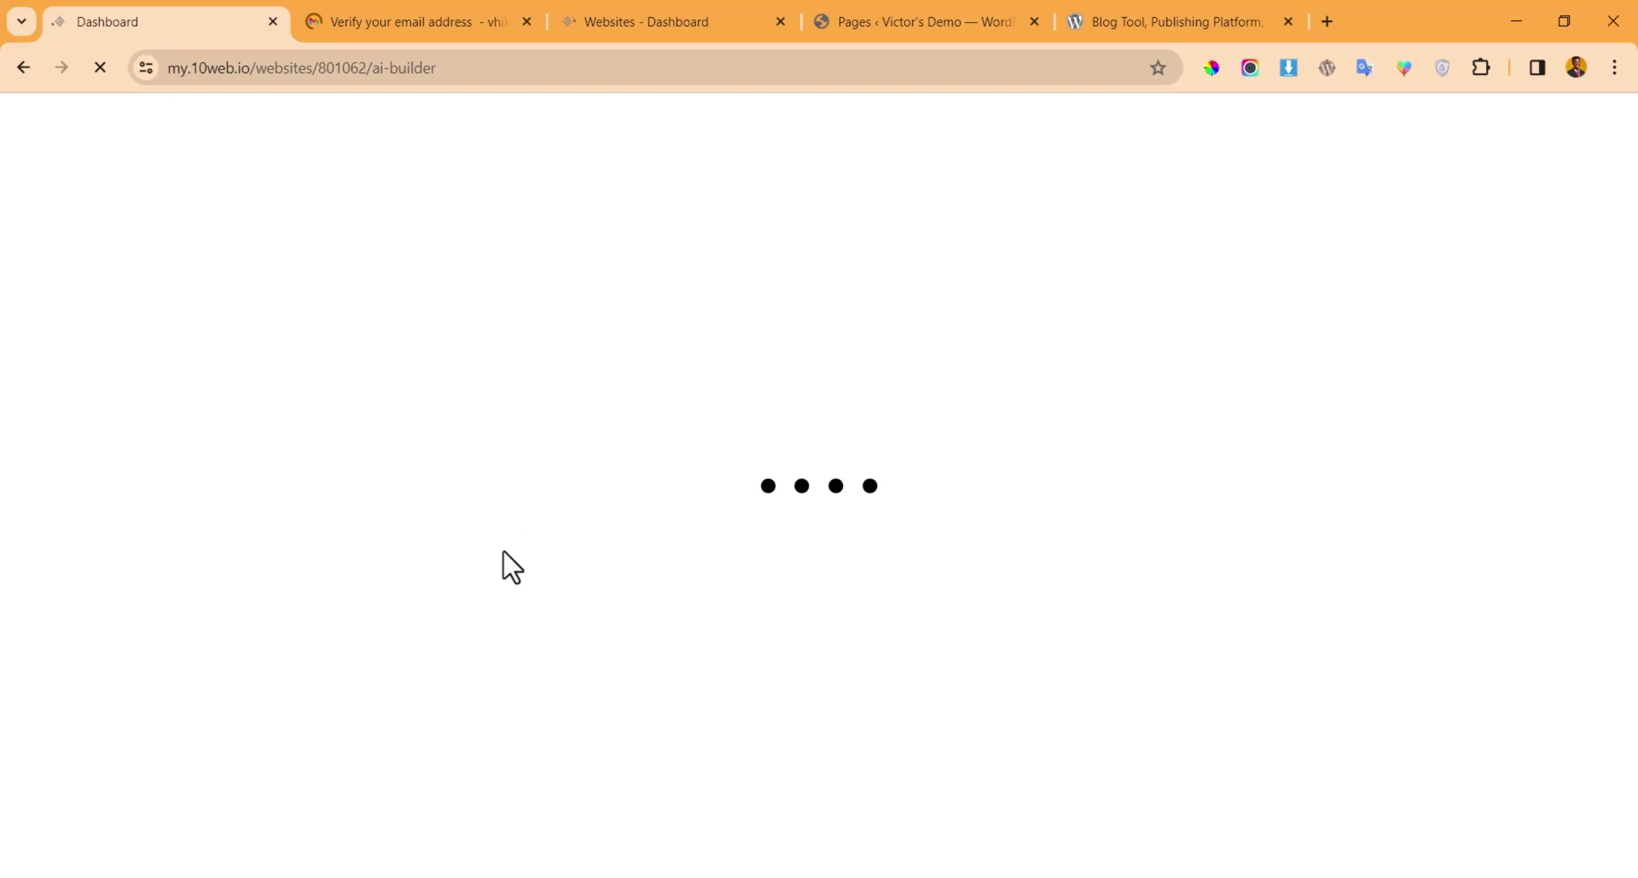
{"action": "left_click", "coordinate": [273, 20]}
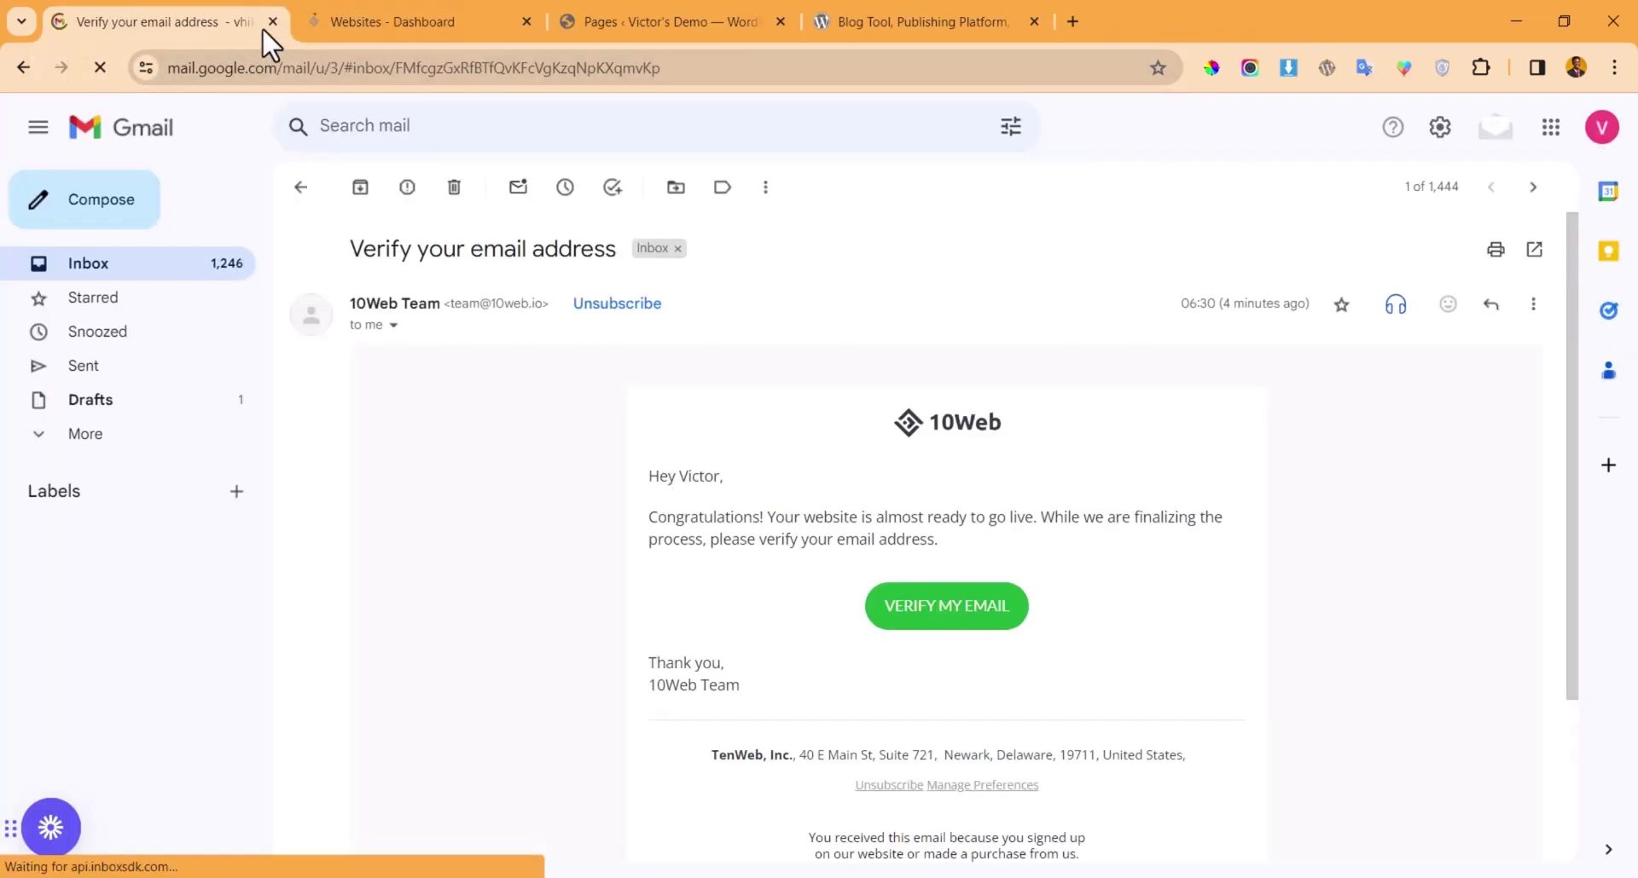
{"action": "left_click", "coordinate": [272, 20]}
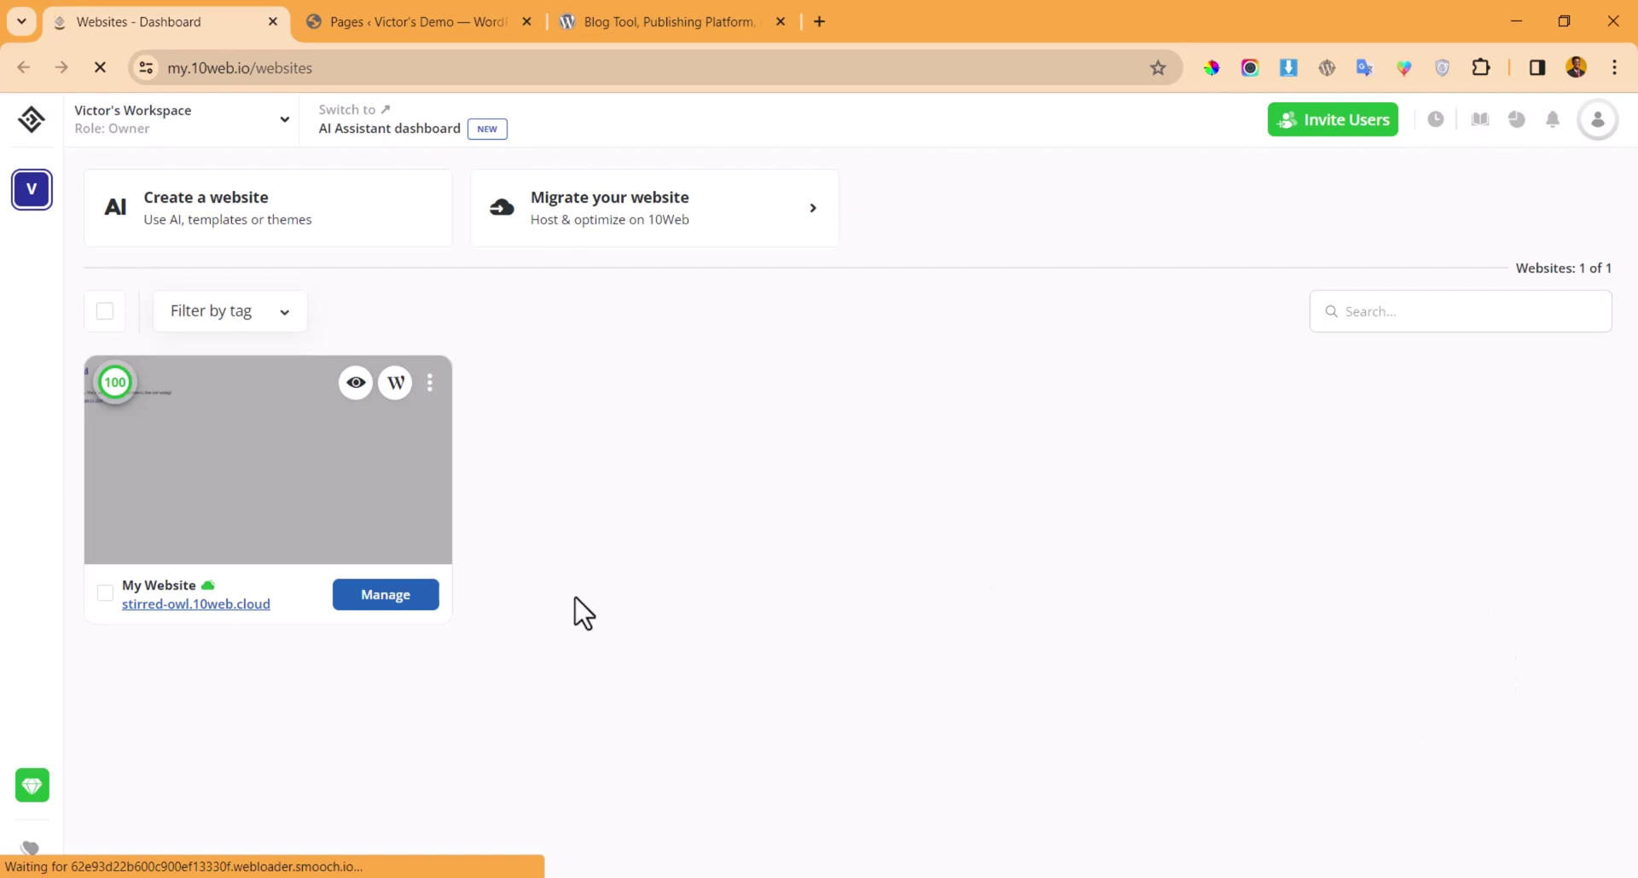
- Manage My Website and go to its AI Builder pages list showing the Homepage
{"action": "left_click", "coordinate": [405, 597]}
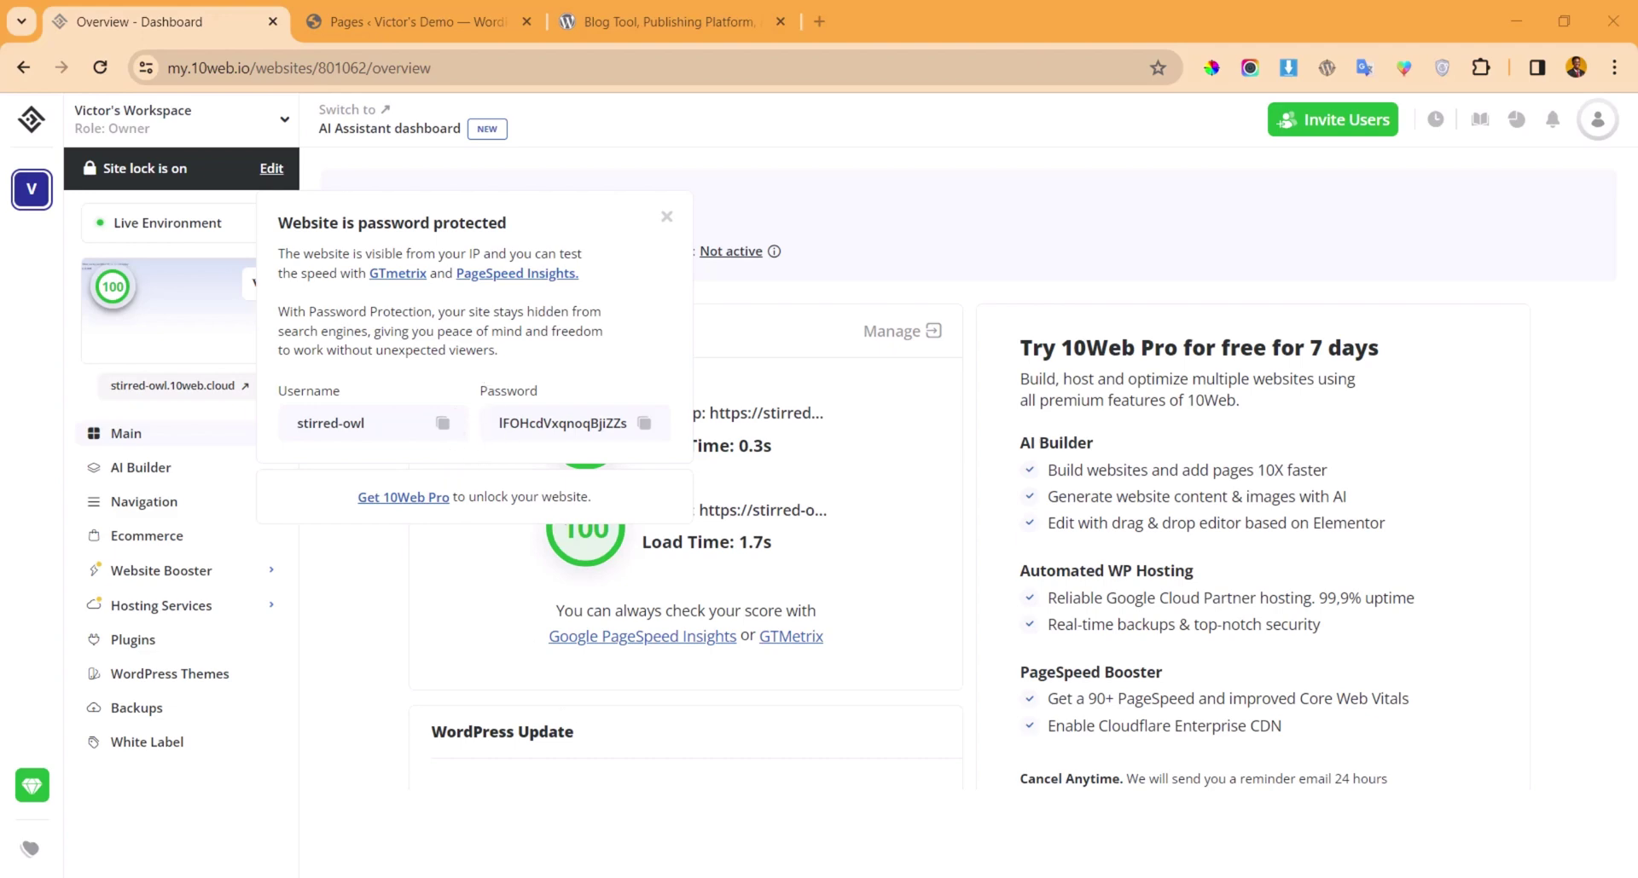
{"action": "left_click", "coordinate": [149, 469]}
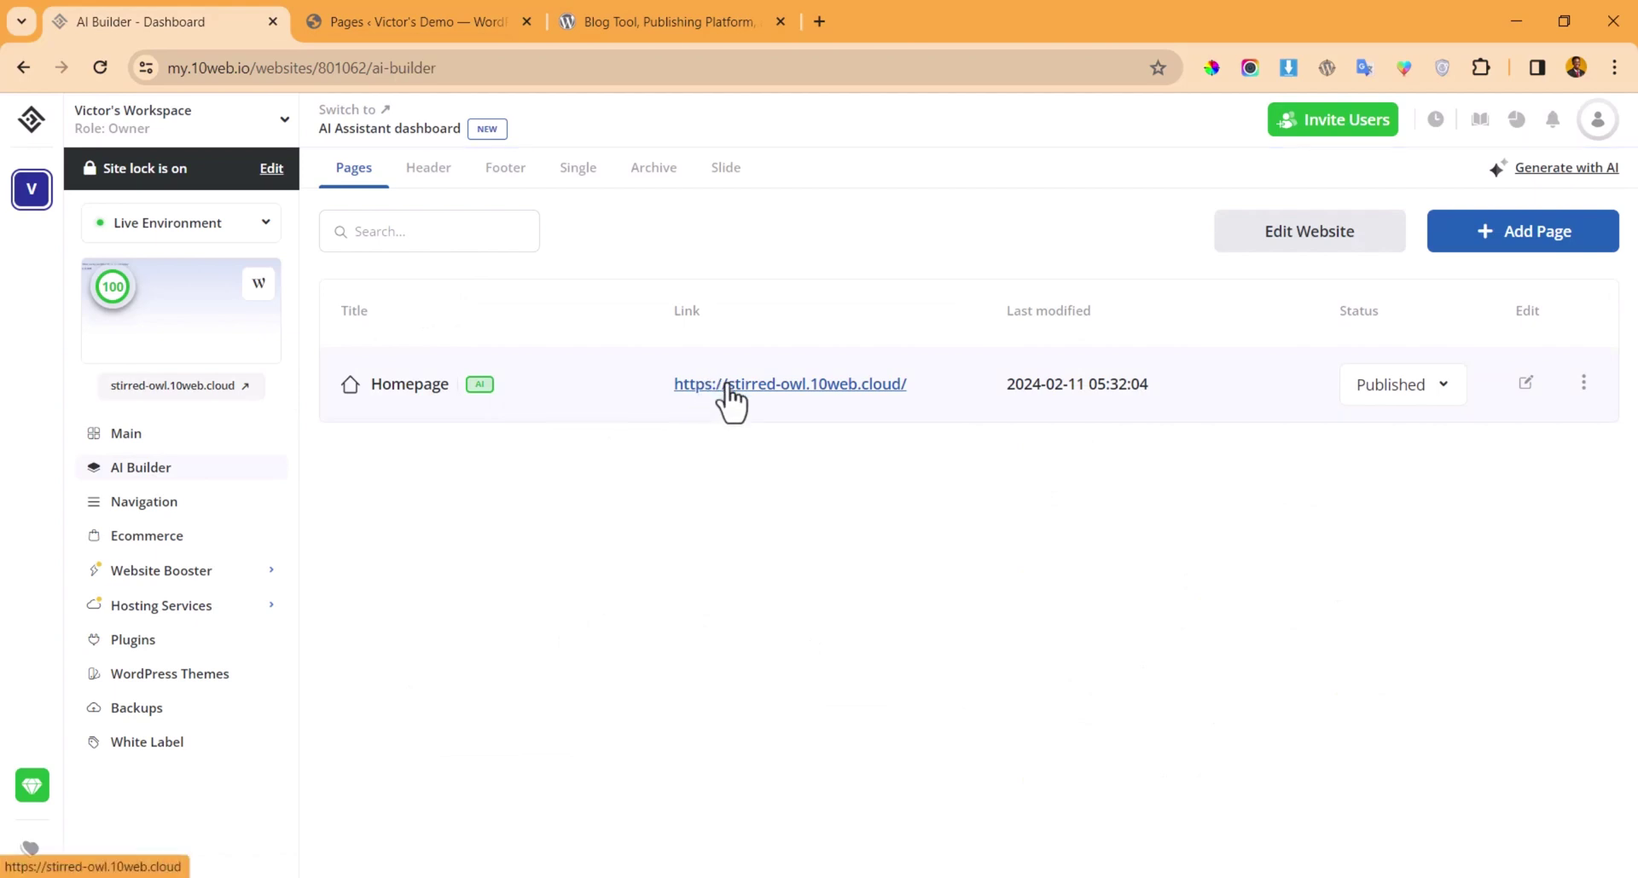
- Open the live Homepage in a new tab and reveal the site's password-protection details
{"action": "left_click", "coordinate": [728, 388]}
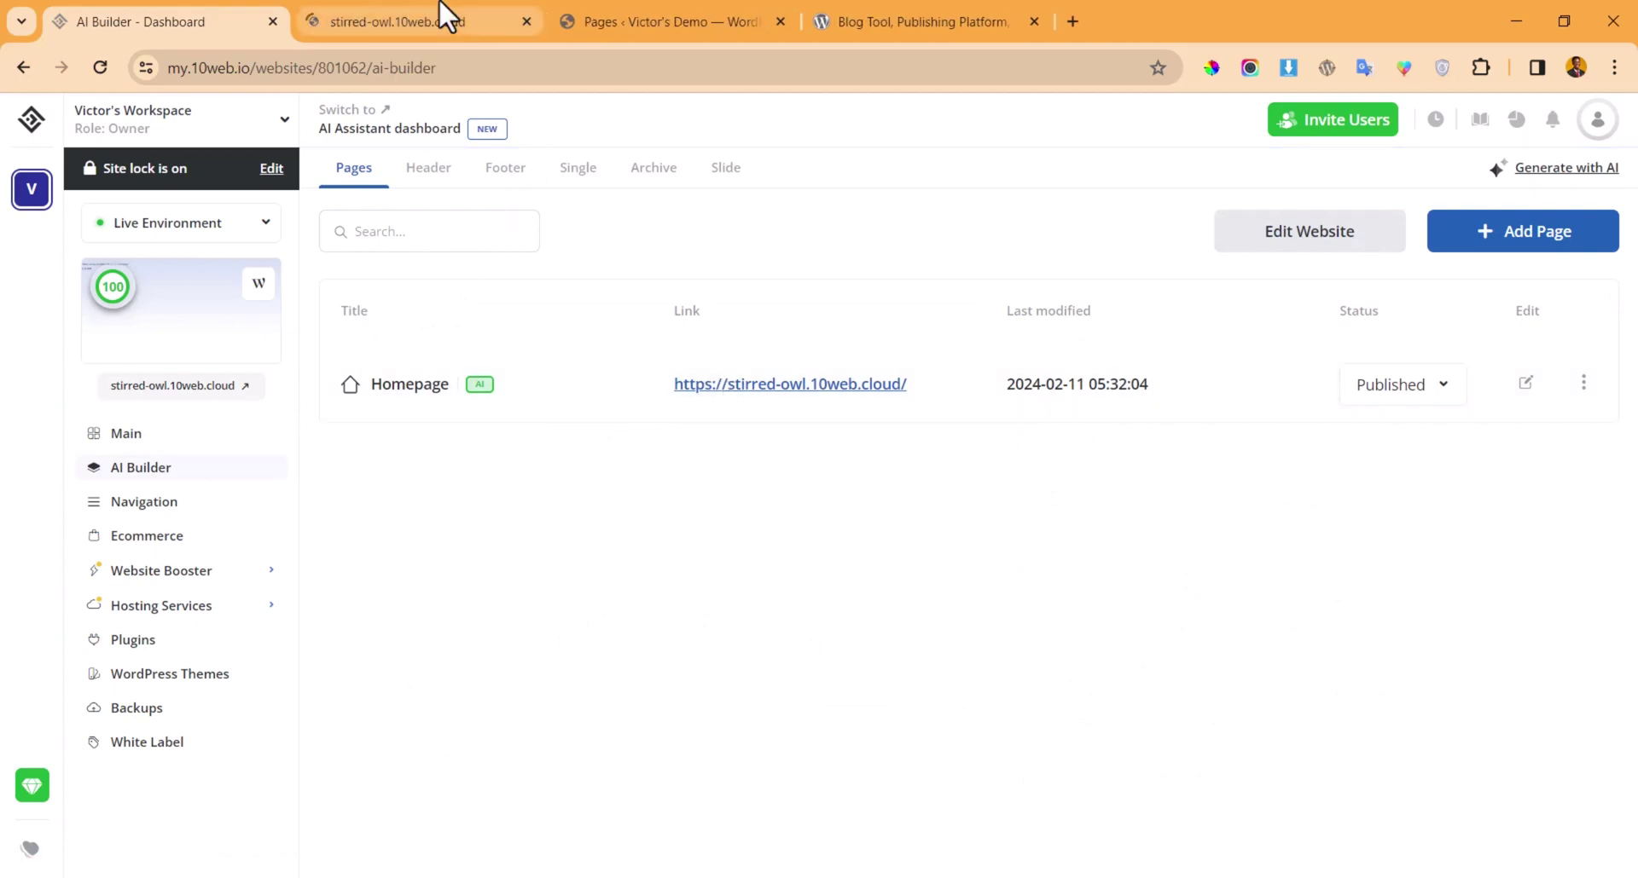
{"action": "left_click", "coordinate": [358, 21]}
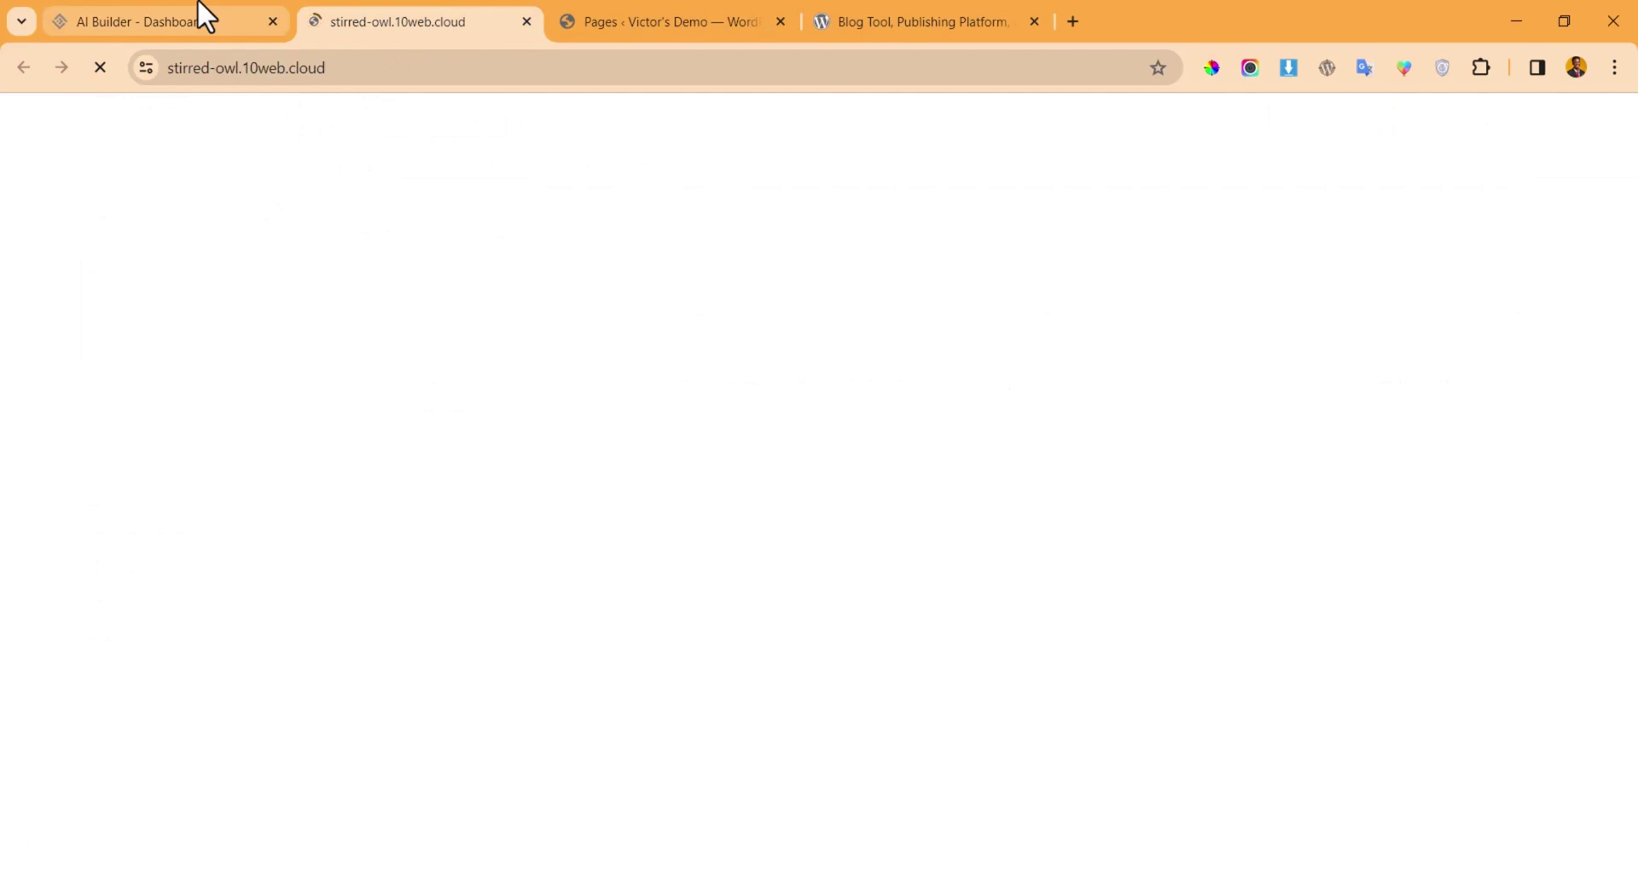
{"action": "left_click", "coordinate": [201, 15]}
{"action": "left_click", "coordinate": [272, 169]}
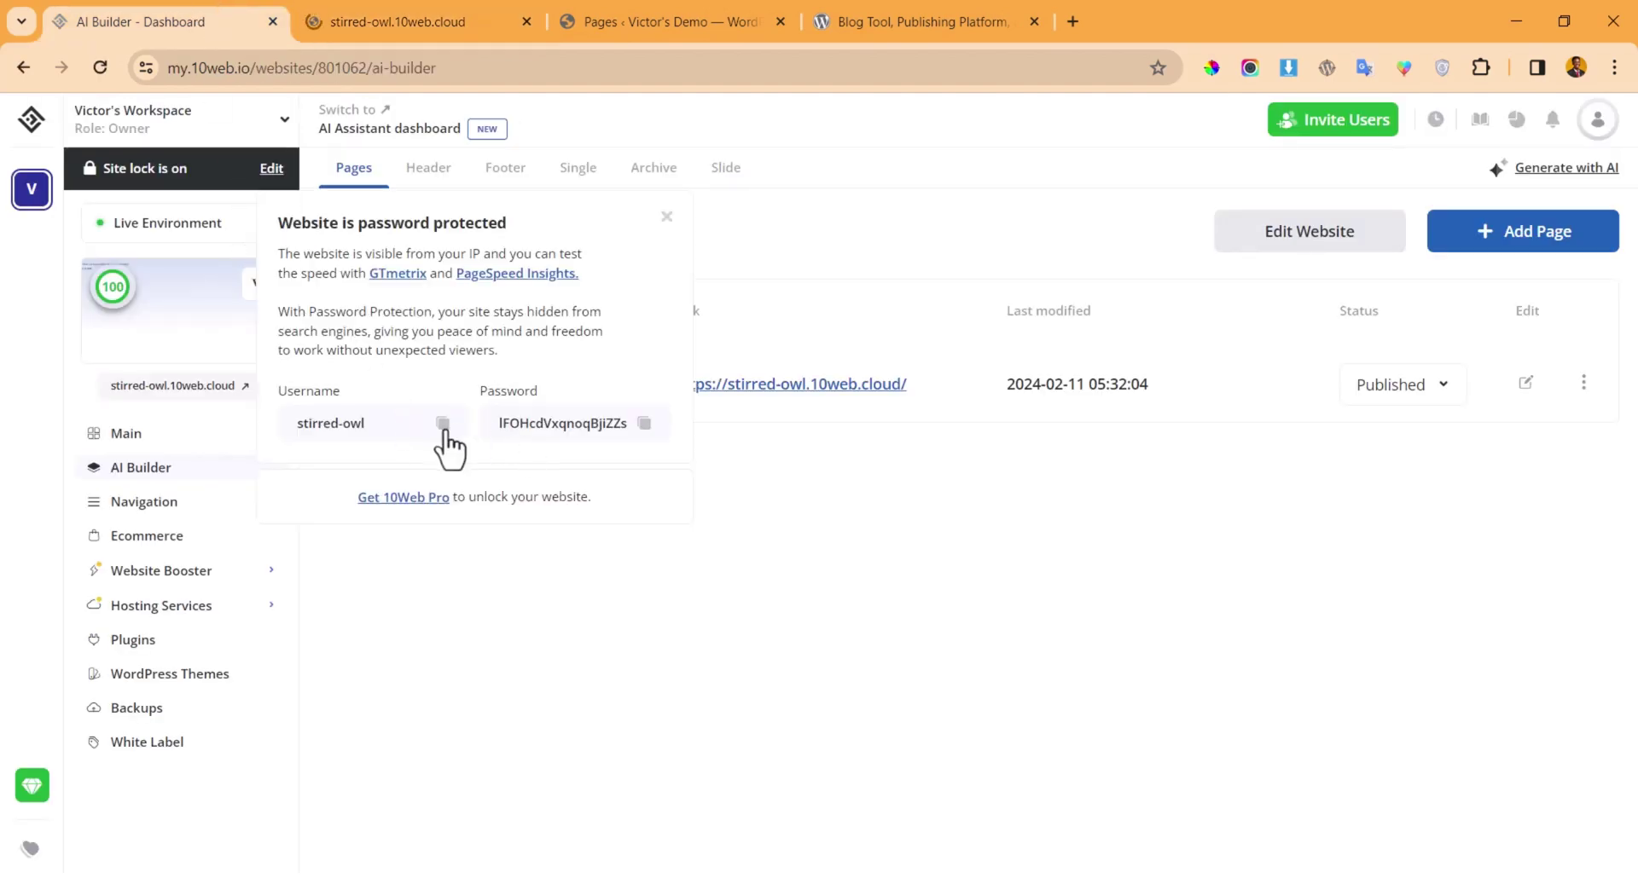
- Scroll through the wordpress.org-style homepage, then return to the AI Builder dashboard
{"action": "left_click", "coordinate": [460, 17]}
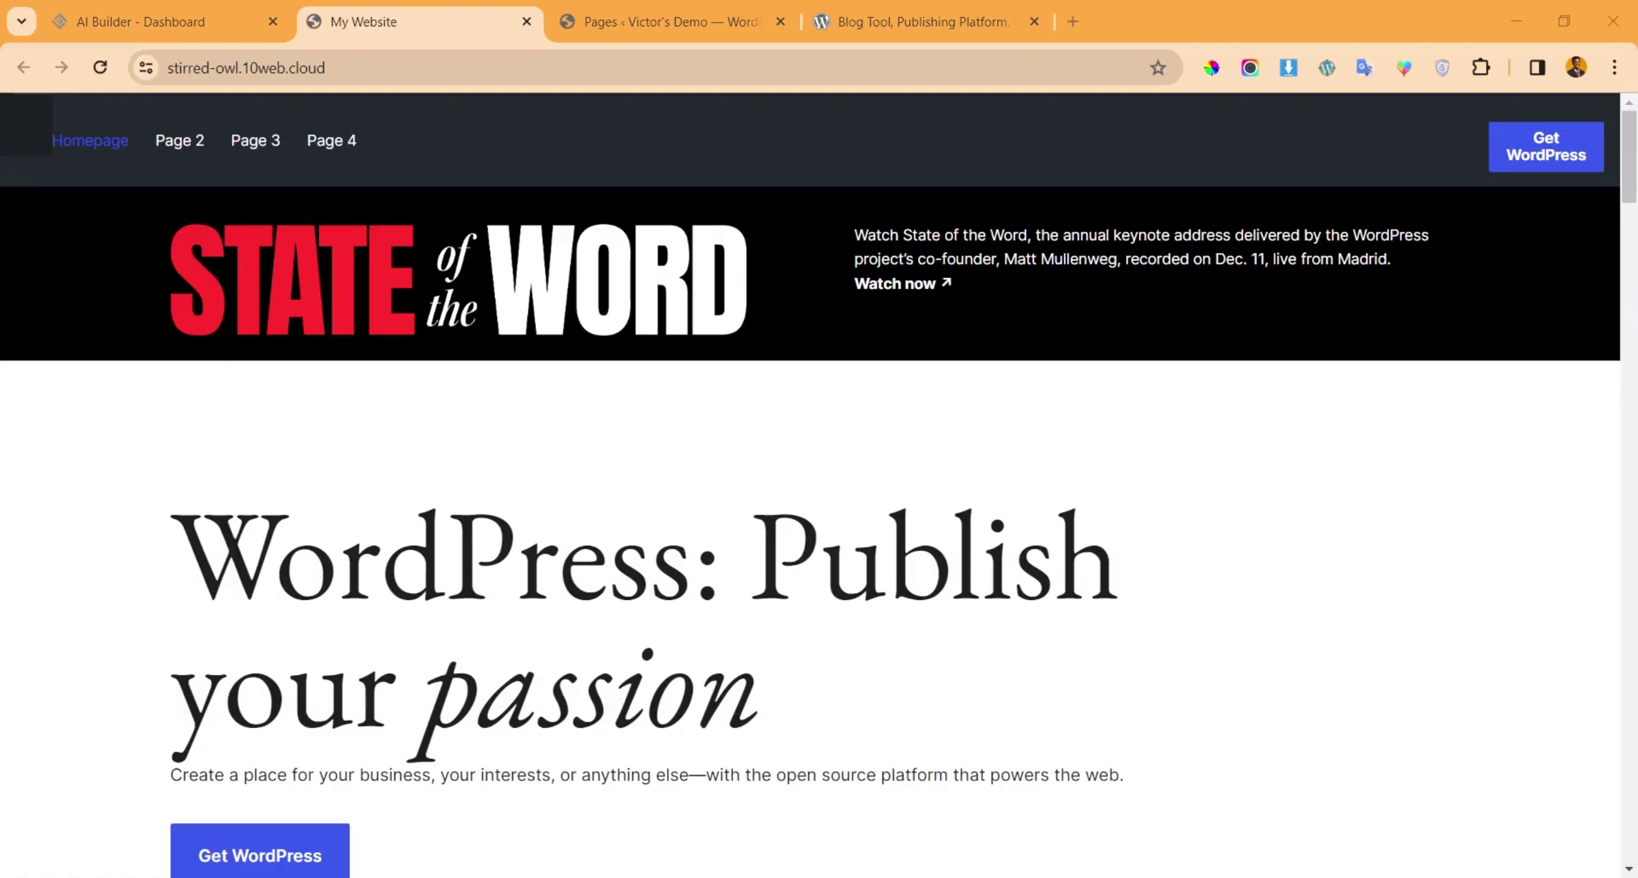
{"action": "scroll", "coordinate": [590, 626], "scroll_direction": "down", "scroll_amount": 20}
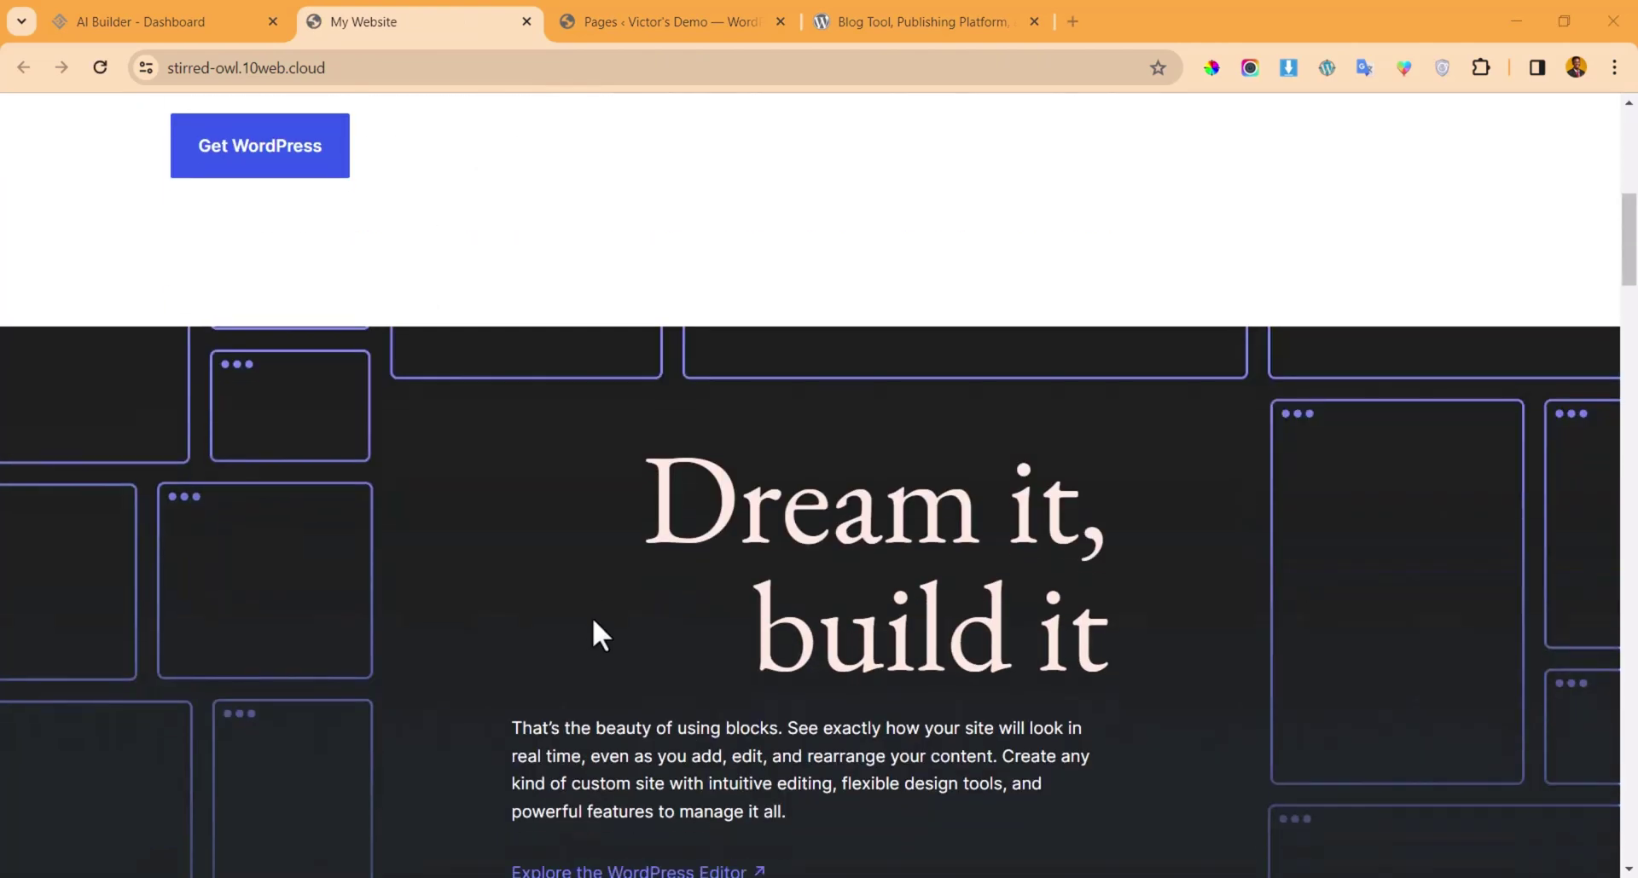
{"action": "scroll", "coordinate": [631, 649], "scroll_direction": "up", "scroll_amount": 20}
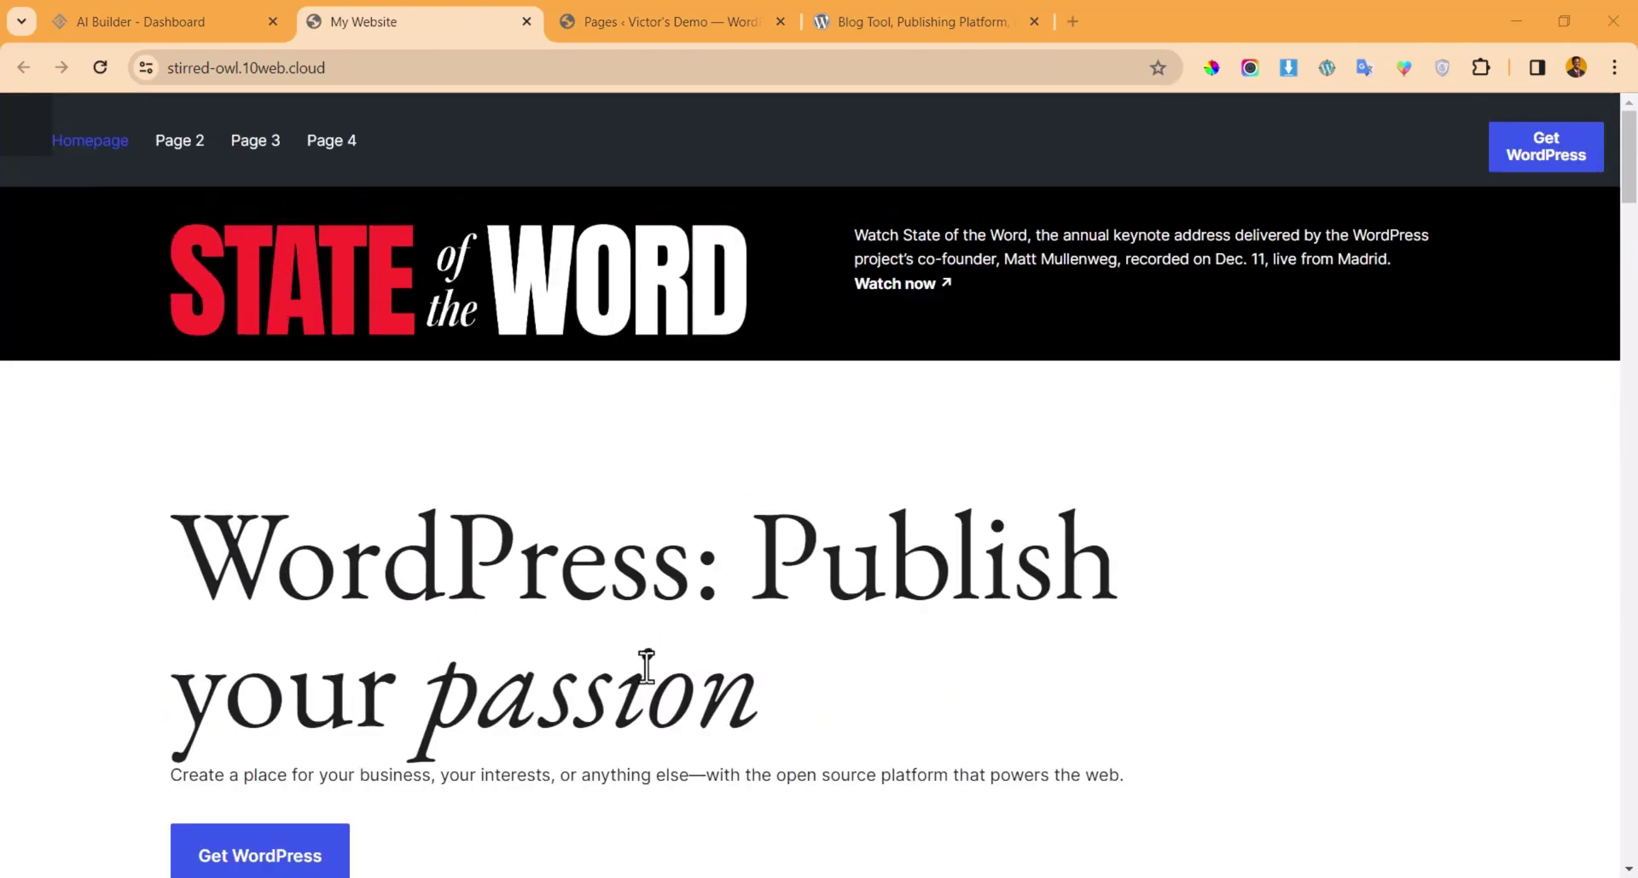
{"action": "left_click", "coordinate": [571, 75]}
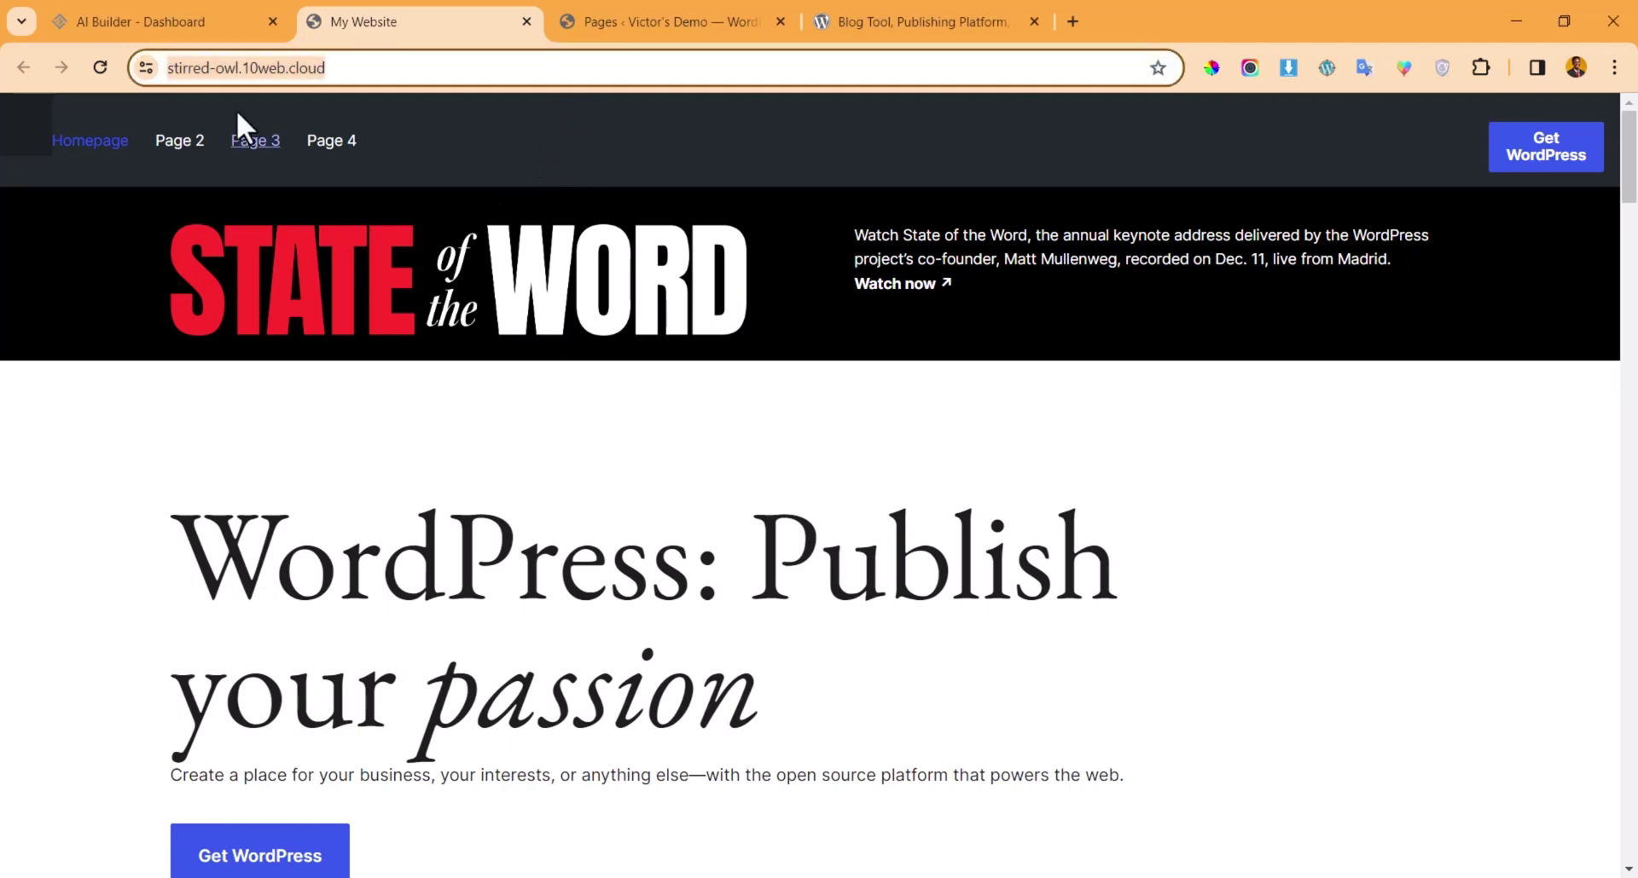
{"action": "left_click", "coordinate": [589, 398]}
{"action": "scroll", "coordinate": [1071, 534], "scroll_direction": "down", "scroll_amount": 20}
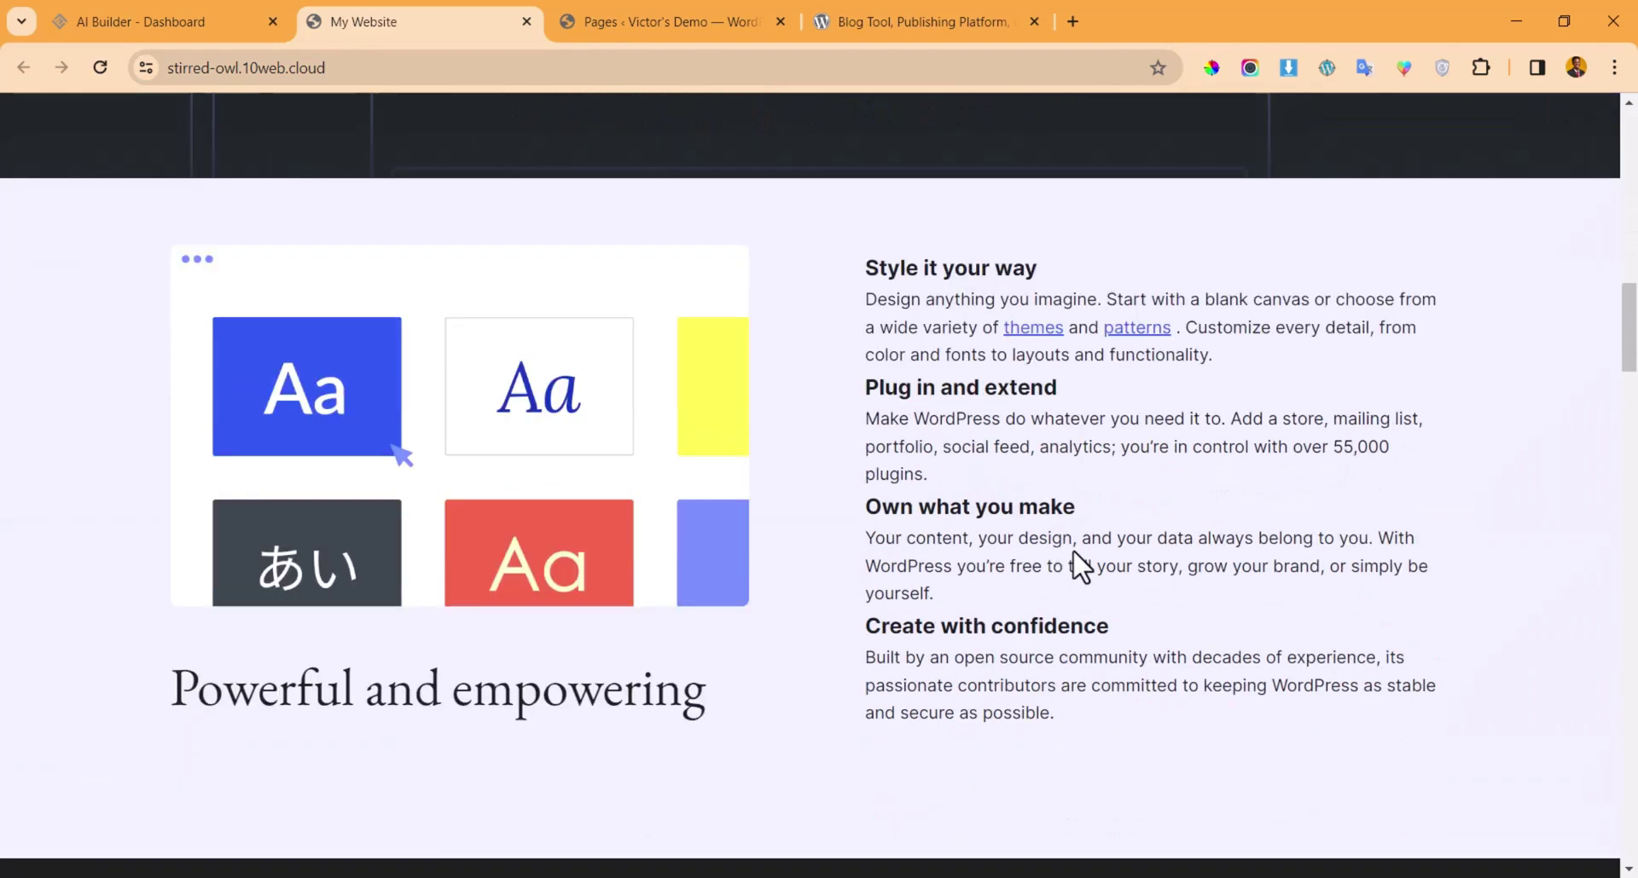
{"action": "scroll", "coordinate": [1065, 548], "scroll_direction": "down", "scroll_amount": 10}
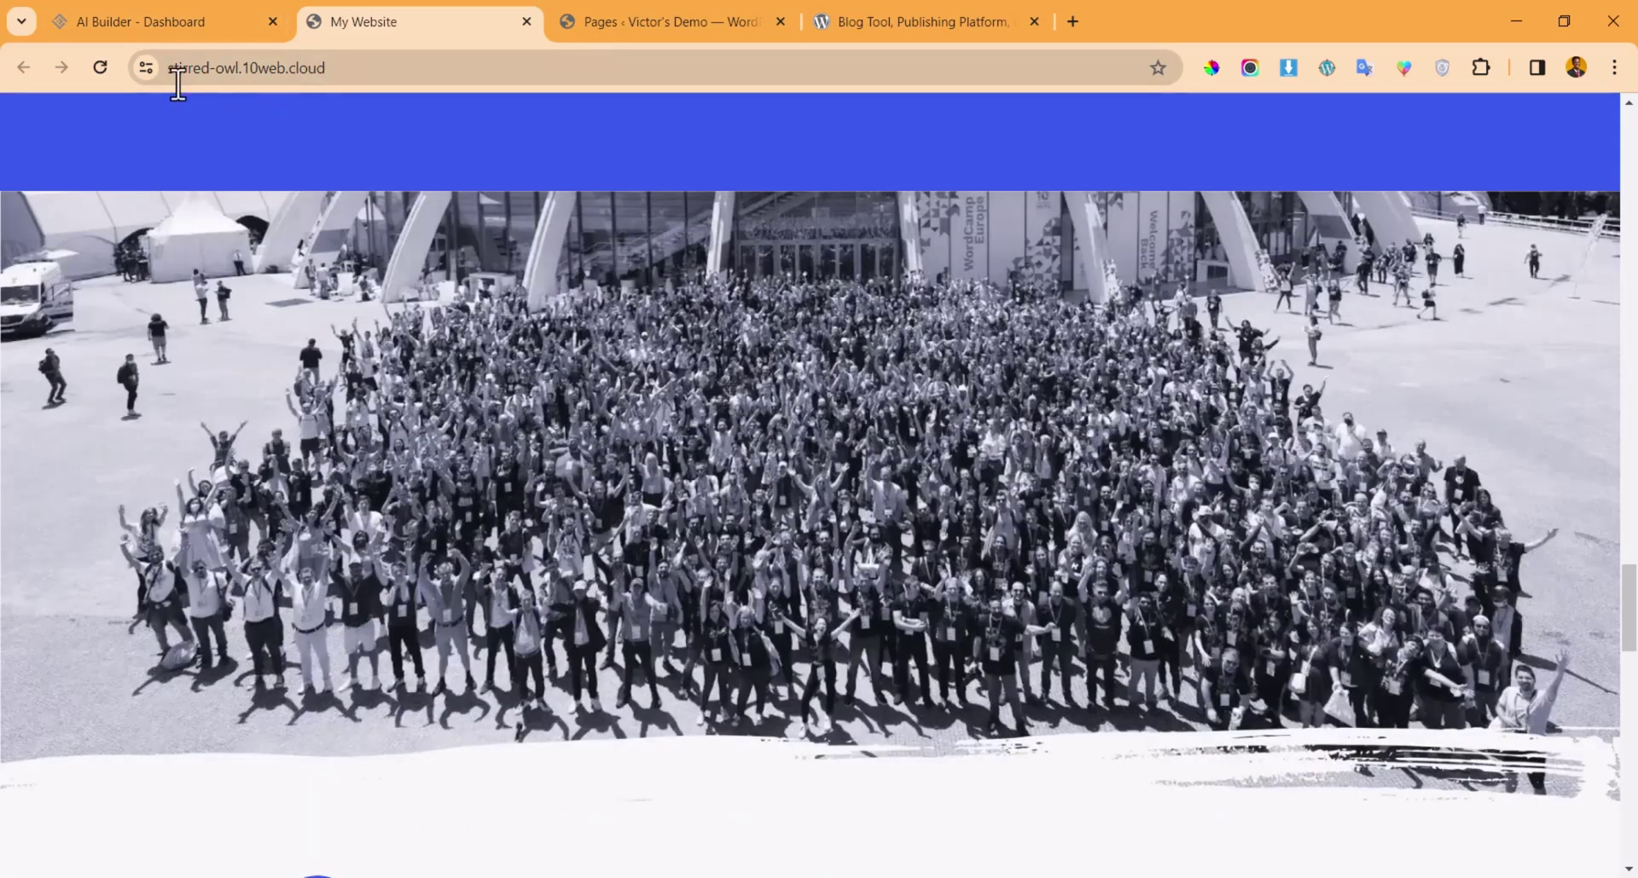
{"action": "scroll", "coordinate": [512, 589], "scroll_direction": "up", "scroll_amount": 10}
{"action": "scroll", "coordinate": [580, 642], "scroll_direction": "down", "scroll_amount": 20}
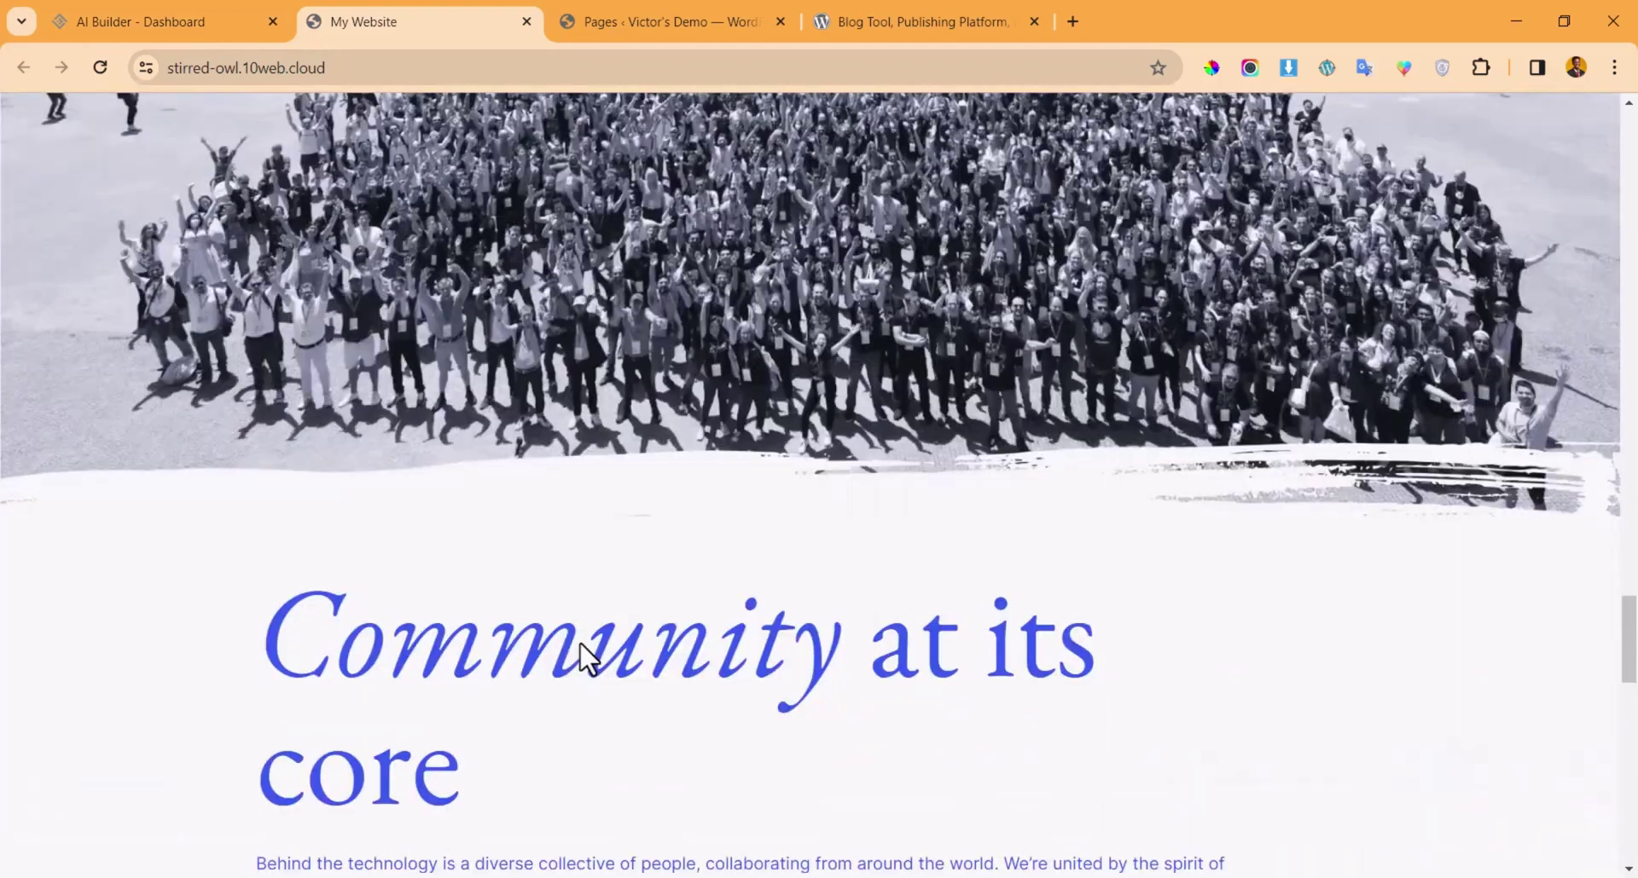
{"action": "scroll", "coordinate": [578, 641], "scroll_direction": "down", "scroll_amount": 5}
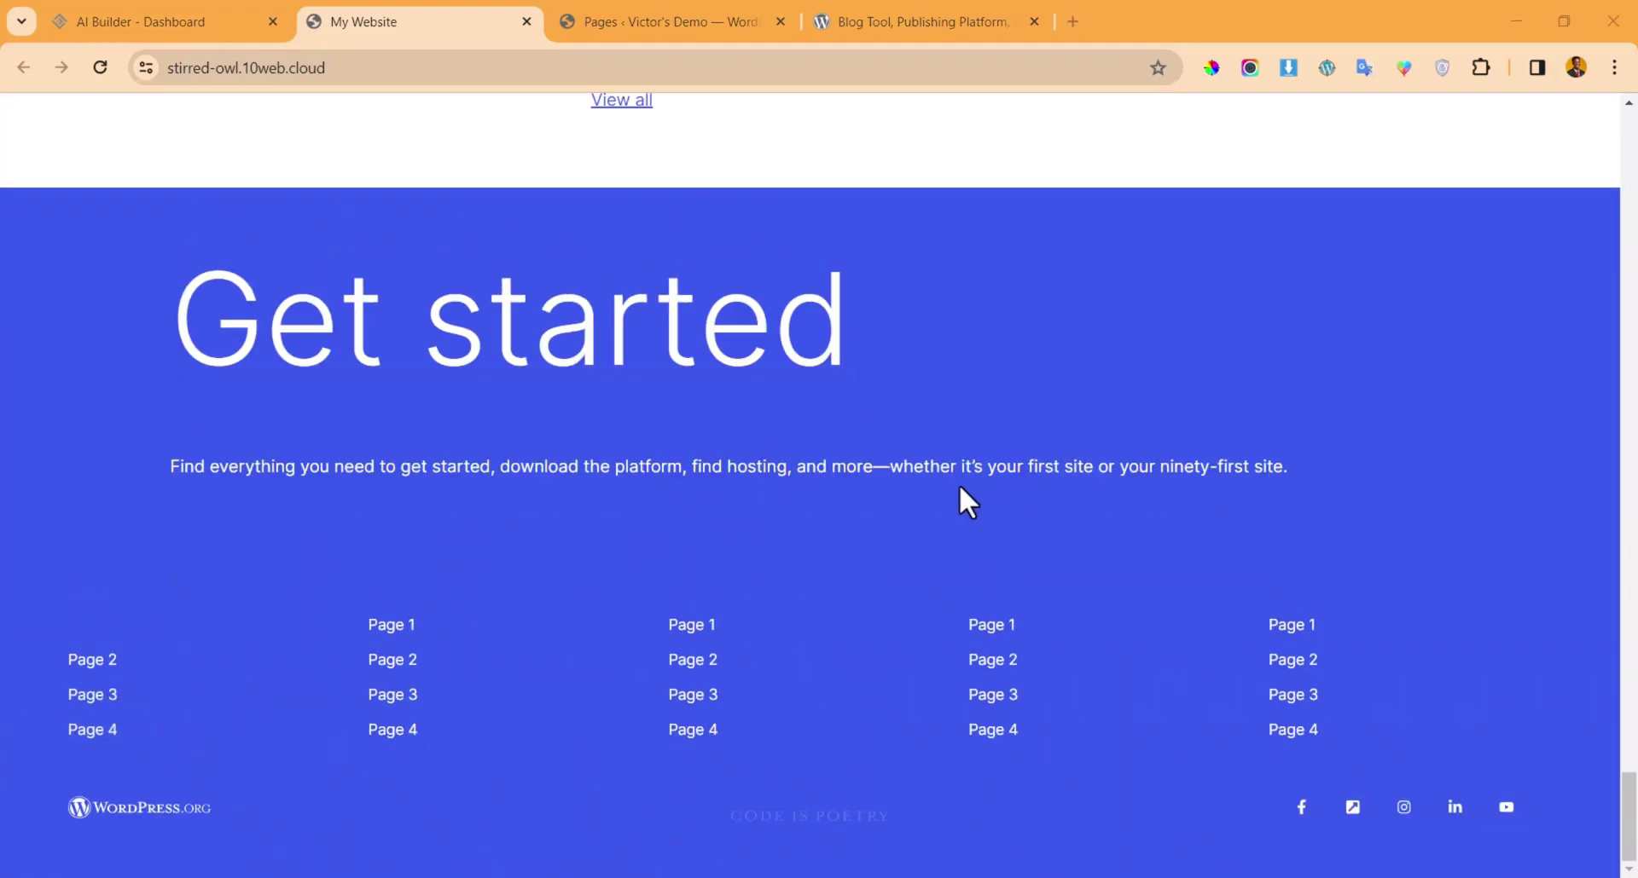
{"action": "scroll", "coordinate": [959, 486], "scroll_direction": "up", "scroll_amount": 20}
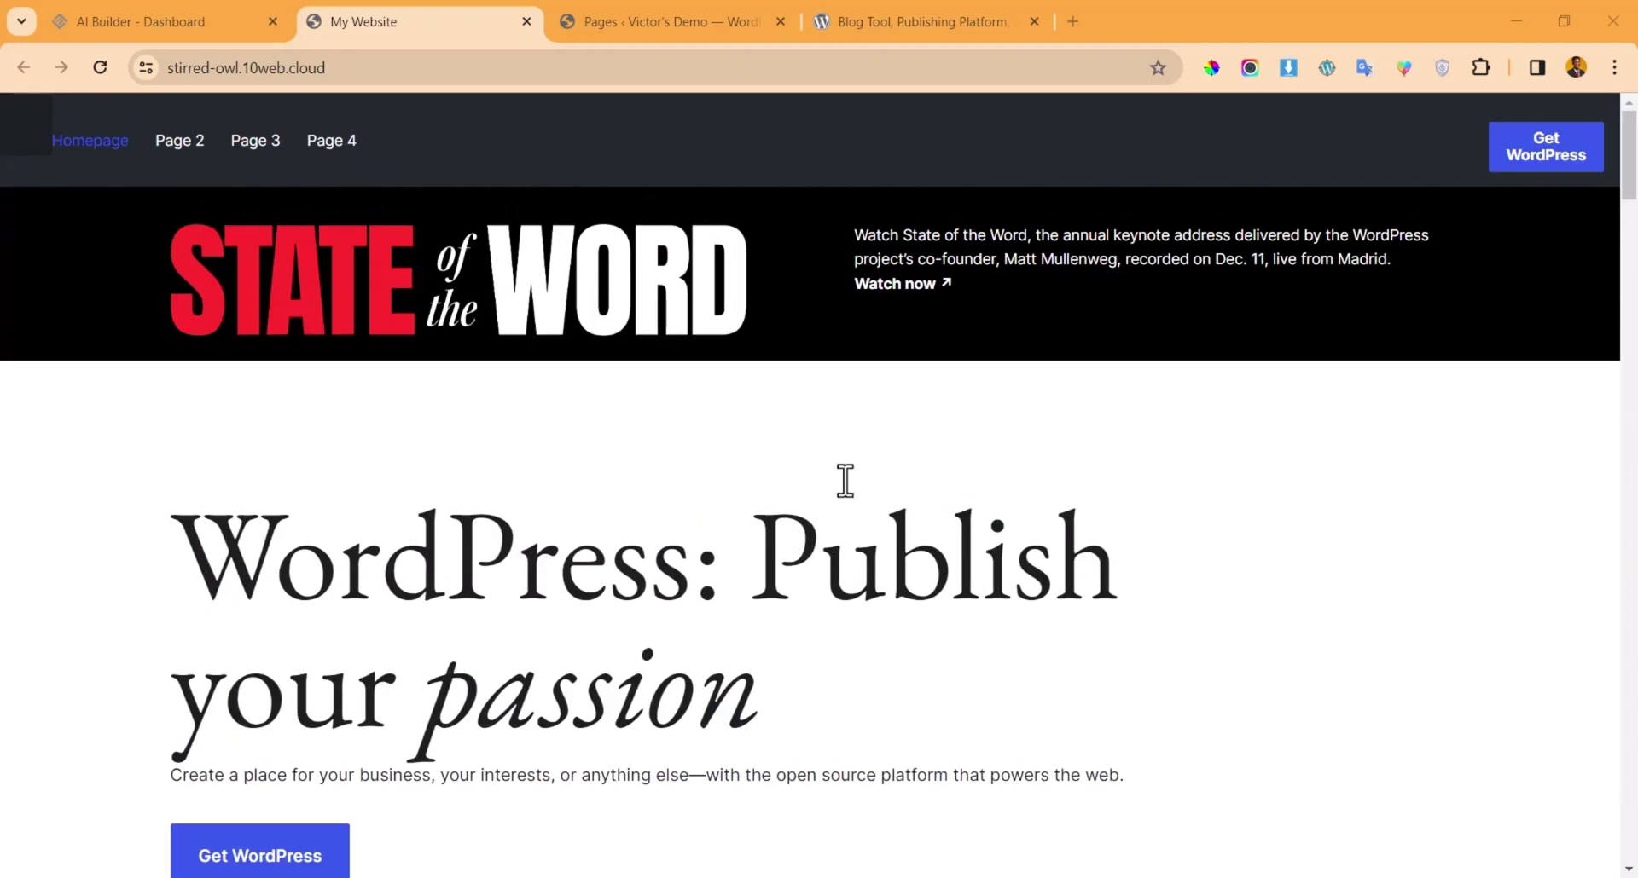
{"action": "key", "text": "ctrl+shift+Tab"}
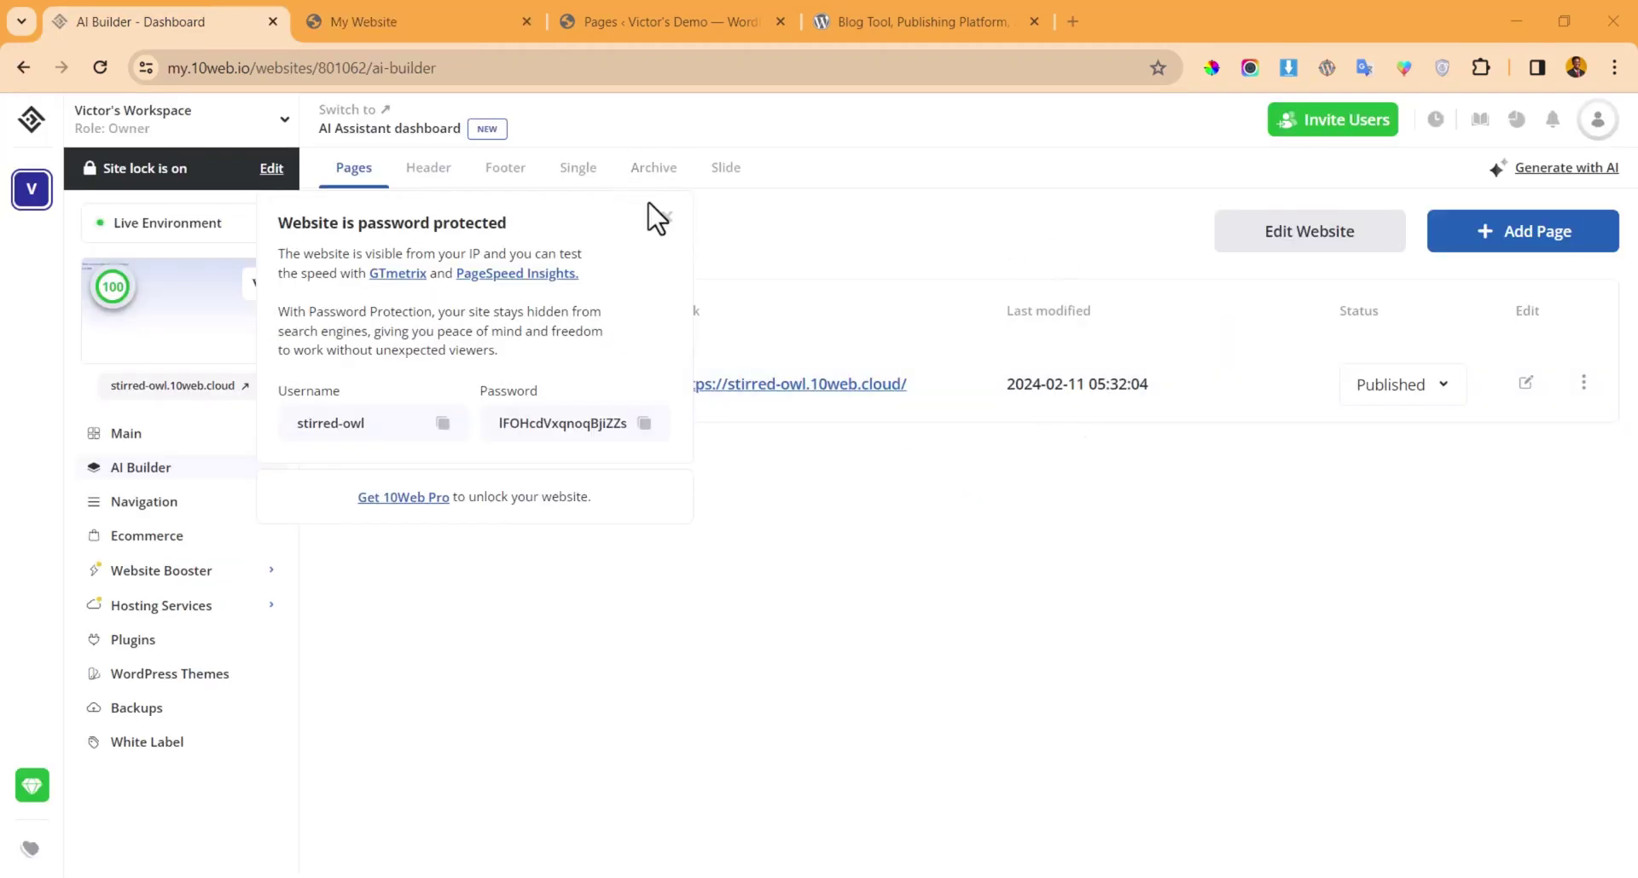
- Dismiss the password-protection notice and choose Edit Website, bringing up the Pro trial offer
{"action": "left_click", "coordinate": [667, 219]}
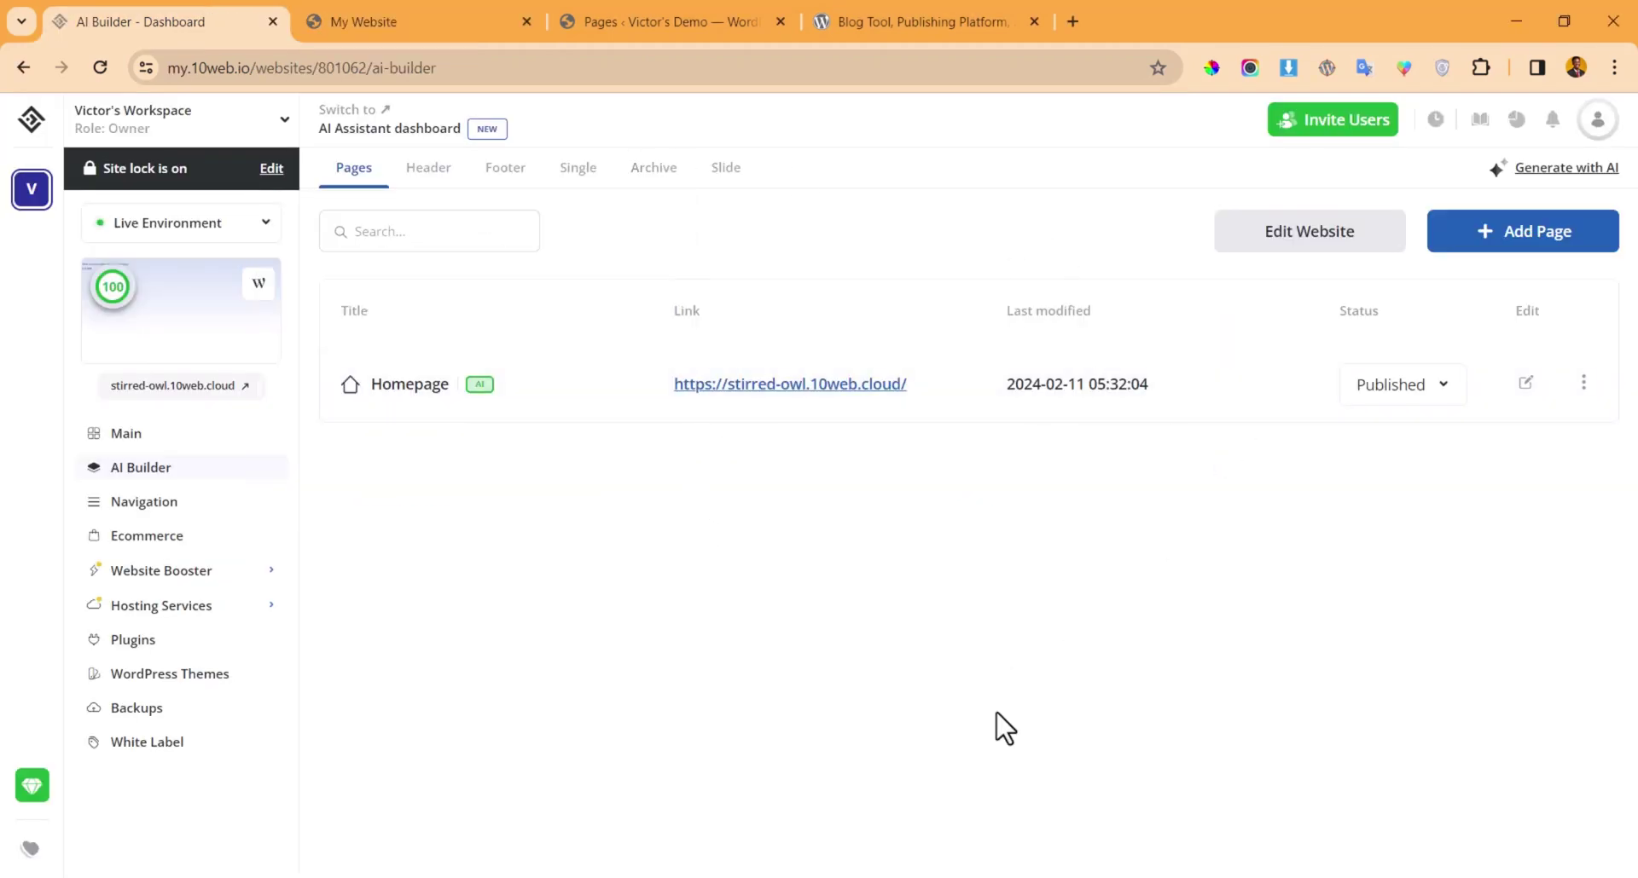
{"action": "left_click", "coordinate": [1333, 241]}
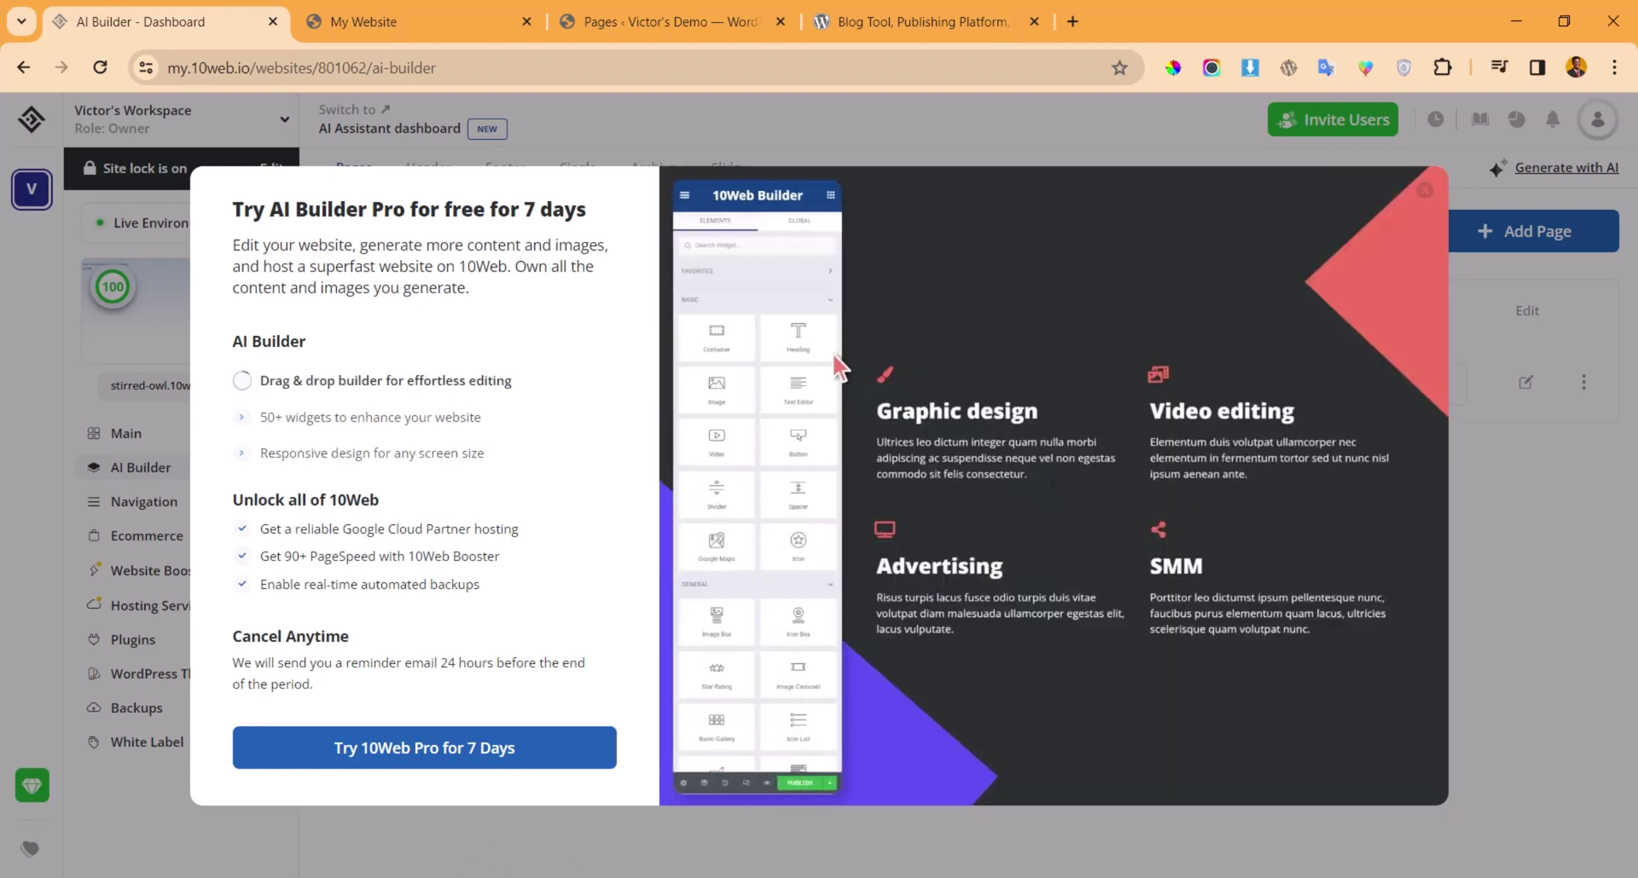
- Start the AI Starter free trial of 10Web Pro and reveal the promo code field
{"action": "left_click", "coordinate": [464, 759]}
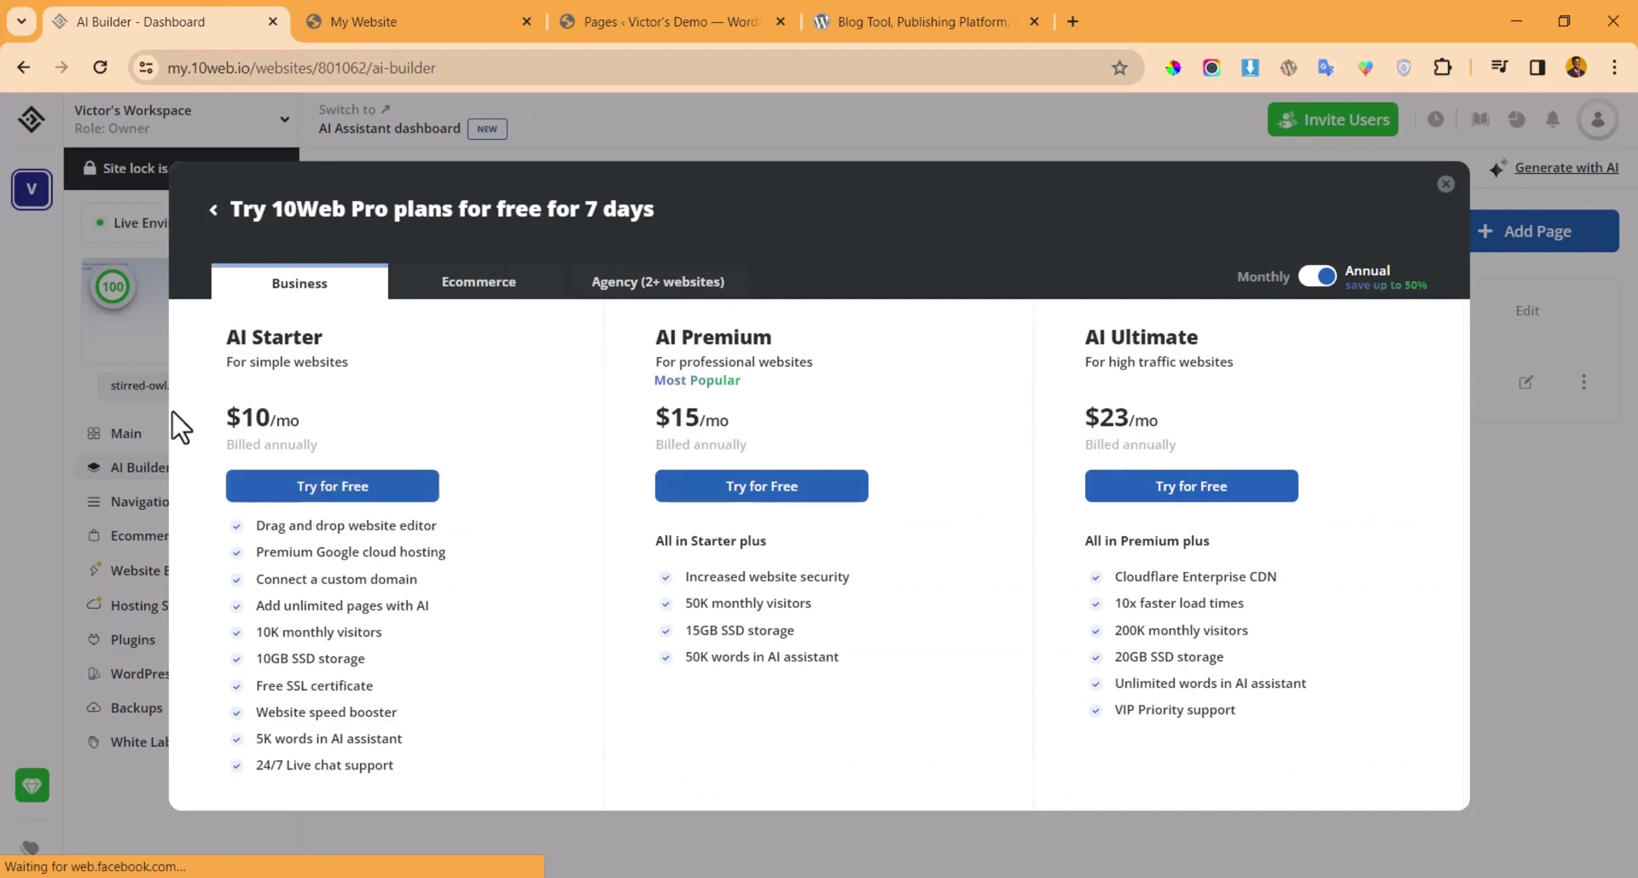
{"action": "left_click", "coordinate": [358, 488]}
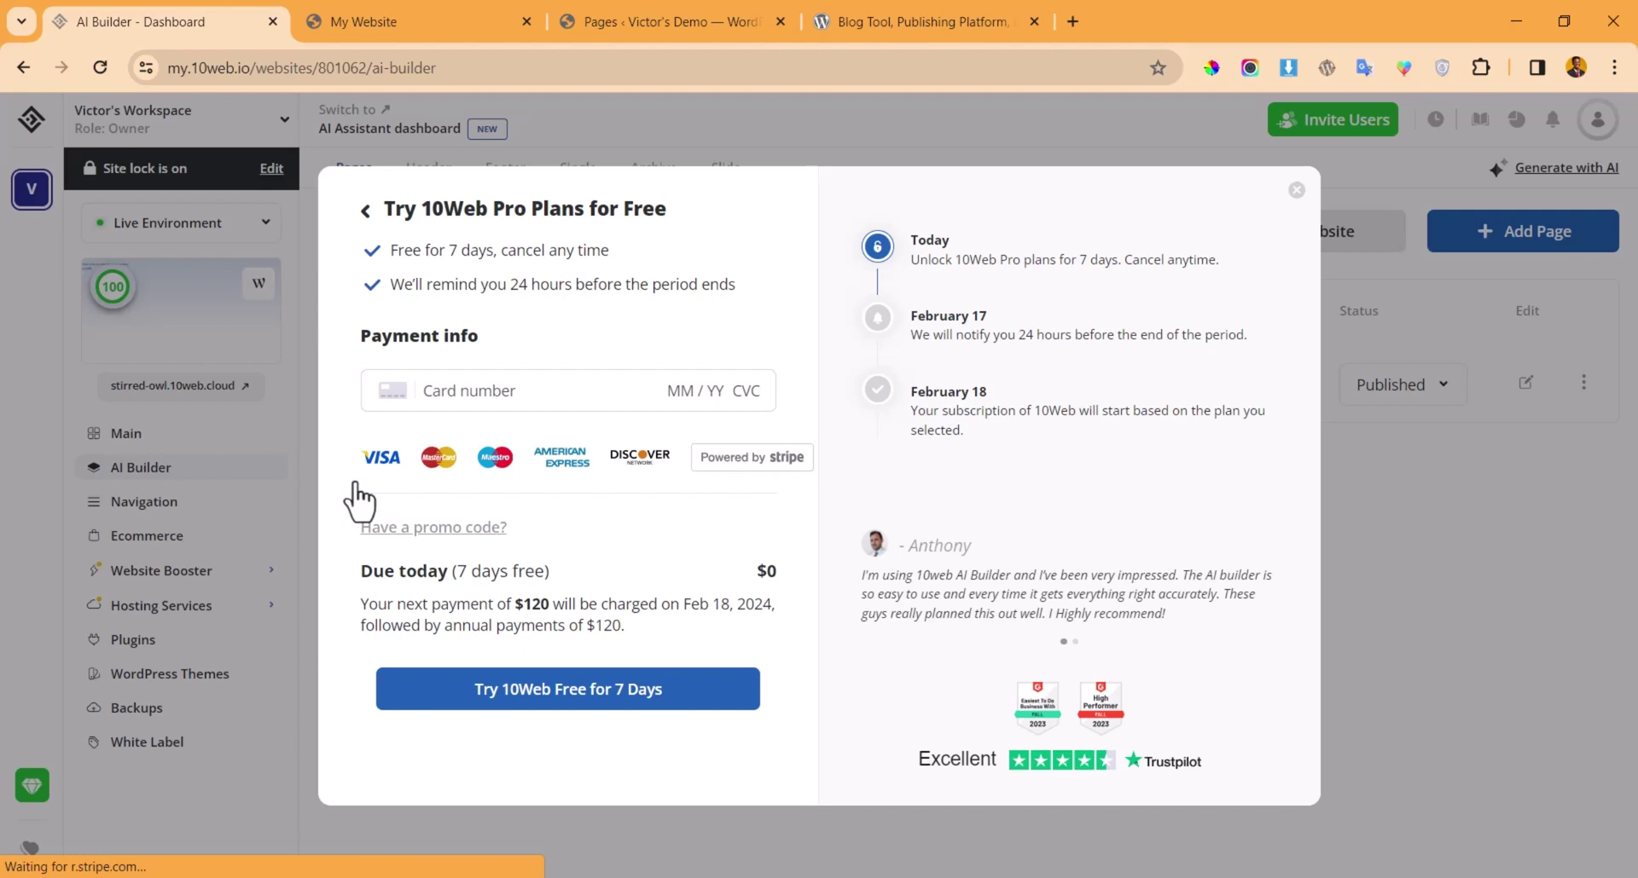
{"action": "left_click", "coordinate": [367, 520]}
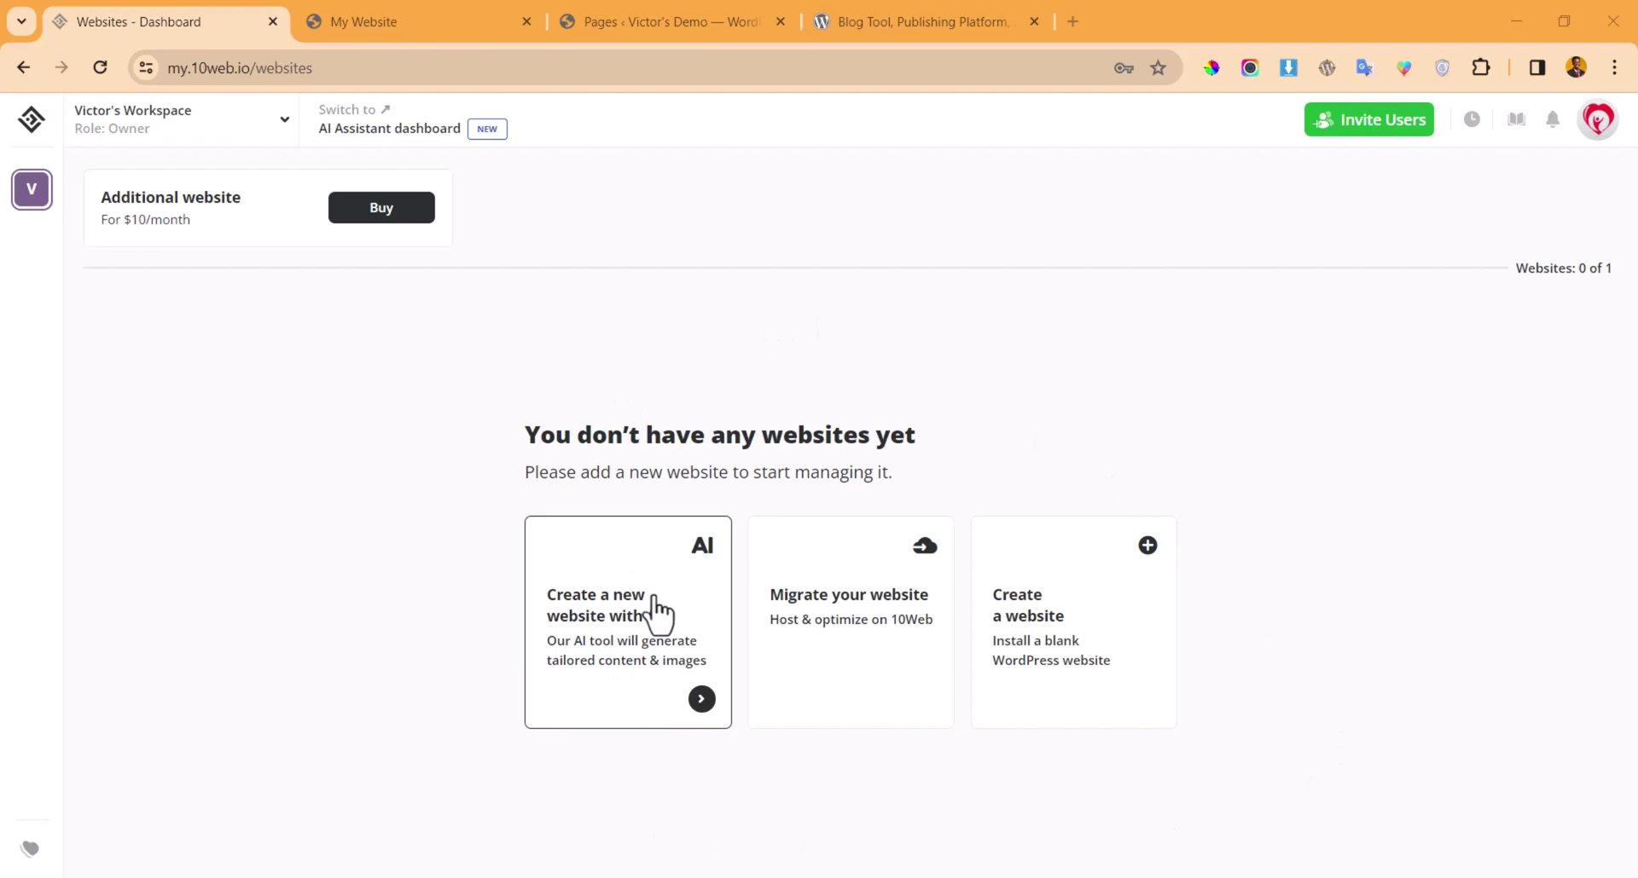
- Begin a new site and enter the site title WordPress
{"action": "left_click", "coordinate": [657, 610]}
{"action": "scroll", "coordinate": [741, 375], "scroll_direction": "down", "scroll_amount": 1}
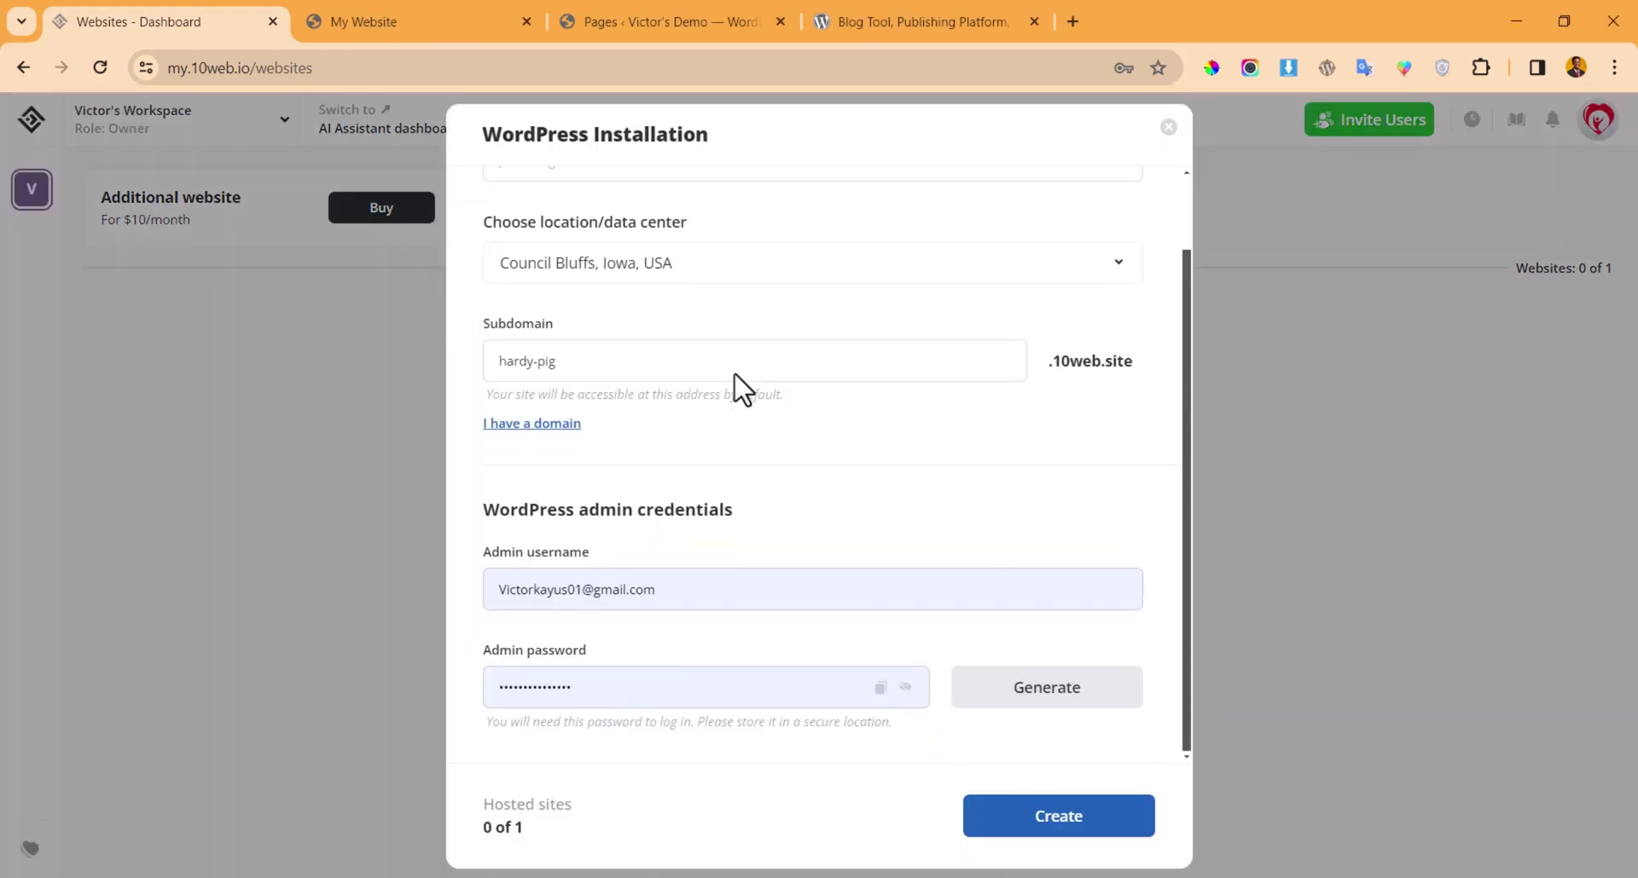
{"action": "scroll", "coordinate": [731, 388], "scroll_direction": "up", "scroll_amount": 1}
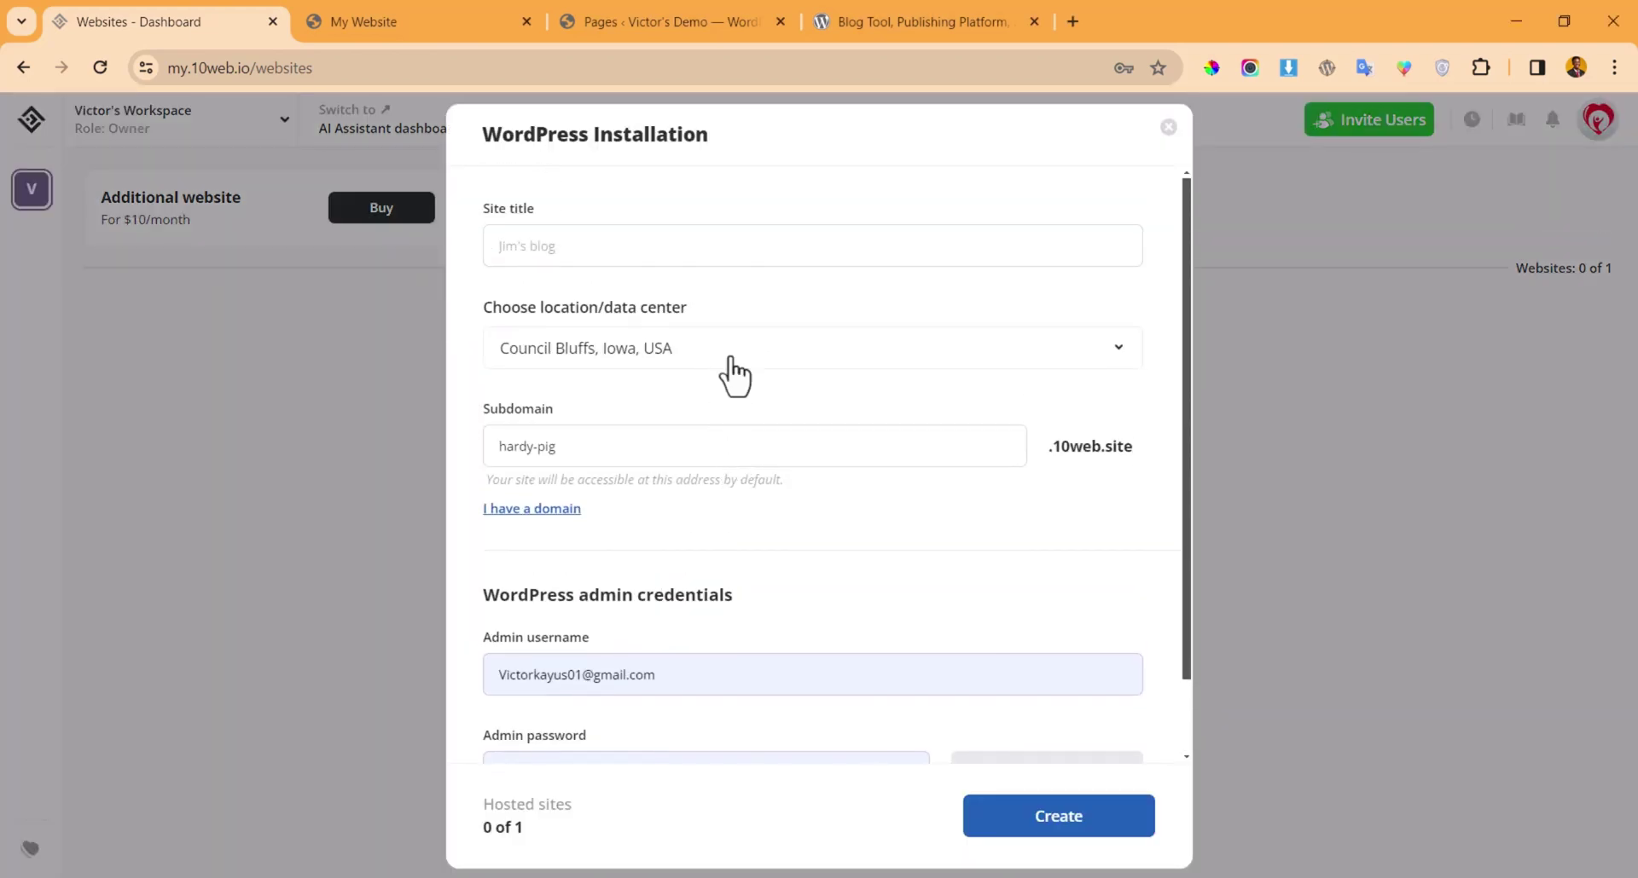
{"action": "left_click", "coordinate": [626, 247]}
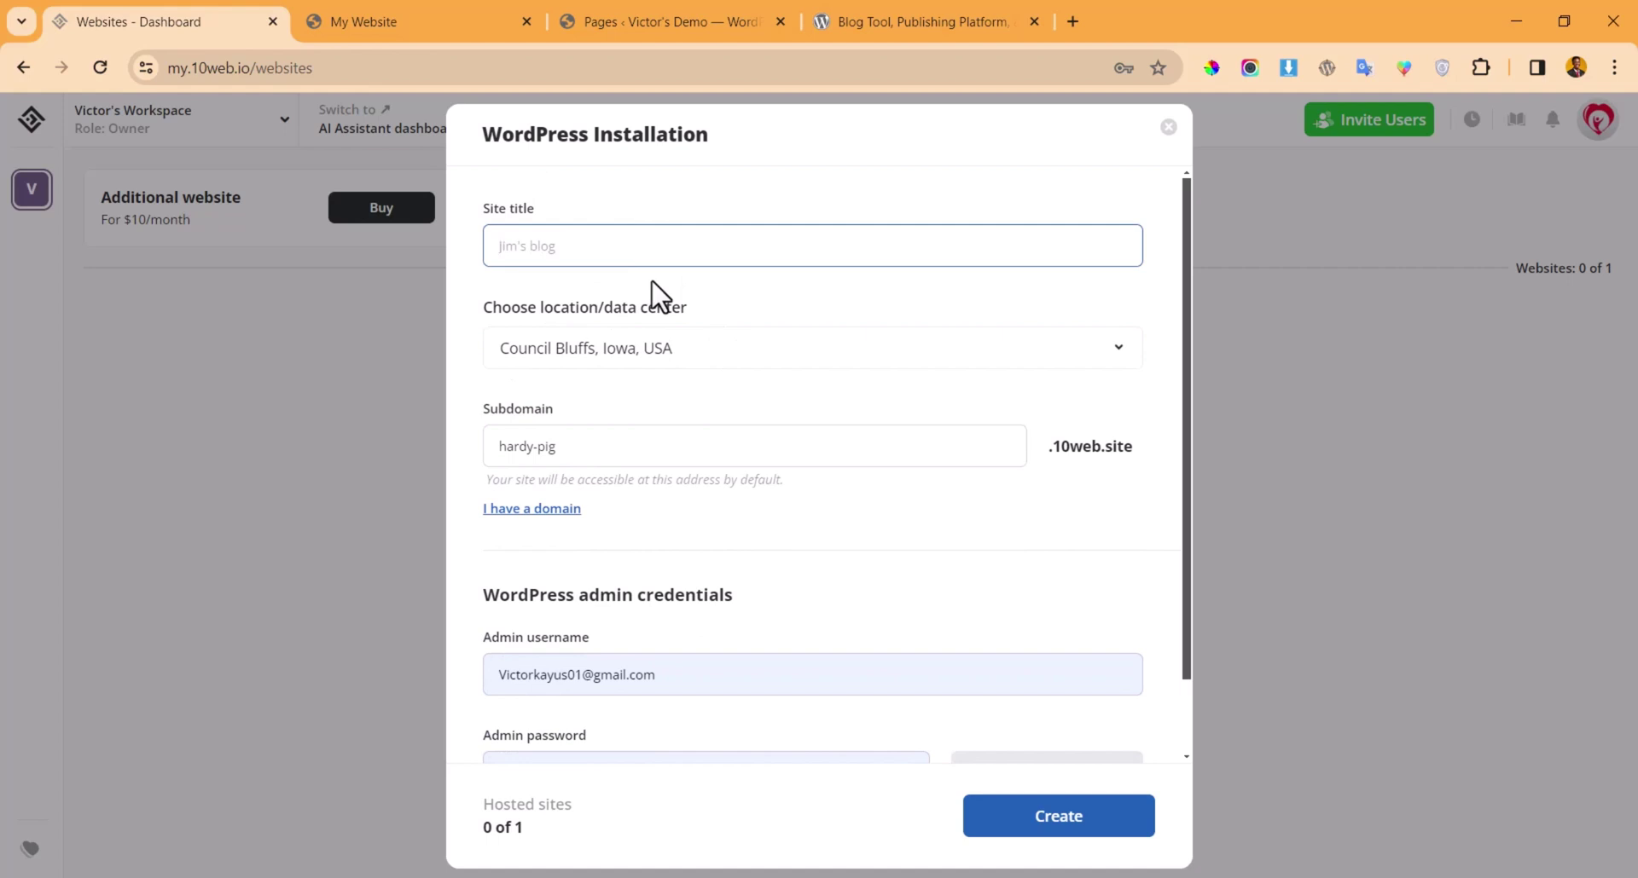
{"action": "type", "text": "Wo"}
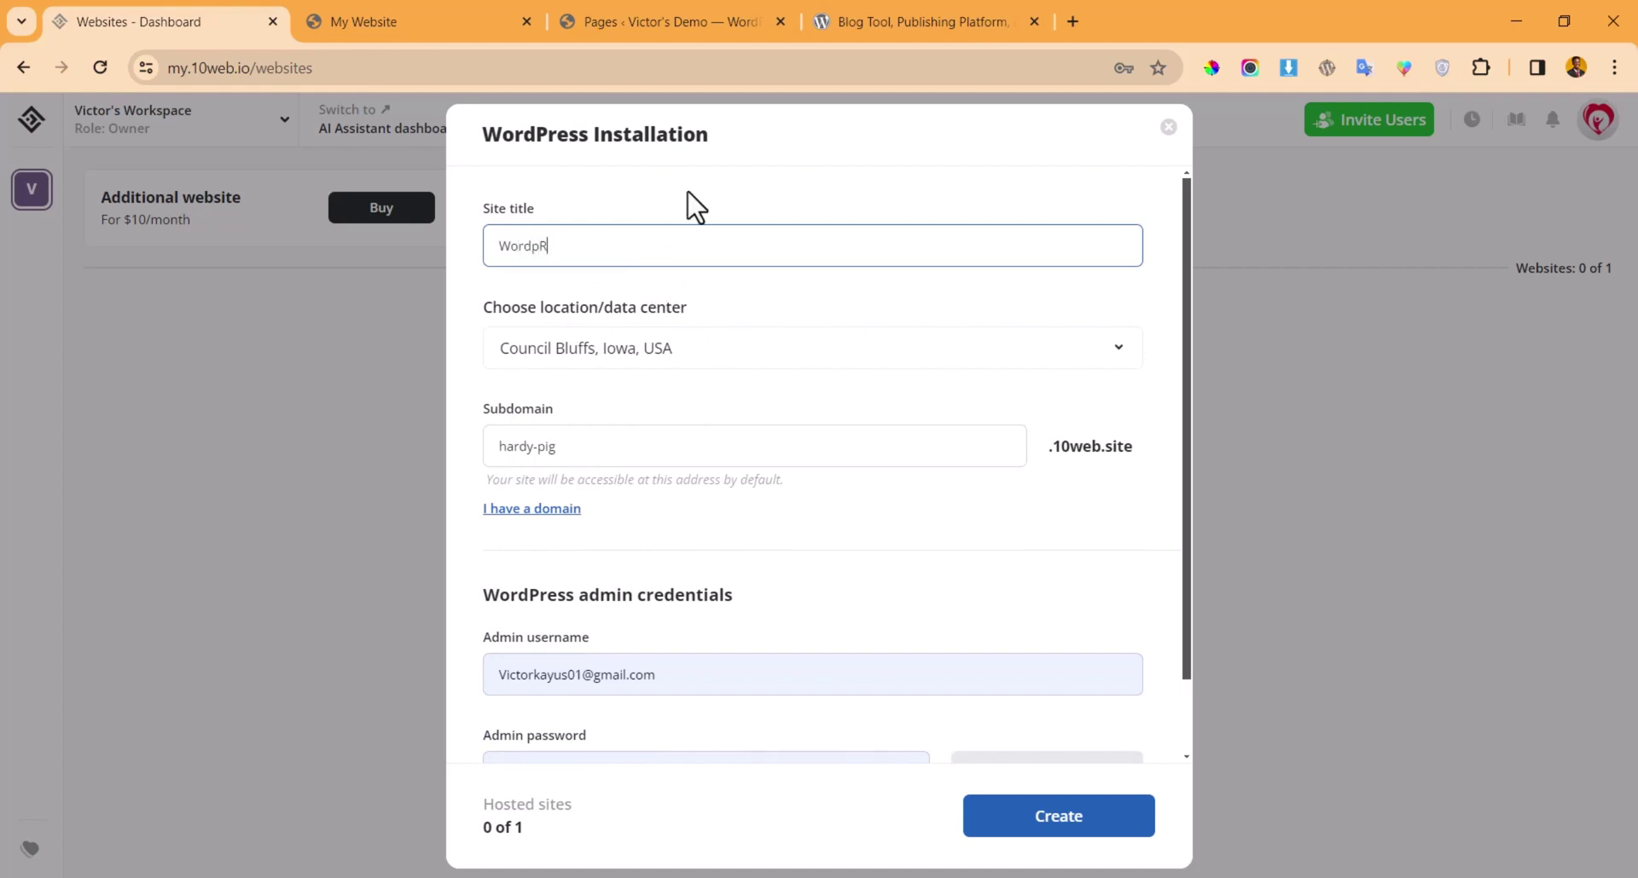
{"action": "type", "text": "rdpR"}
{"action": "key", "text": "BackSpace"}
{"action": "key", "text": "BackSpace"}
{"action": "type", "text": "Press"}
{"action": "left_click", "coordinate": [662, 347]}
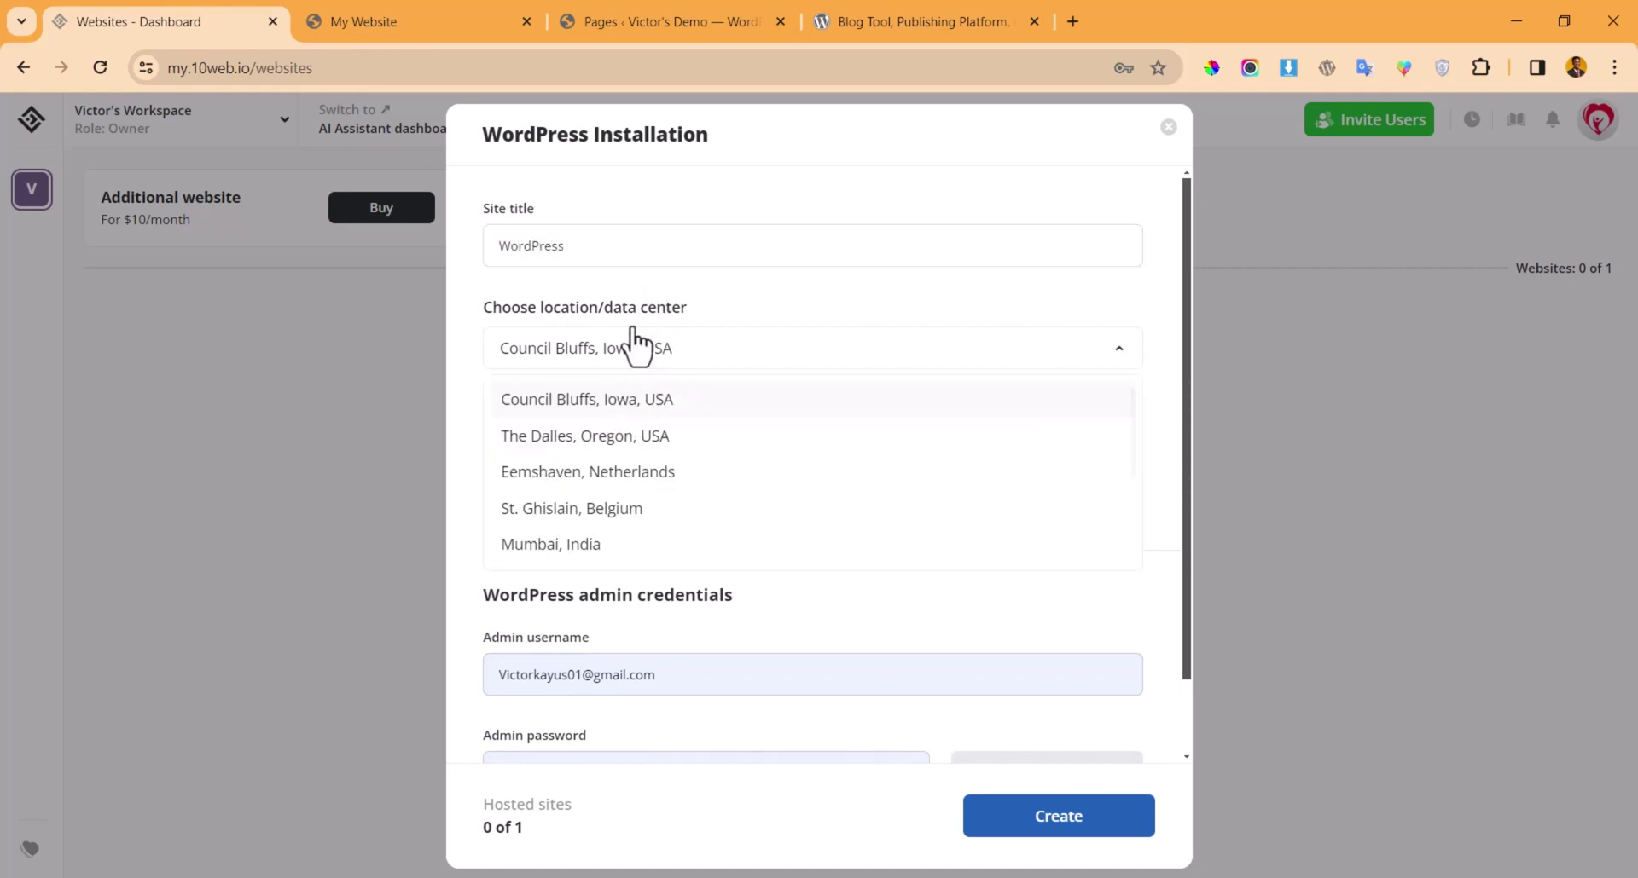
- Choose The Dalles, Oregon data center, keep subdomain hardy-pig, and create the site
{"action": "left_click", "coordinate": [683, 431]}
{"action": "left_click", "coordinate": [691, 448]}
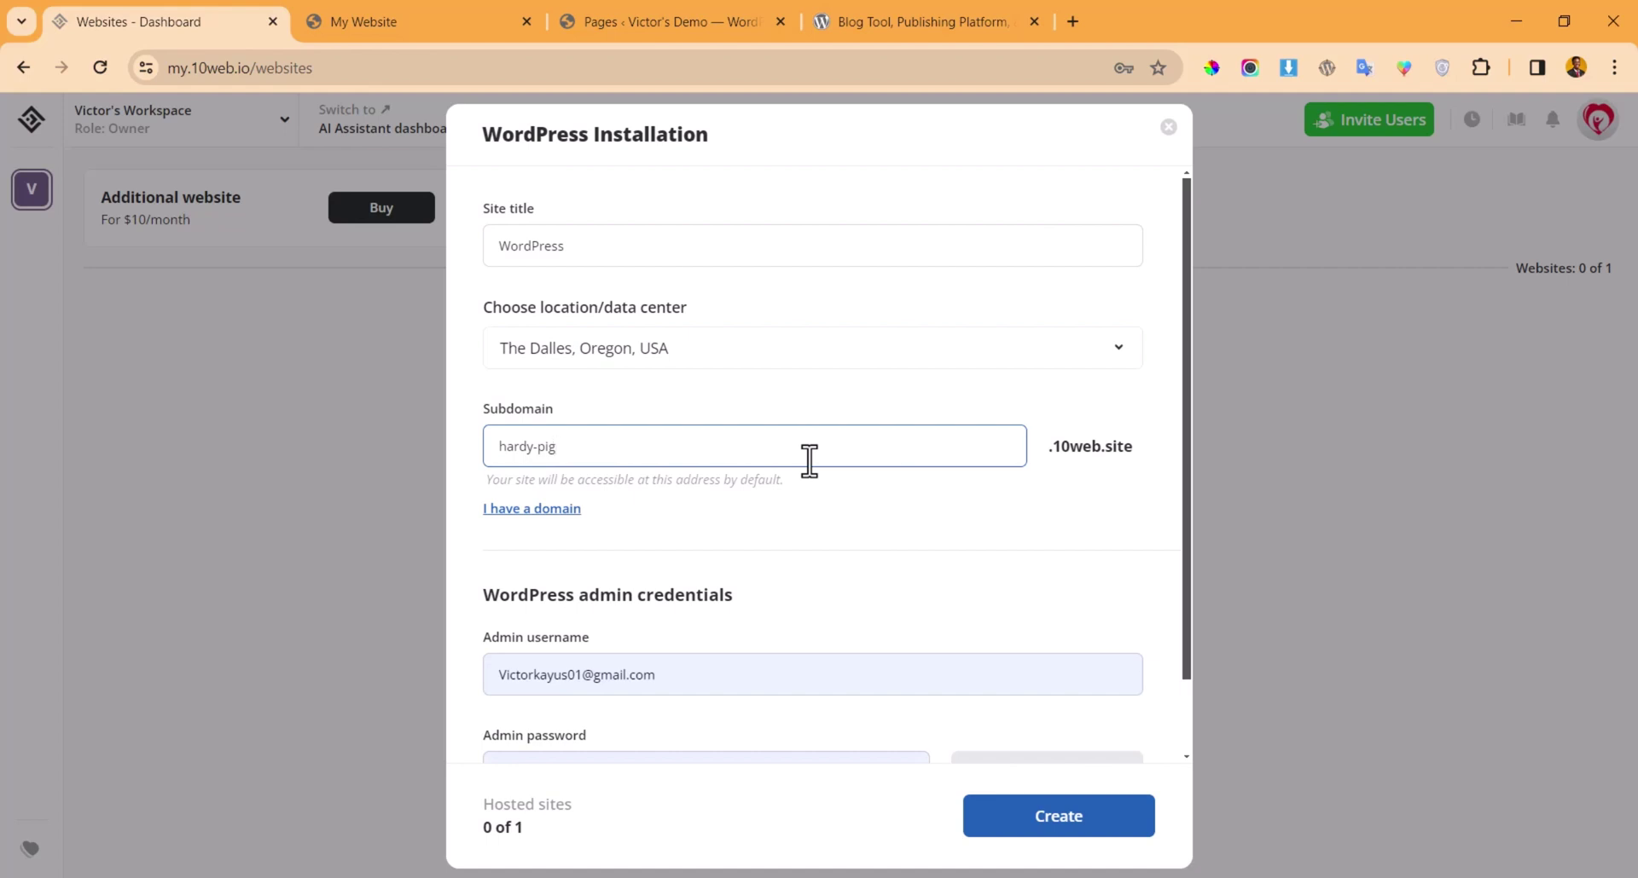
{"action": "scroll", "coordinate": [793, 486], "scroll_direction": "down", "scroll_amount": 1}
{"action": "scroll", "coordinate": [778, 512], "scroll_direction": "up", "scroll_amount": 1}
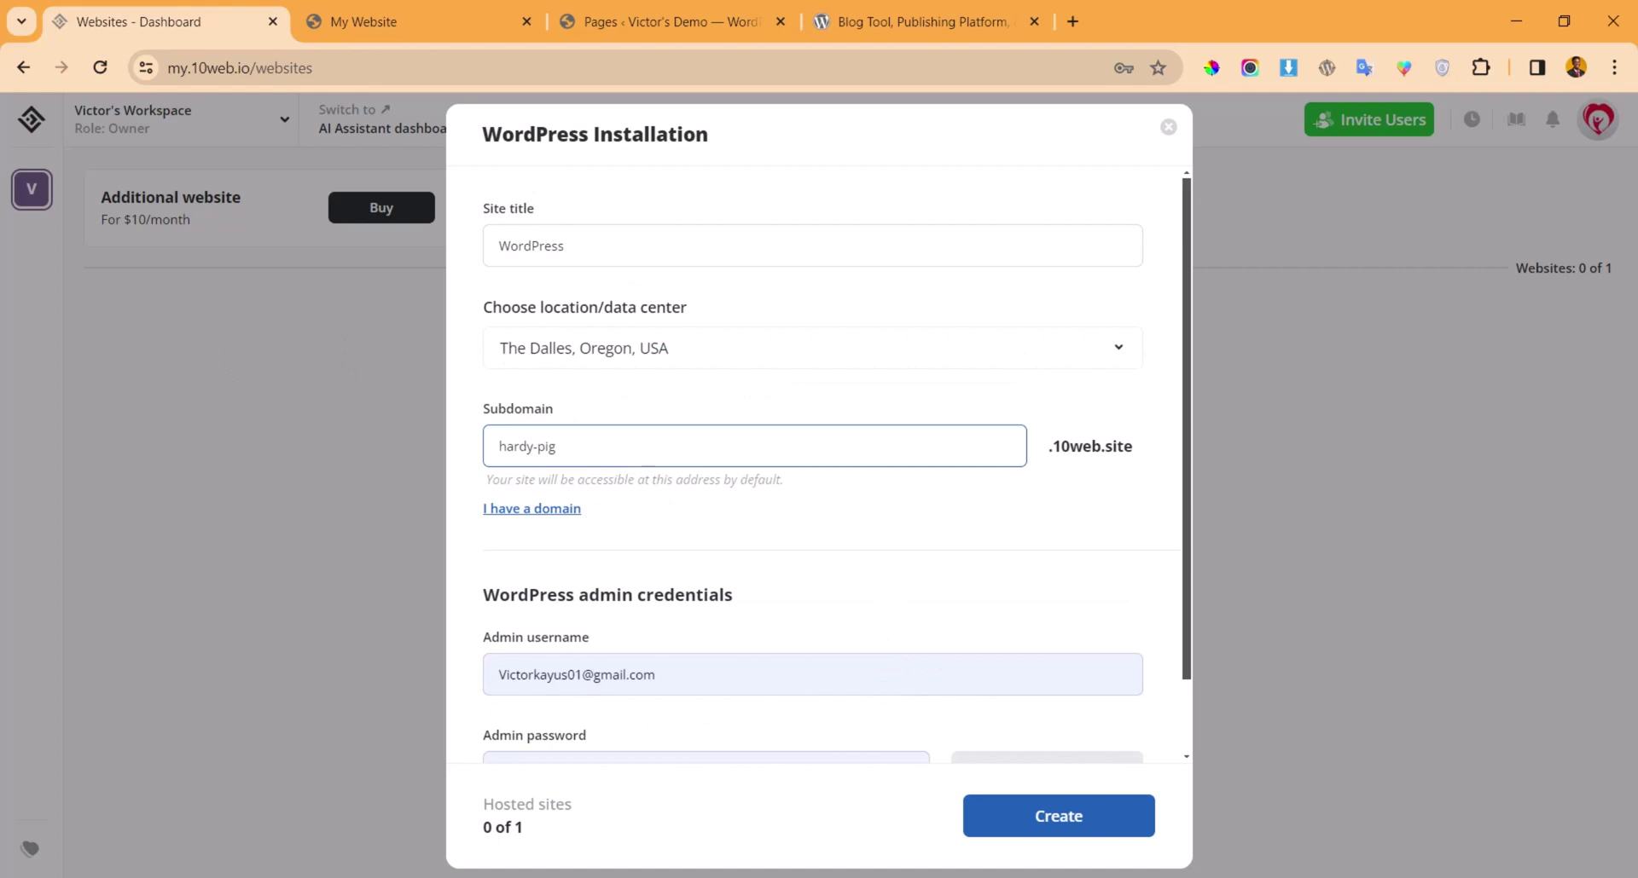
{"action": "left_click", "coordinate": [1061, 817]}
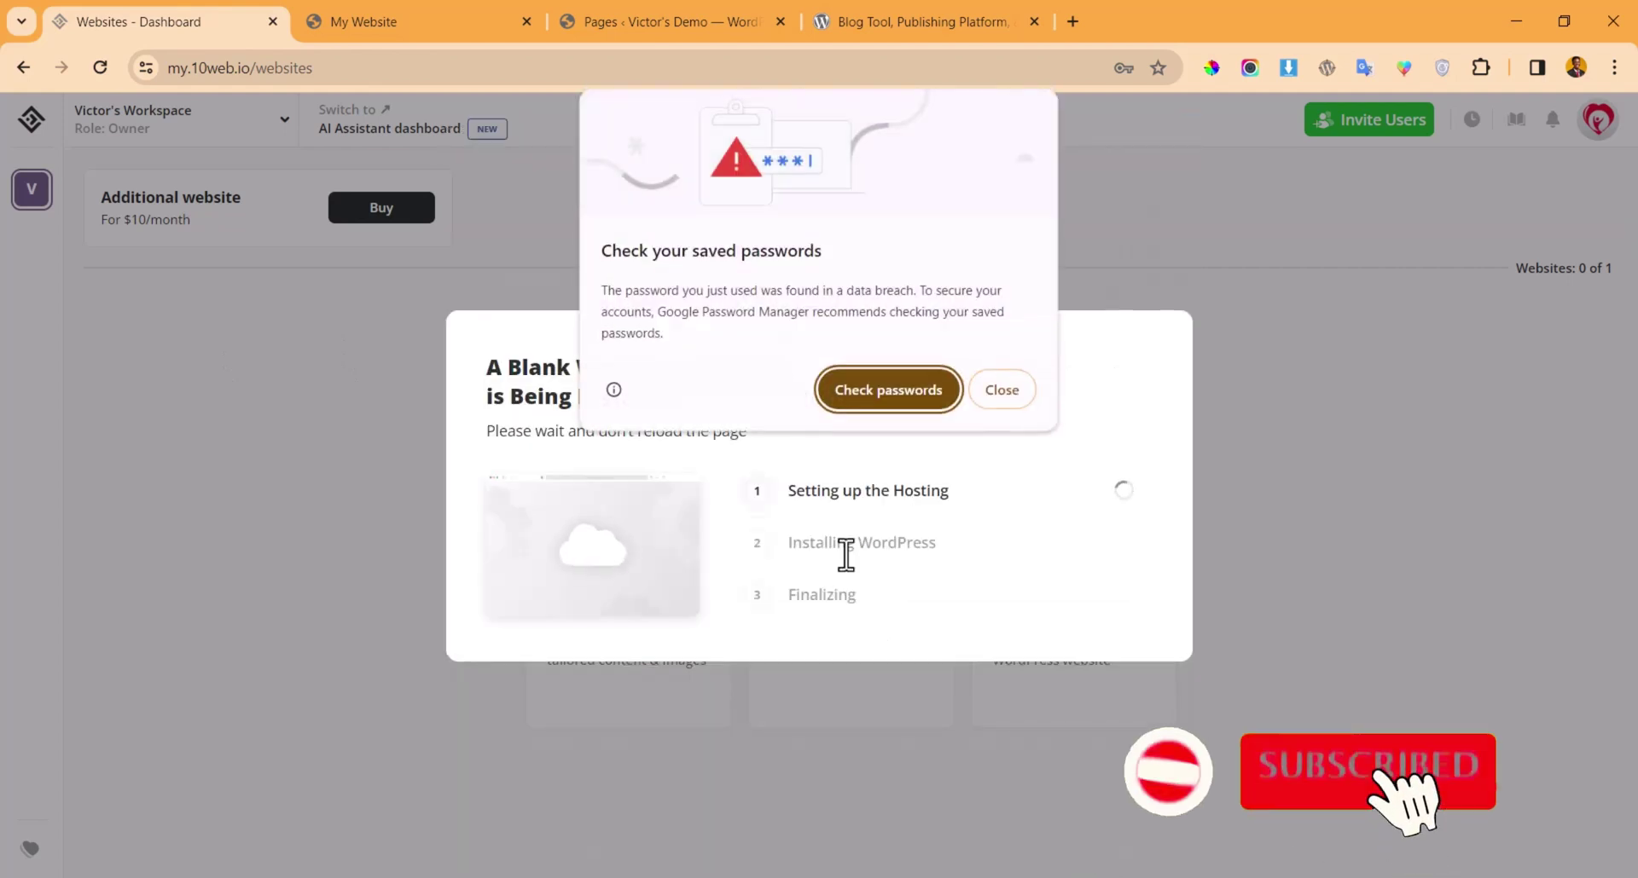
{"action": "left_click", "coordinate": [1002, 389]}
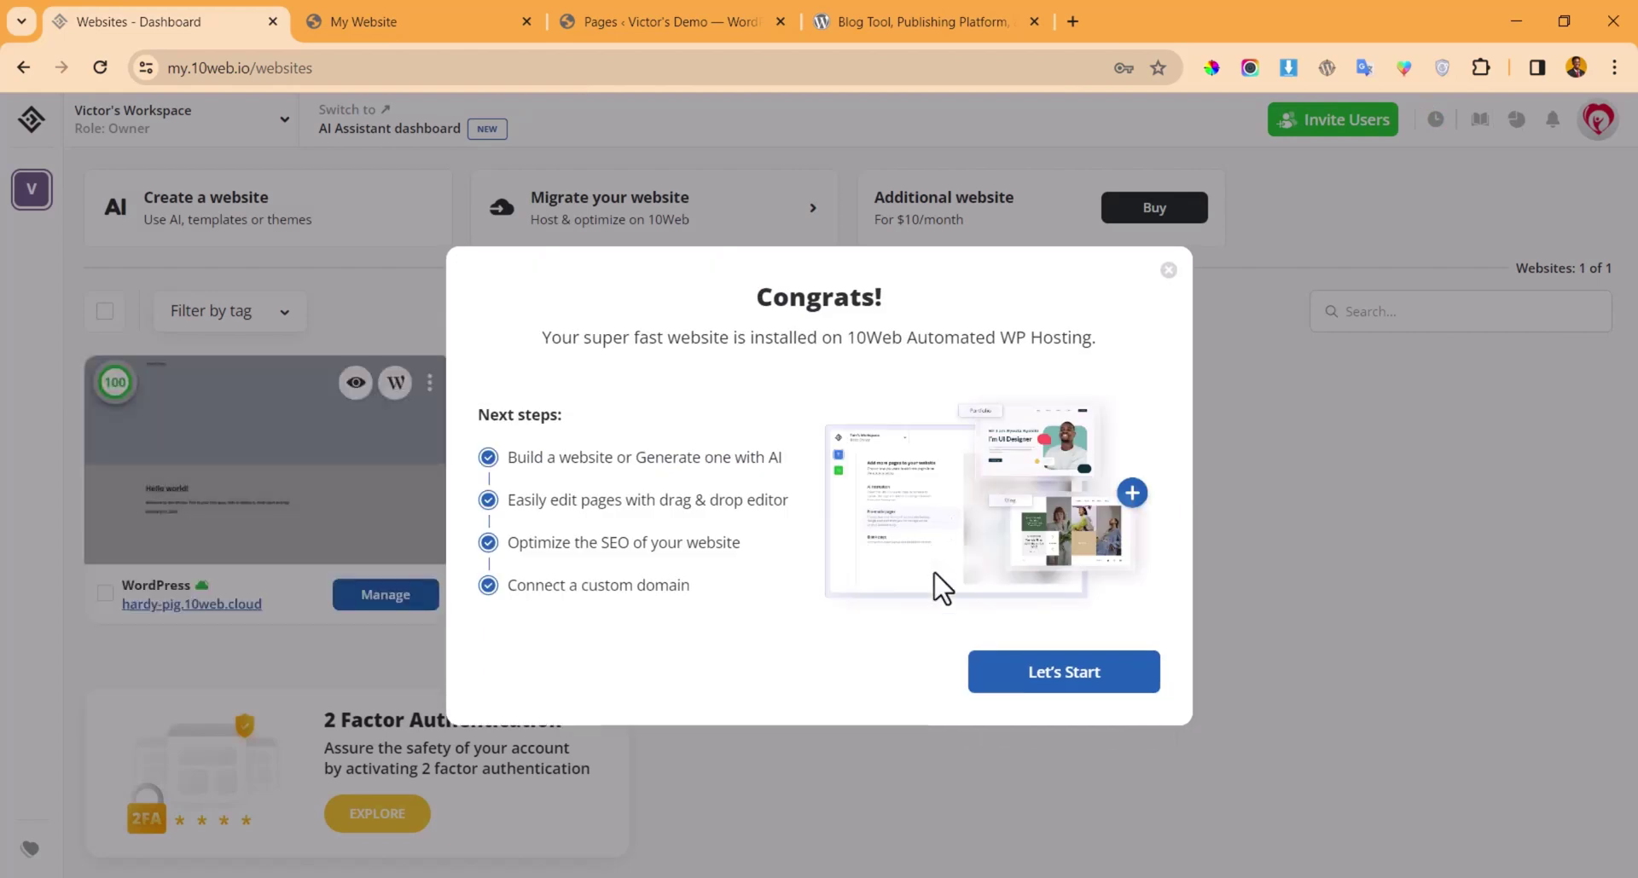
- Have AI Builder recreate a page titled Home from the wordpress.org URL
{"action": "left_click", "coordinate": [1091, 683]}
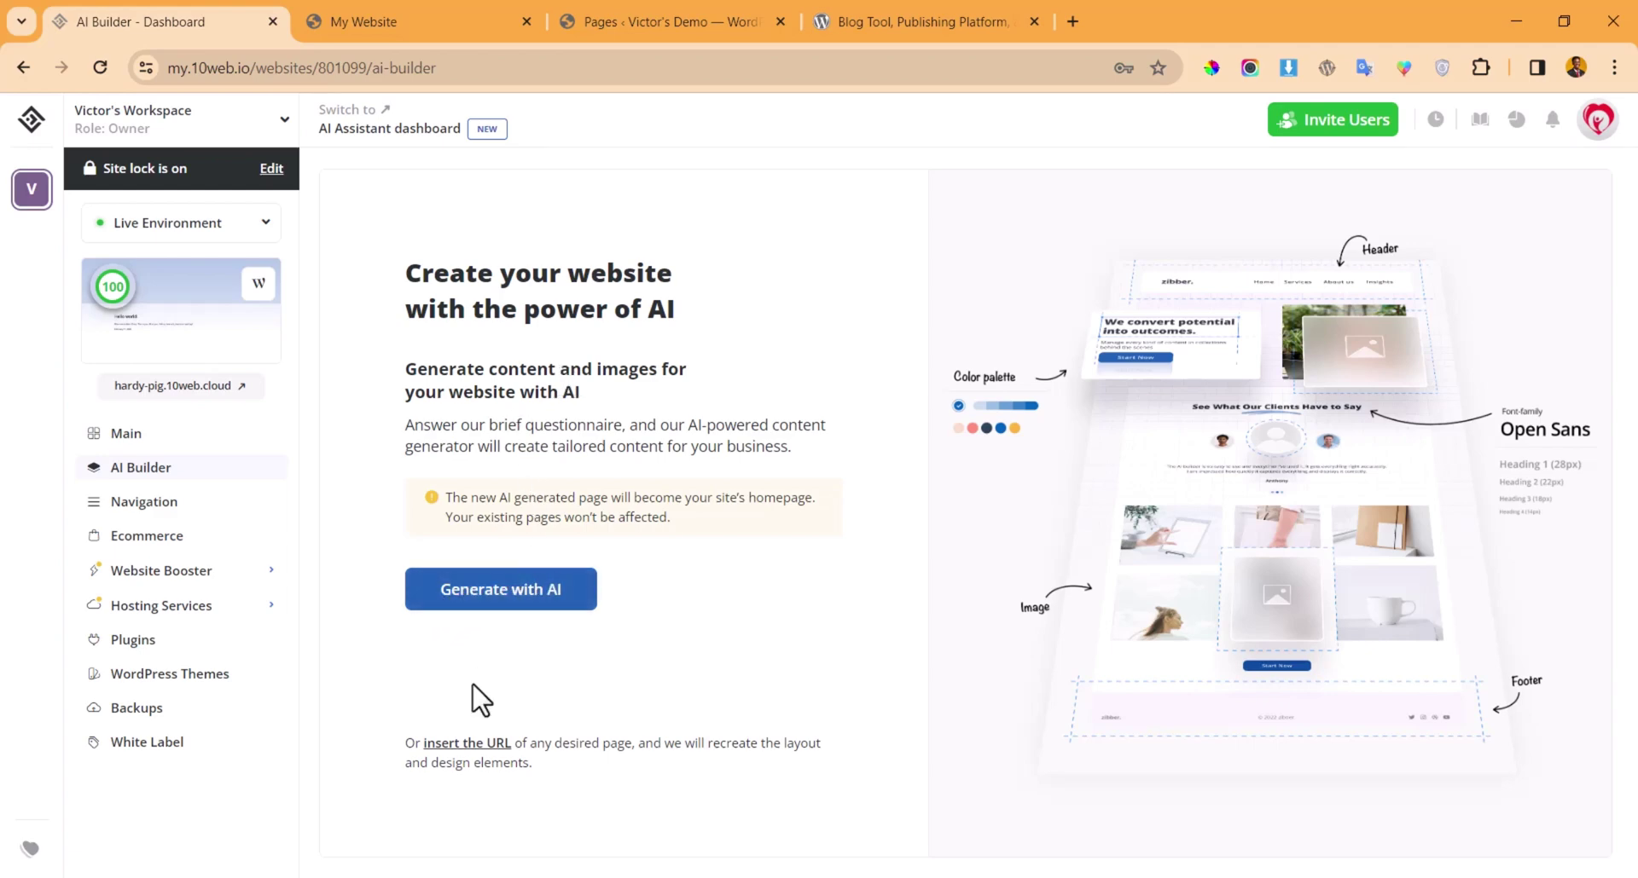
{"action": "left_click", "coordinate": [472, 743]}
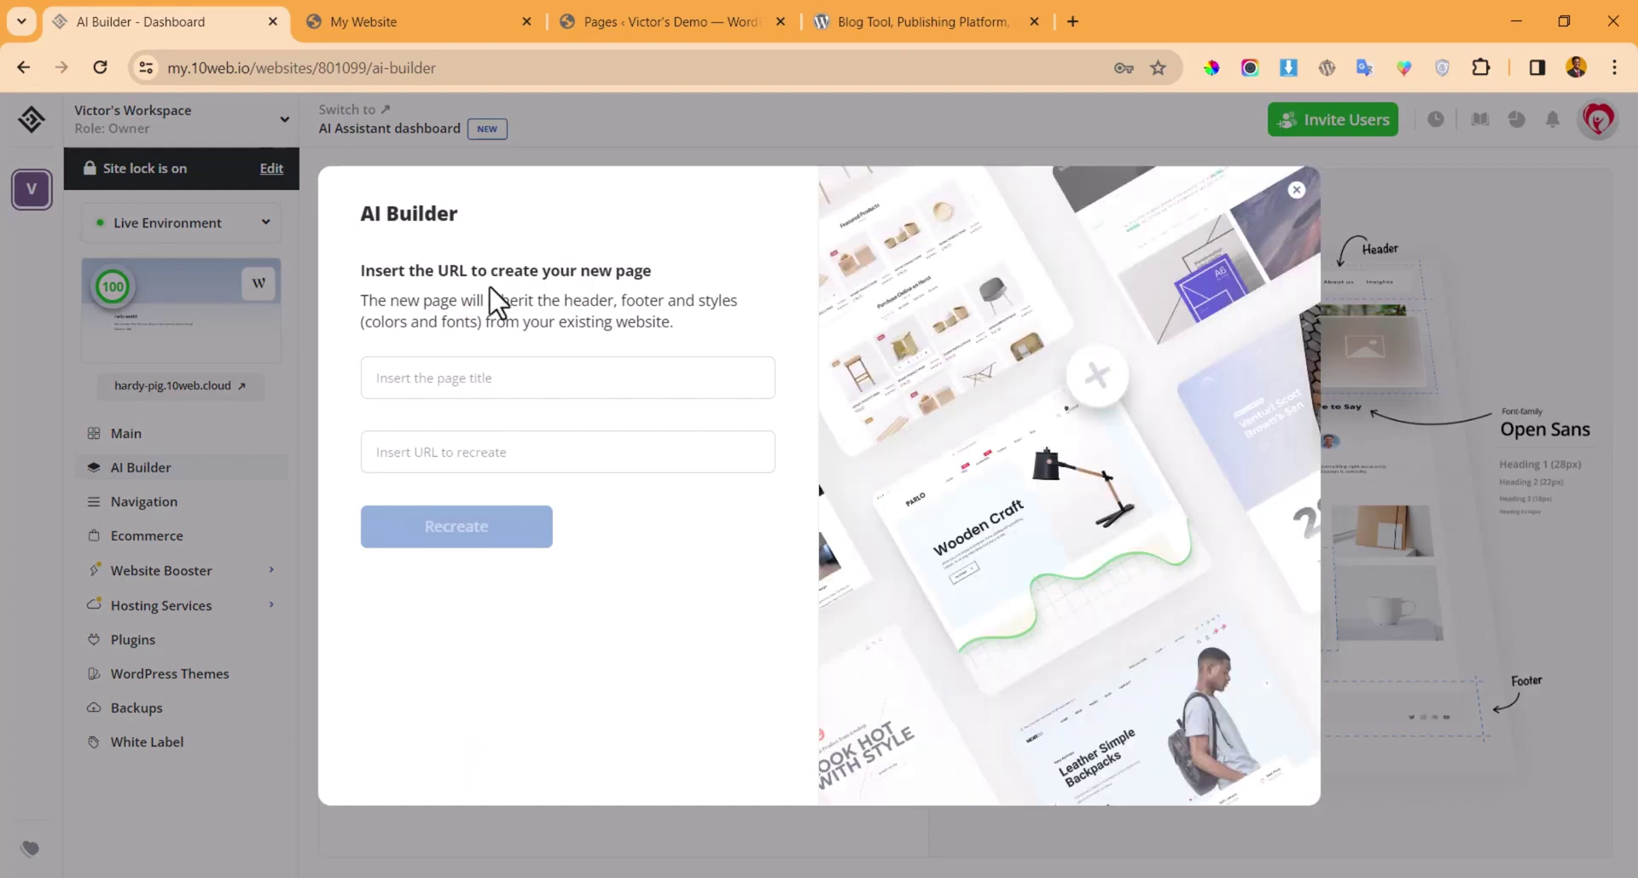
{"action": "left_click", "coordinate": [509, 376]}
{"action": "type", "text": "W"}
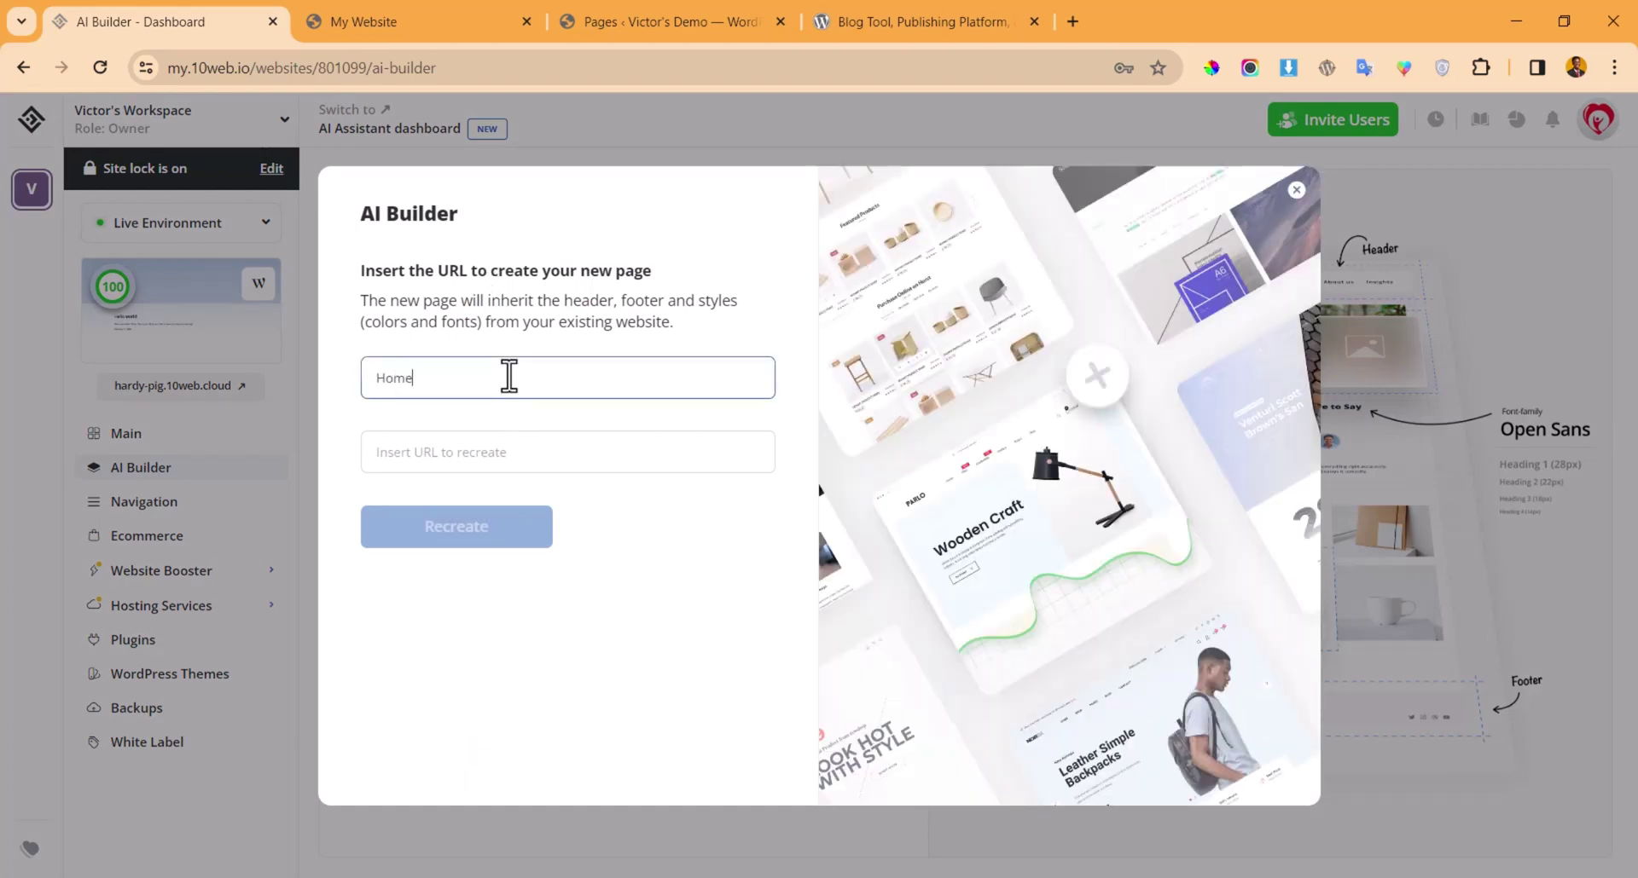
{"action": "left_click", "coordinate": [980, 17]}
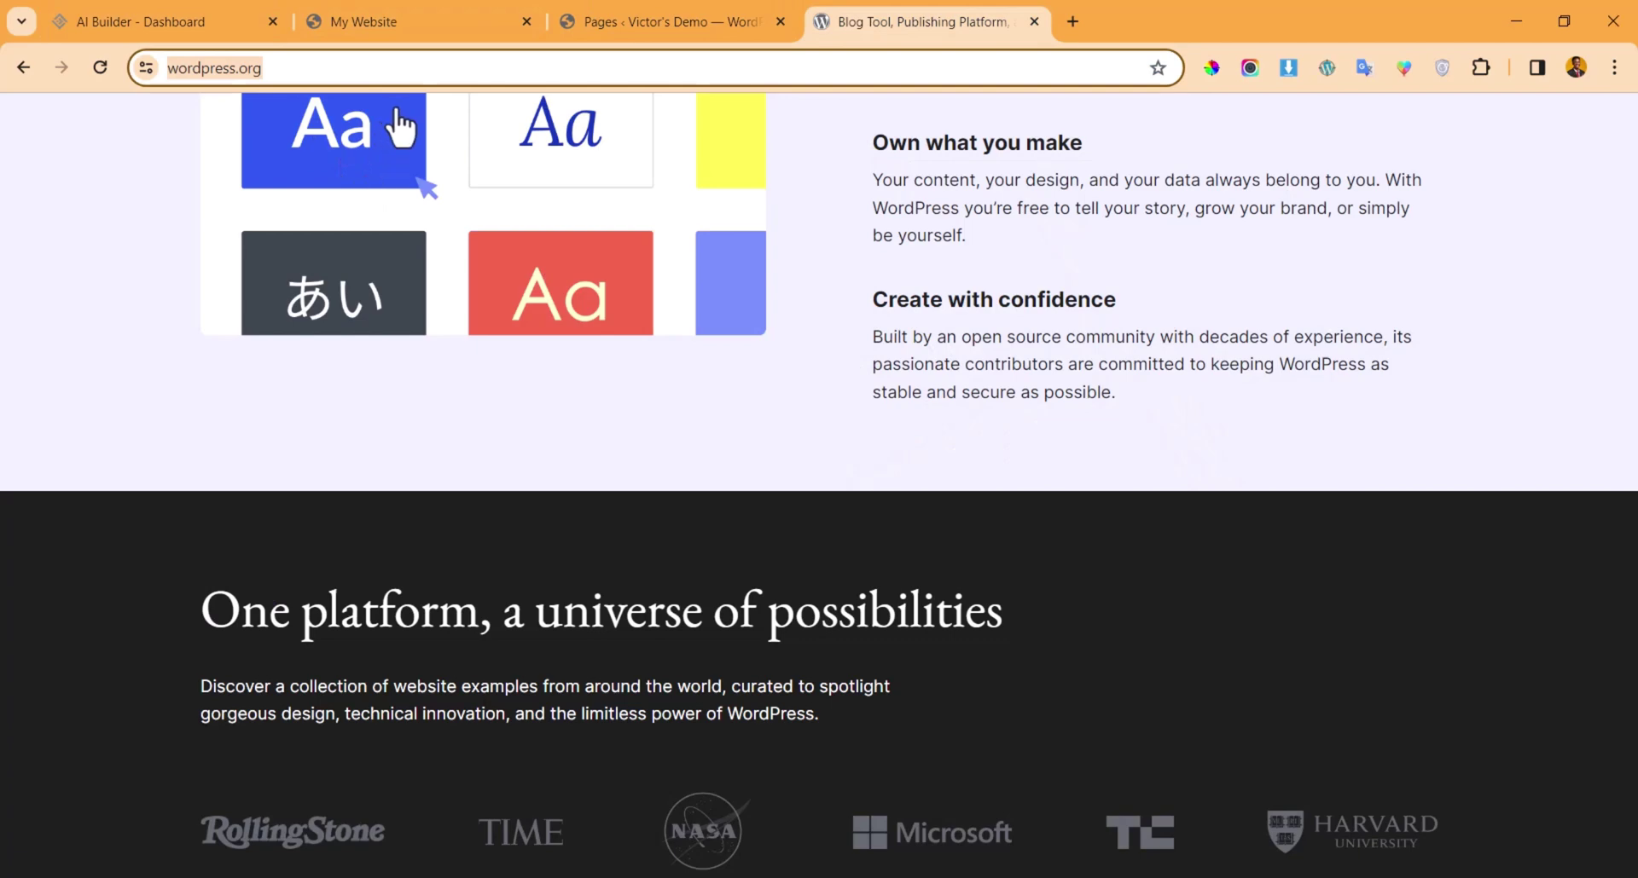
{"action": "left_click", "coordinate": [128, 17]}
{"action": "left_click", "coordinate": [388, 455]}
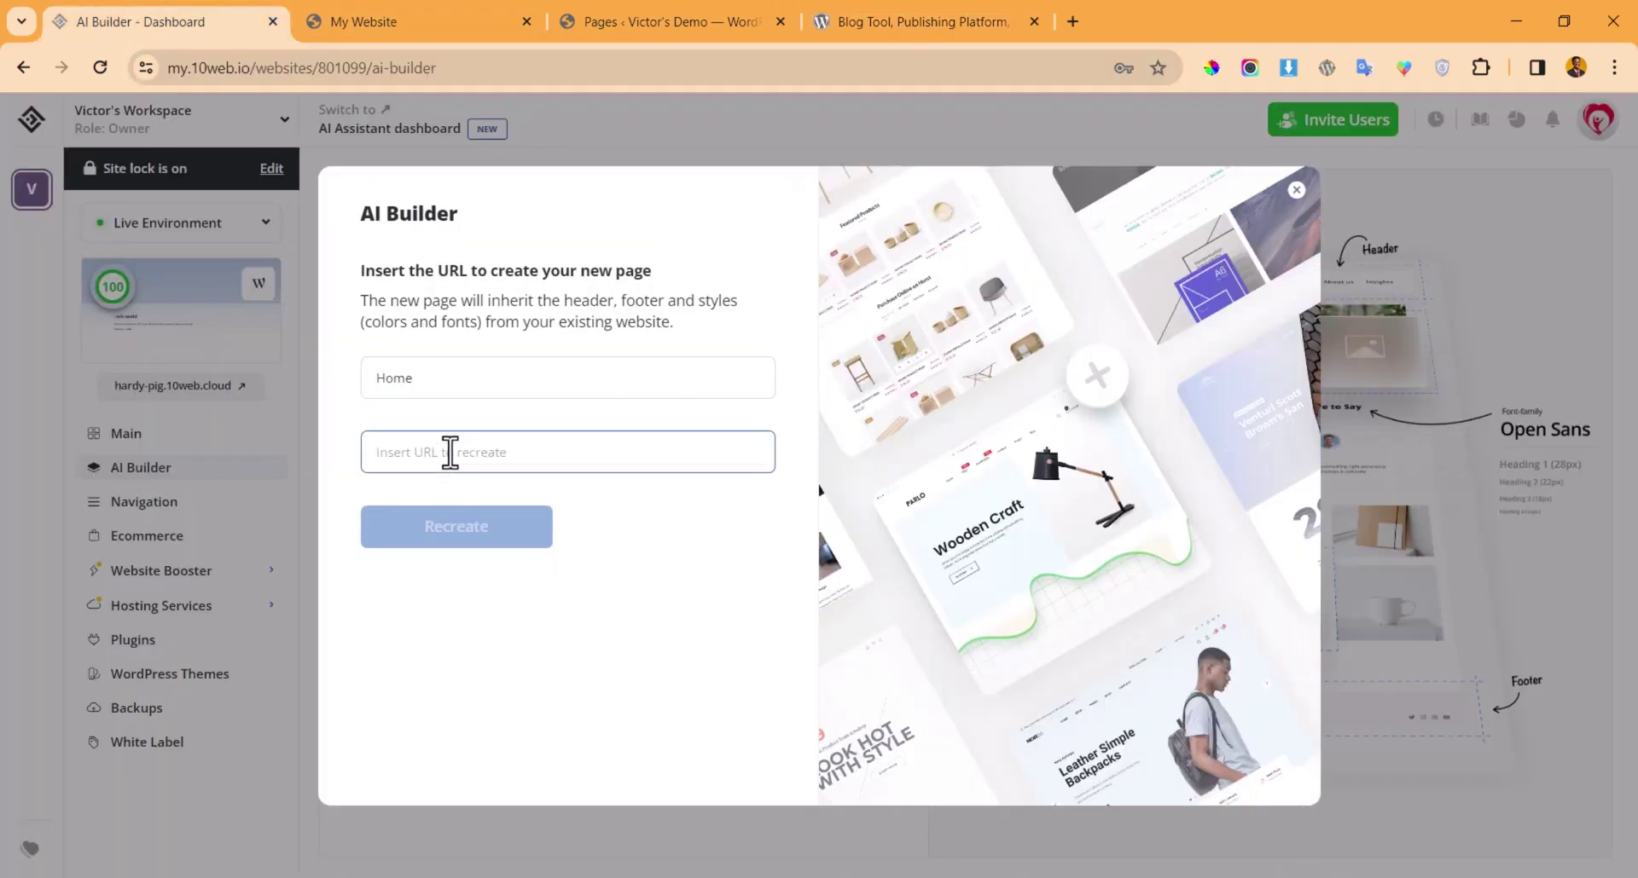
{"action": "left_click", "coordinate": [473, 510]}
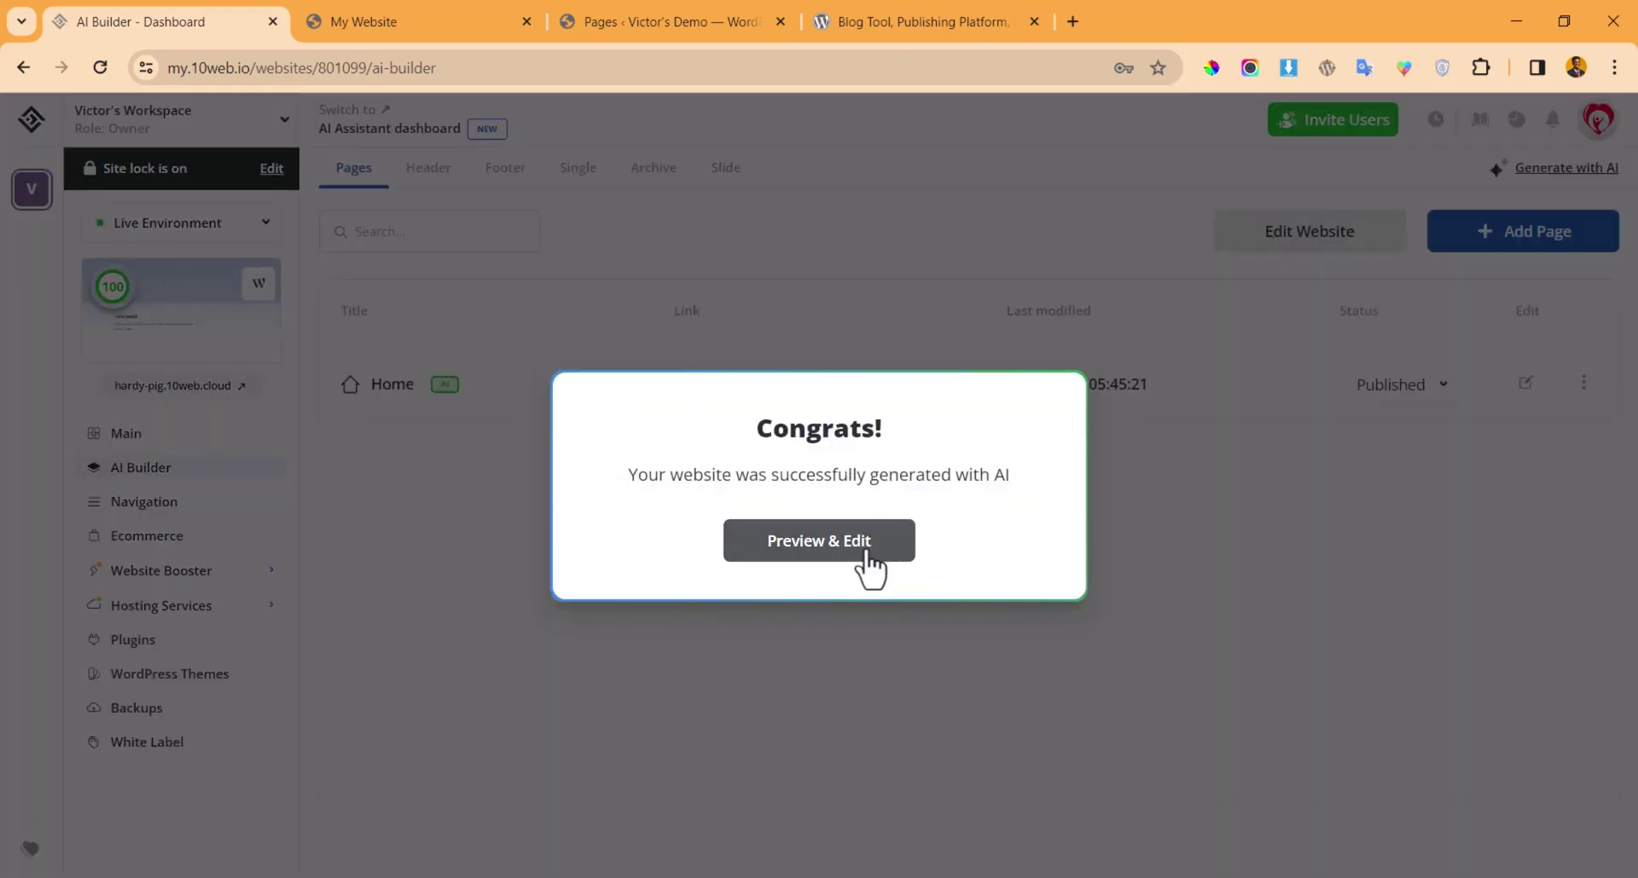
- Open the Home page in Elementor and inspect the State of the Word banner image and text
{"action": "left_click", "coordinate": [819, 546]}
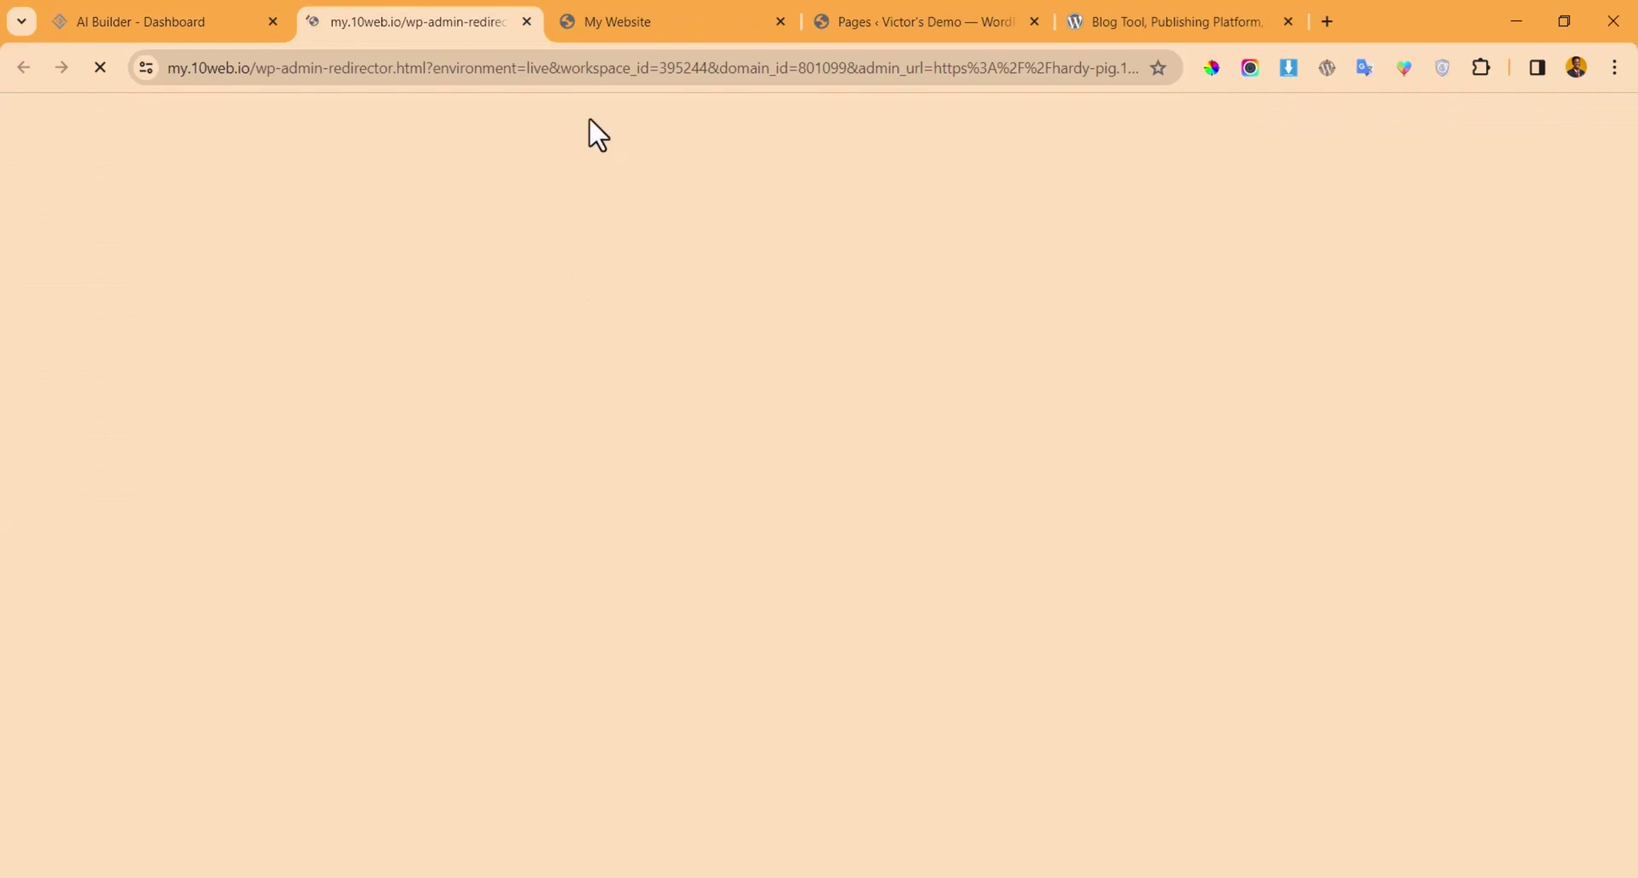
{"action": "left_click", "coordinate": [135, 21]}
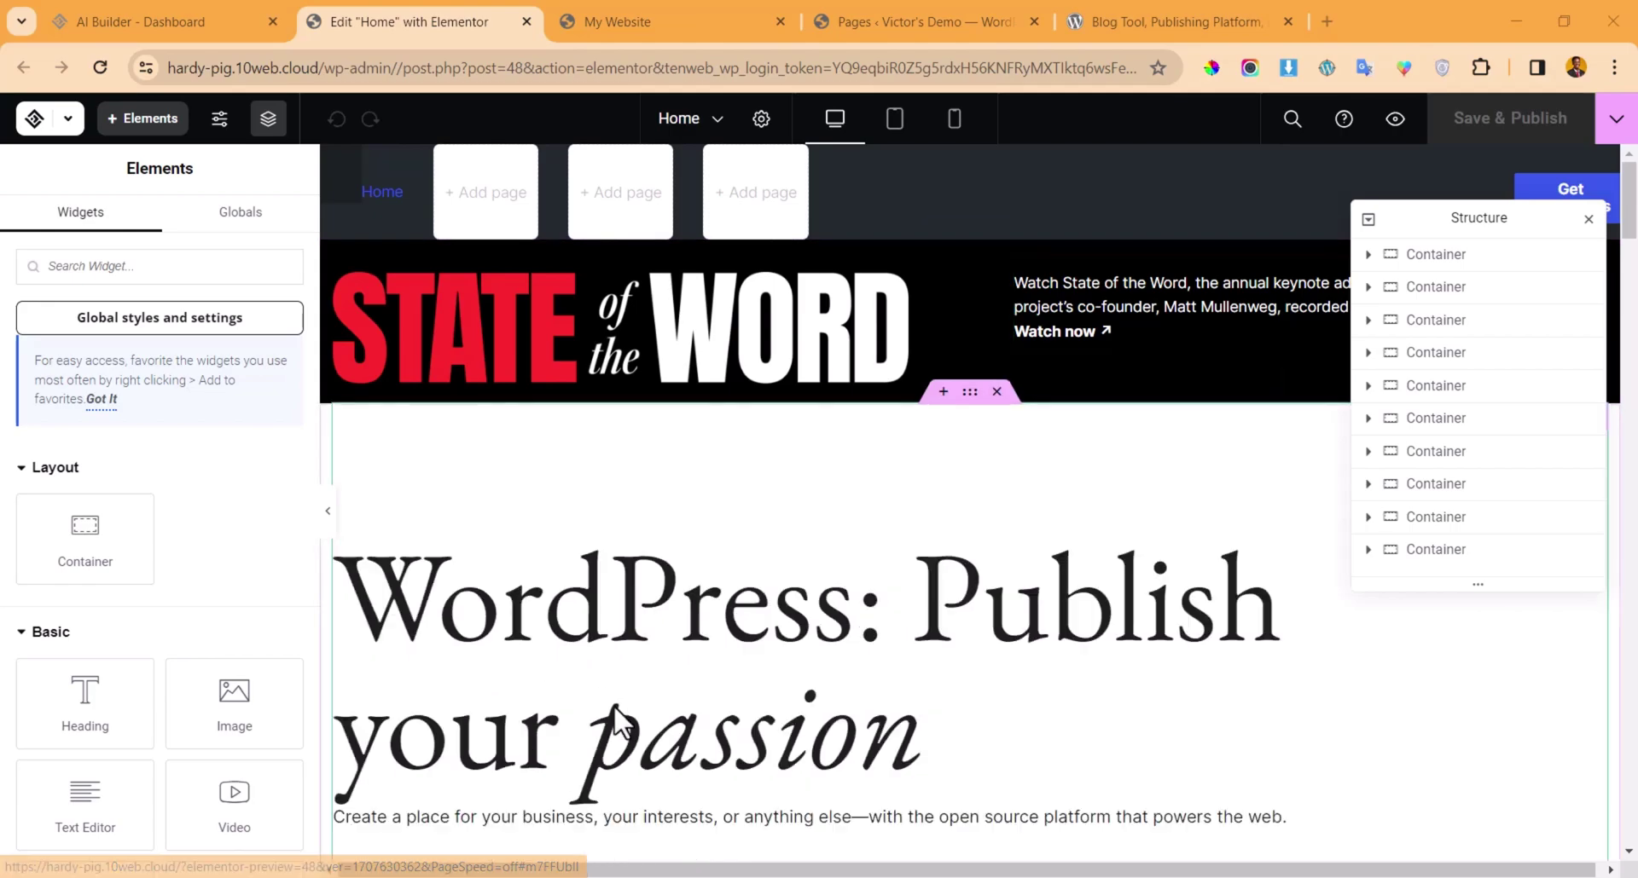
{"action": "scroll", "coordinate": [724, 567], "scroll_direction": "down", "scroll_amount": 20}
{"action": "scroll", "coordinate": [735, 662], "scroll_direction": "down", "scroll_amount": 20}
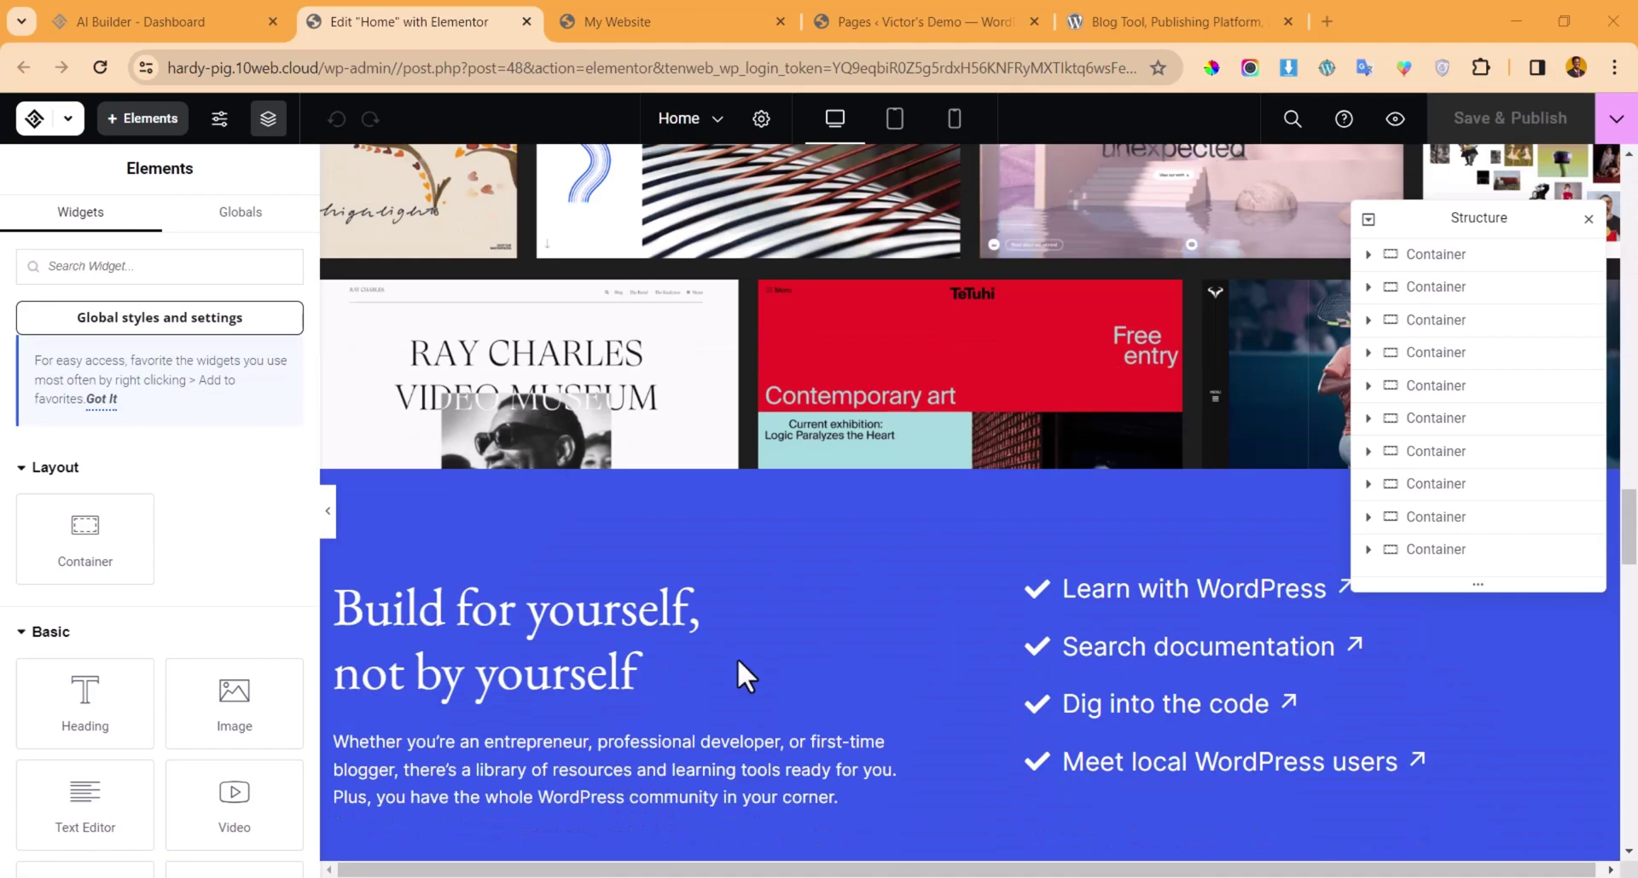
{"action": "scroll", "coordinate": [895, 490], "scroll_direction": "up", "scroll_amount": 20}
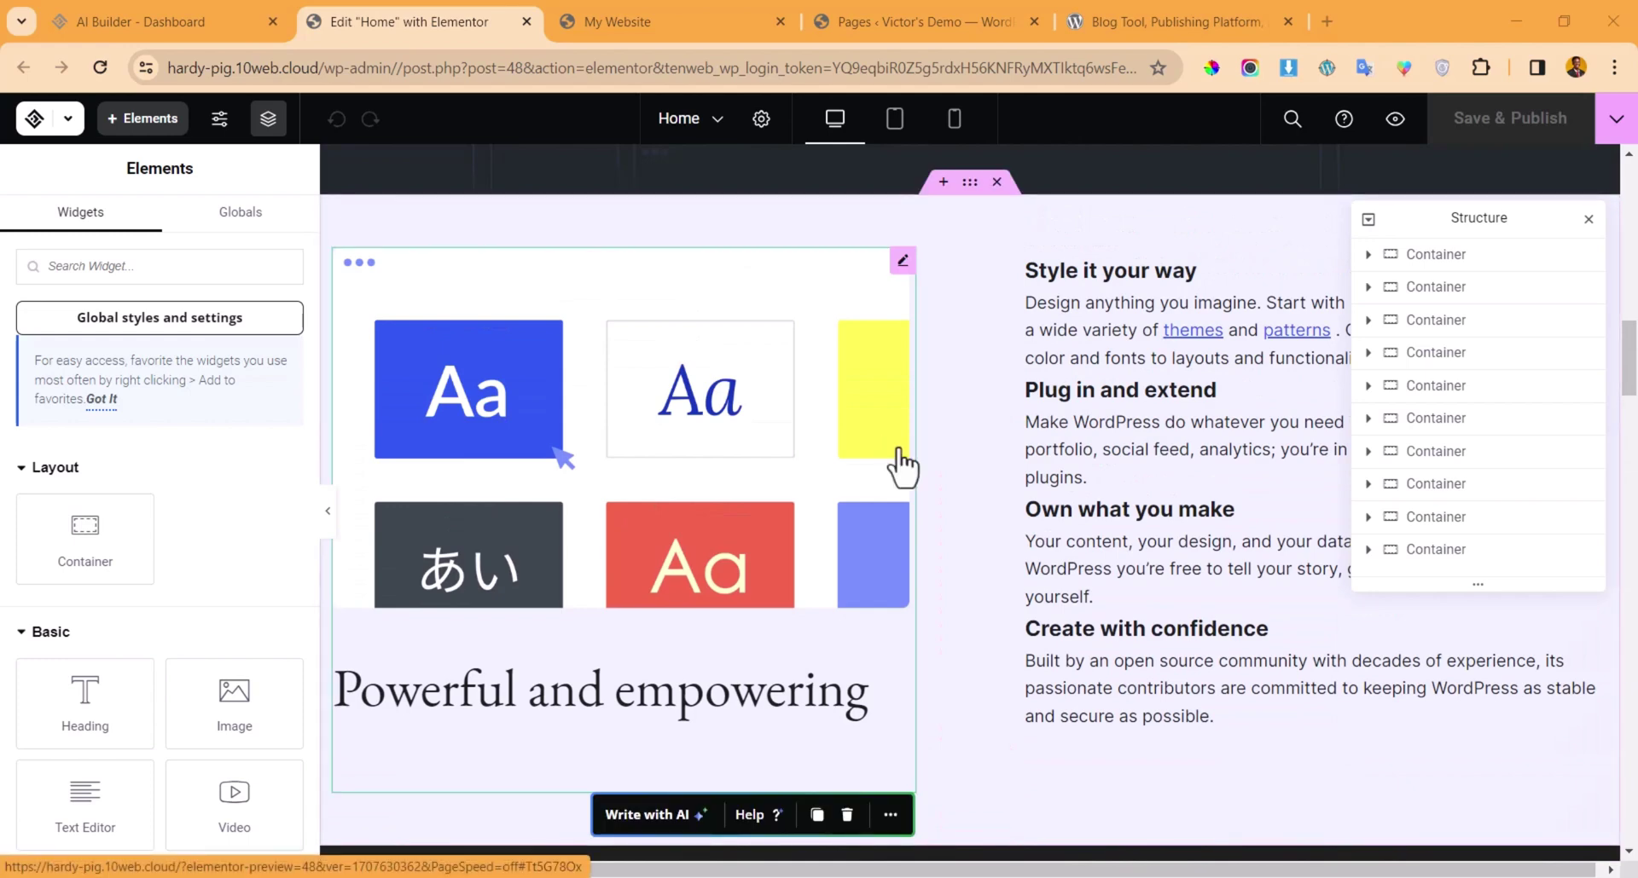
{"action": "scroll", "coordinate": [902, 465], "scroll_direction": "up", "scroll_amount": 10}
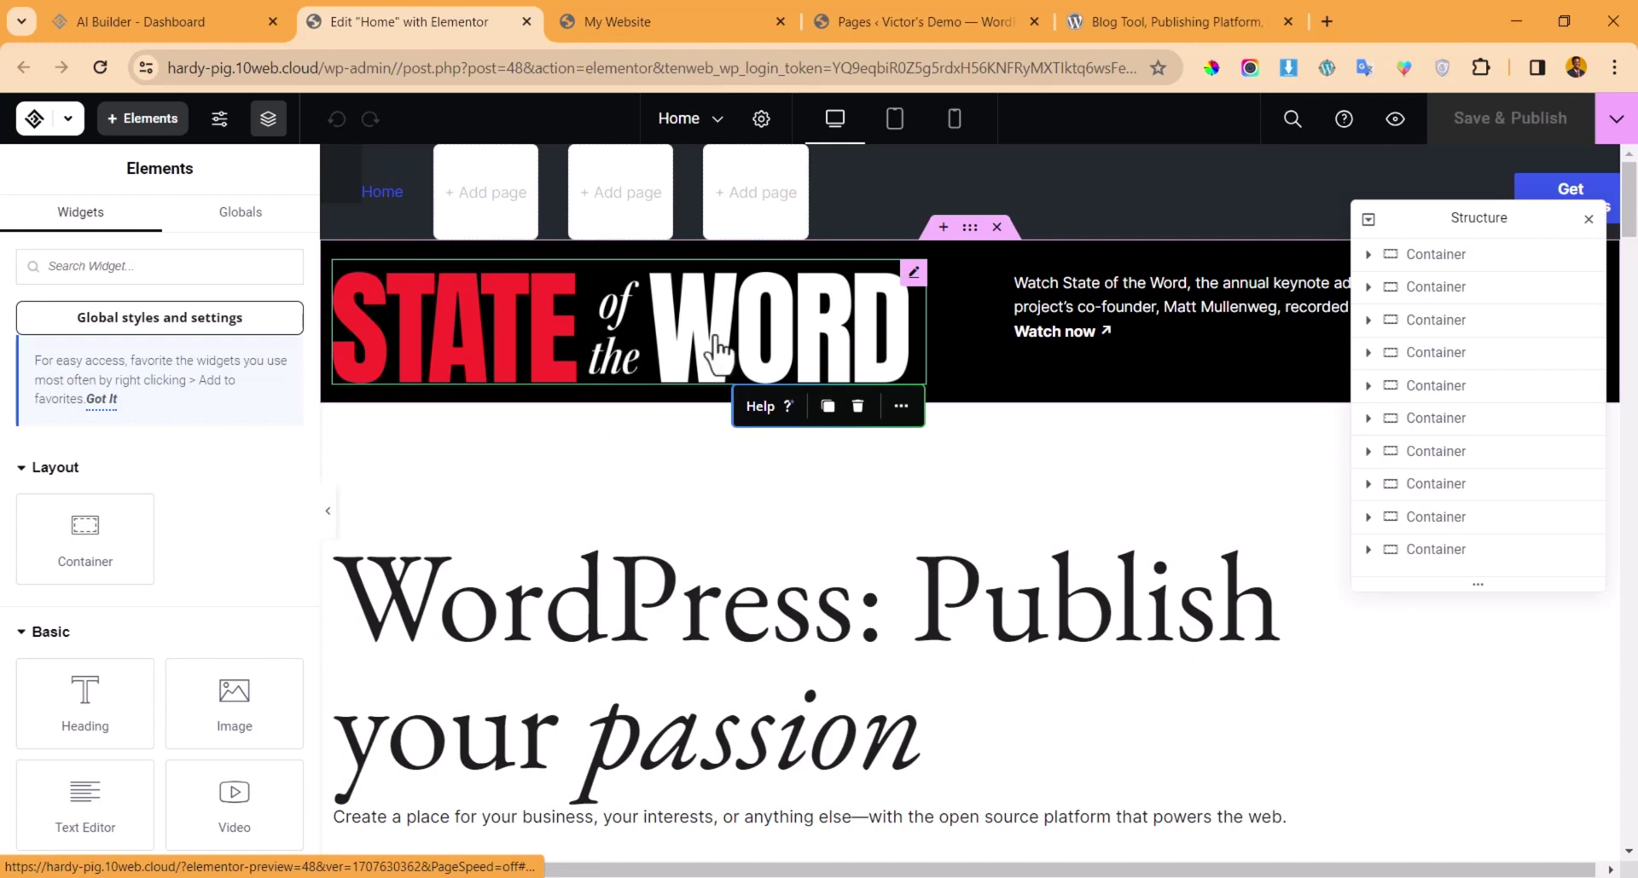
{"action": "left_click", "coordinate": [914, 272]}
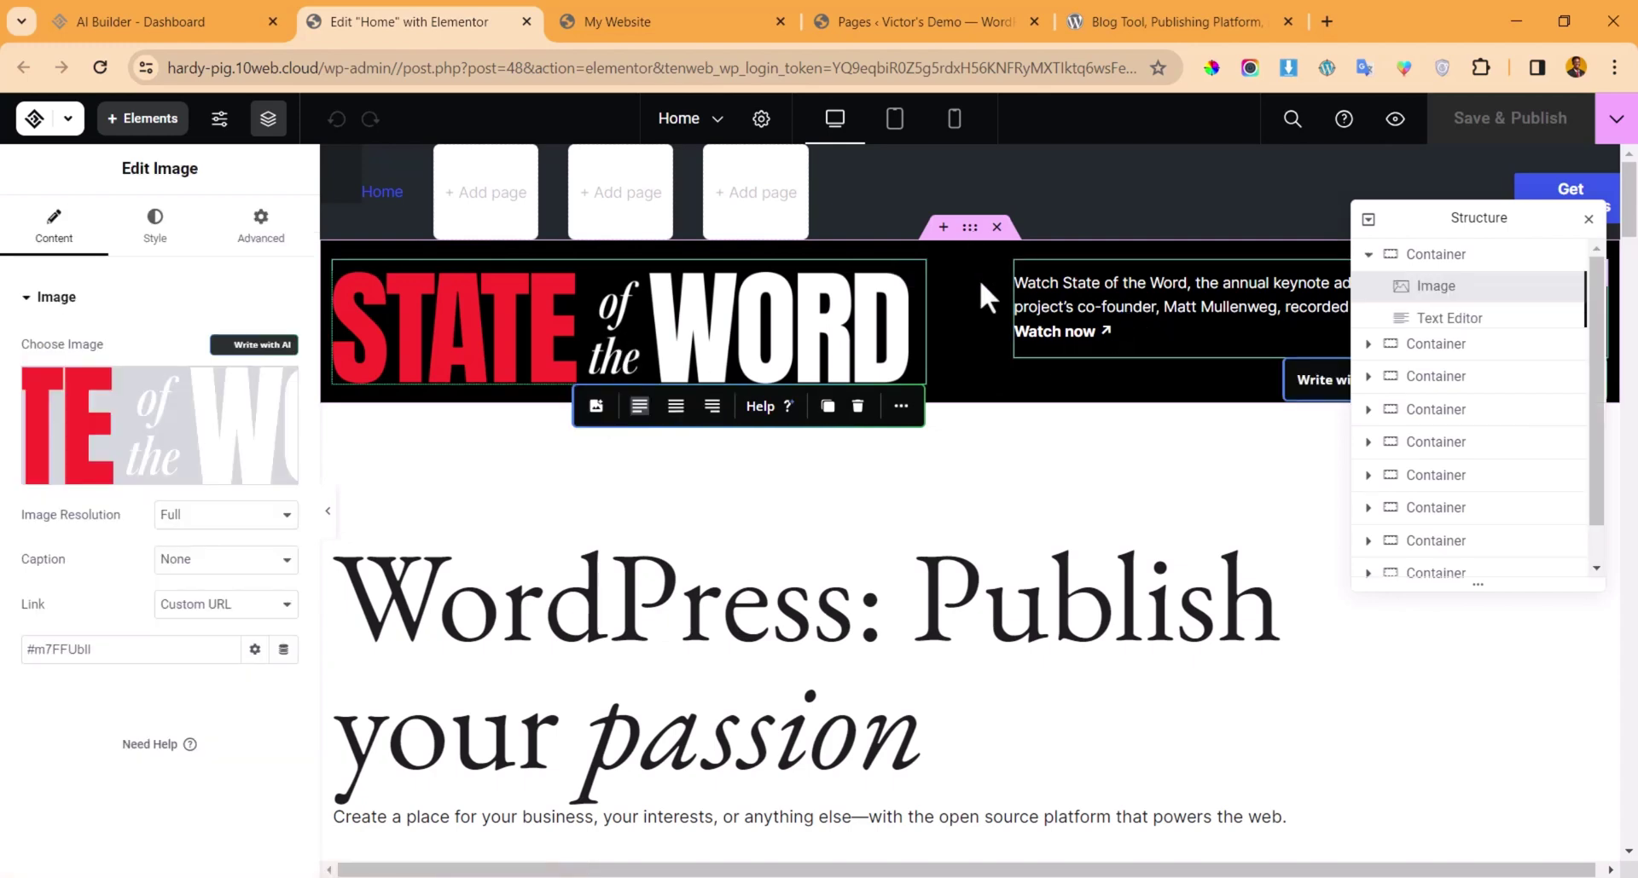
{"action": "left_click", "coordinate": [1036, 321]}
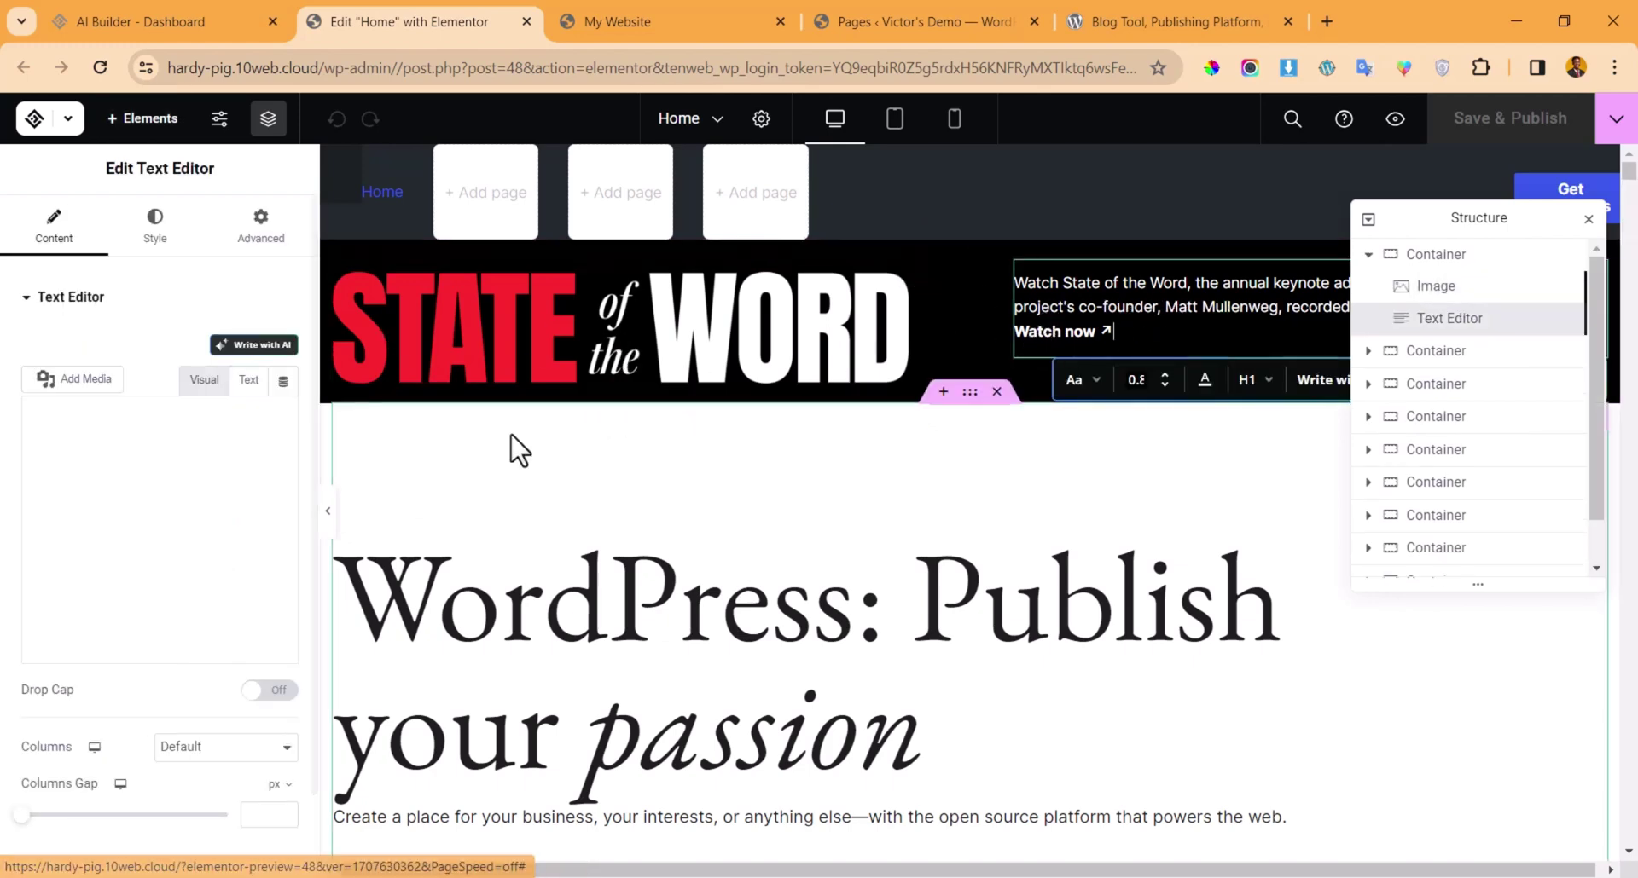
{"action": "scroll", "coordinate": [1009, 461], "scroll_direction": "down", "scroll_amount": 3}
{"action": "scroll", "coordinate": [1009, 460], "scroll_direction": "up", "scroll_amount": 3}
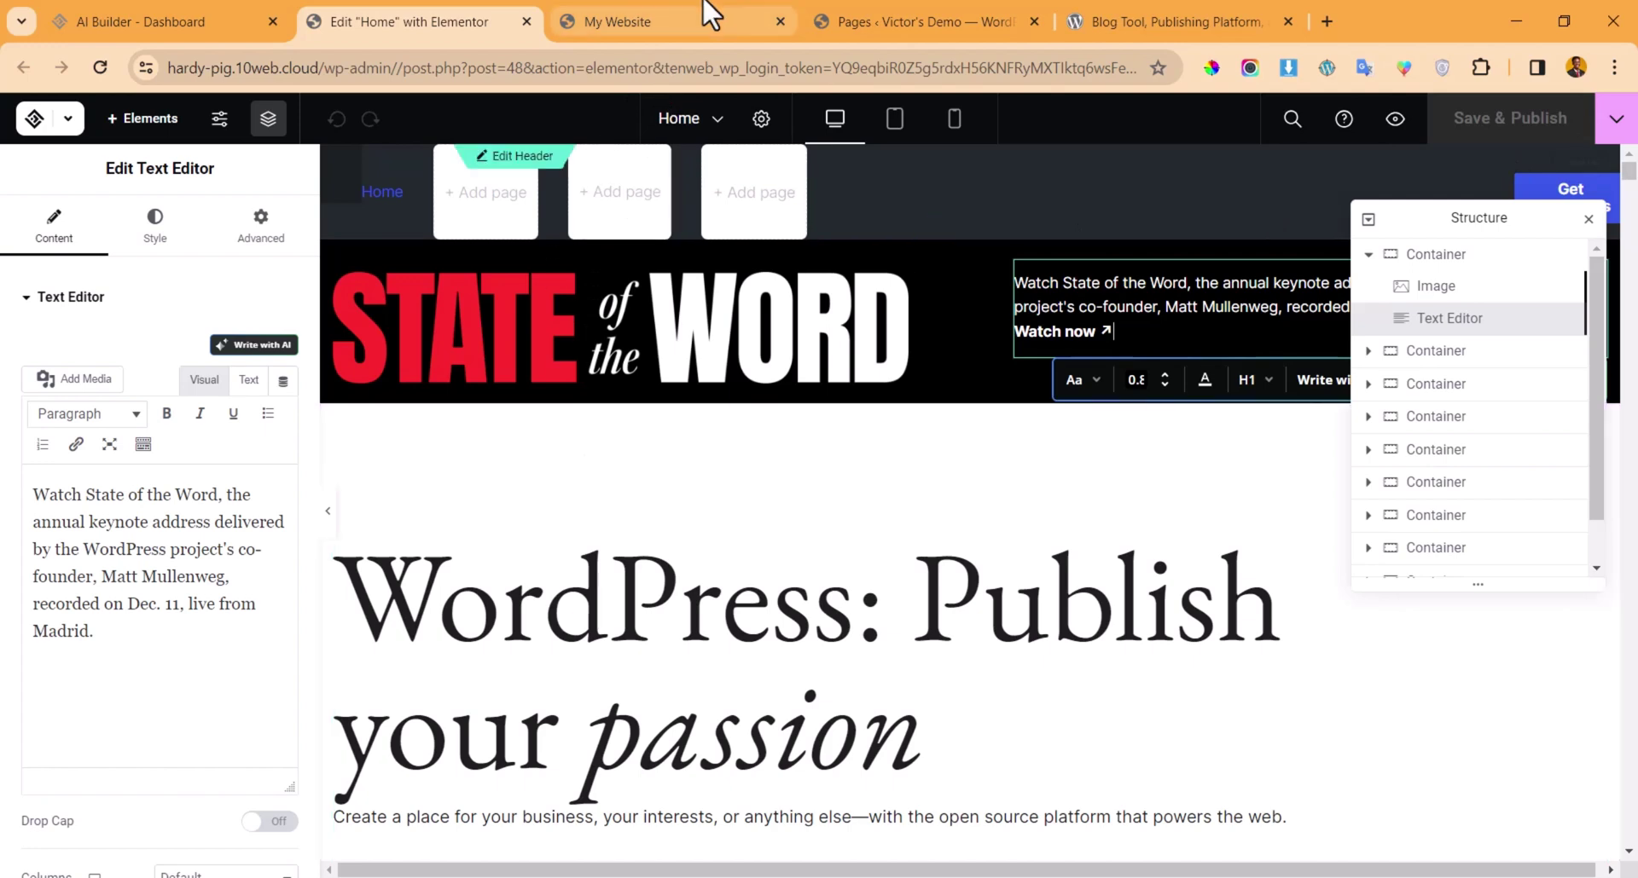
{"action": "key", "text": "ctrl+Tab"}
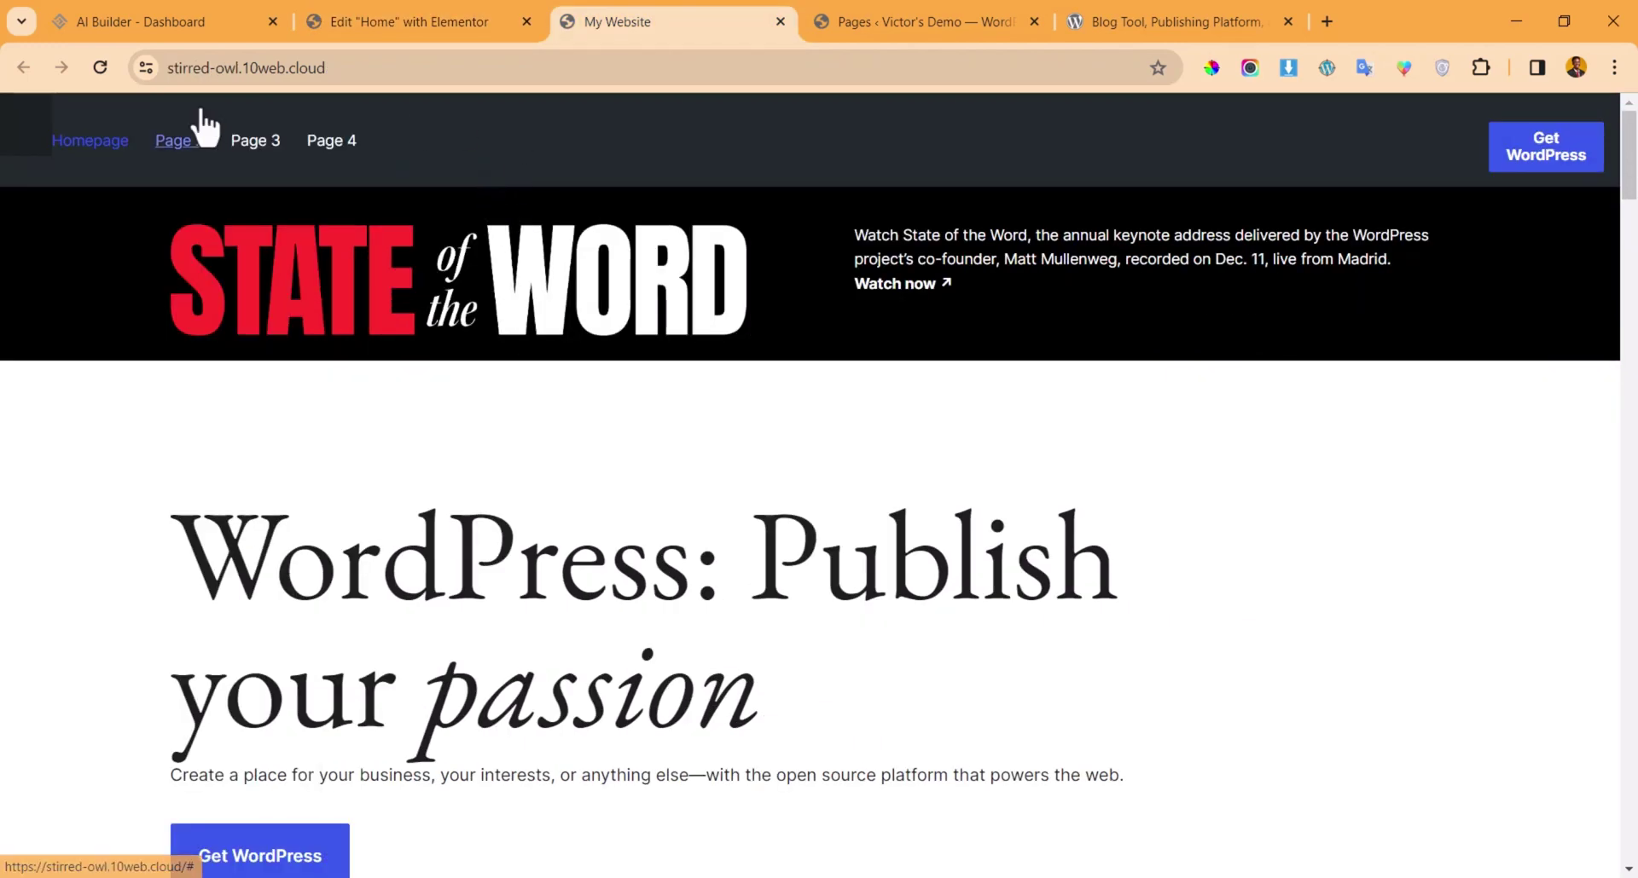
- Add and publish a page titled Test on the other site, then edit it with Elementor
{"action": "left_click", "coordinate": [939, 19]}
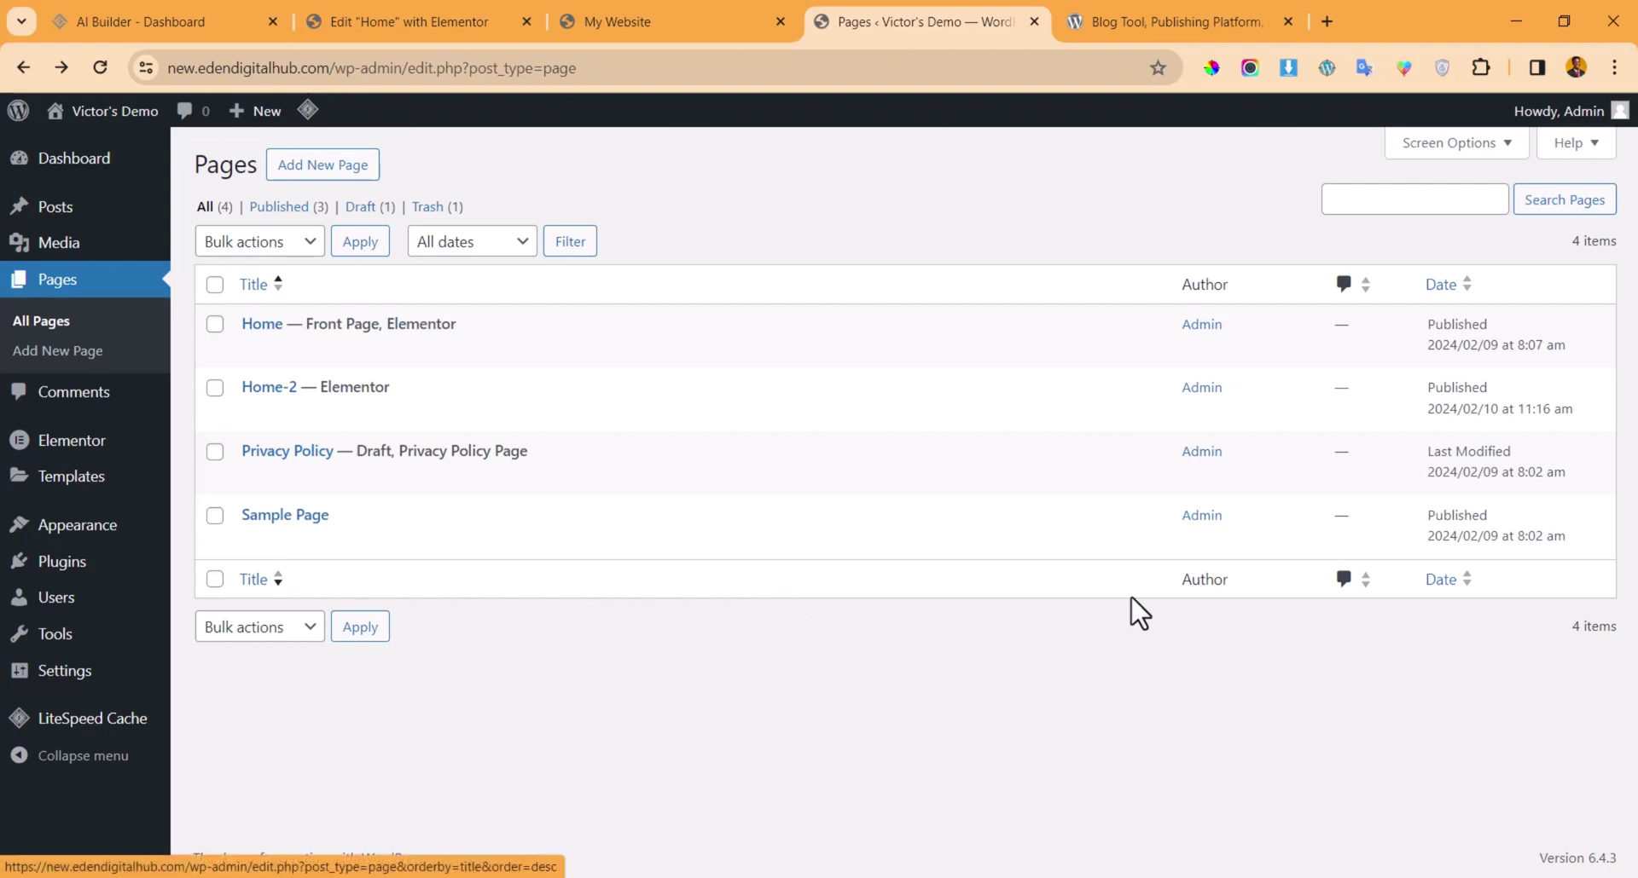
{"action": "left_click", "coordinate": [354, 174]}
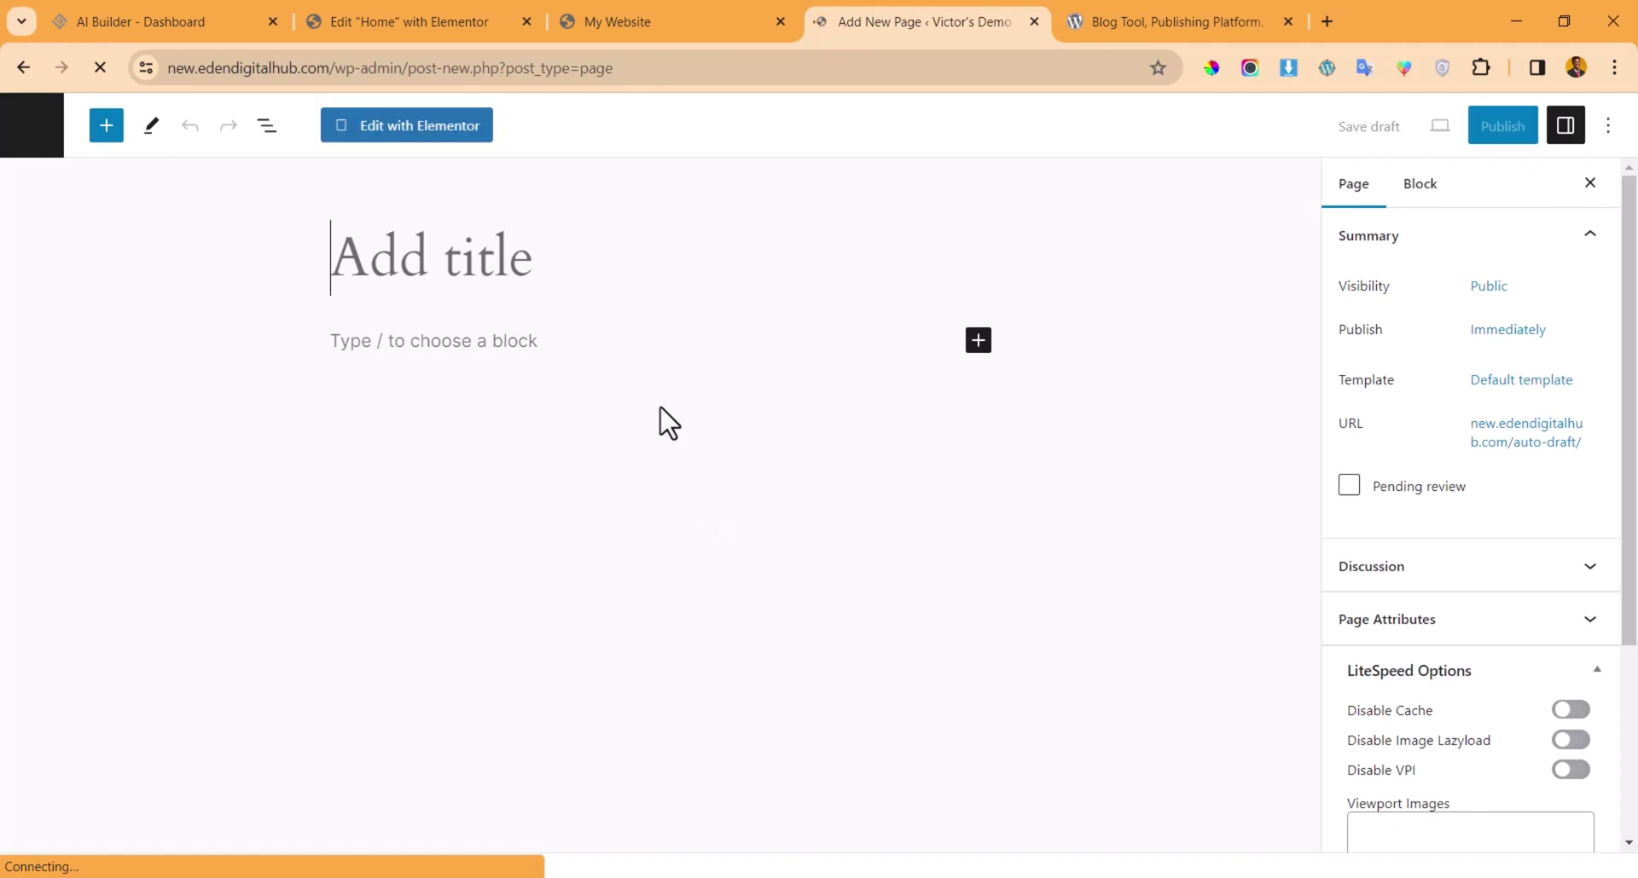
{"action": "type", "text": "Test"}
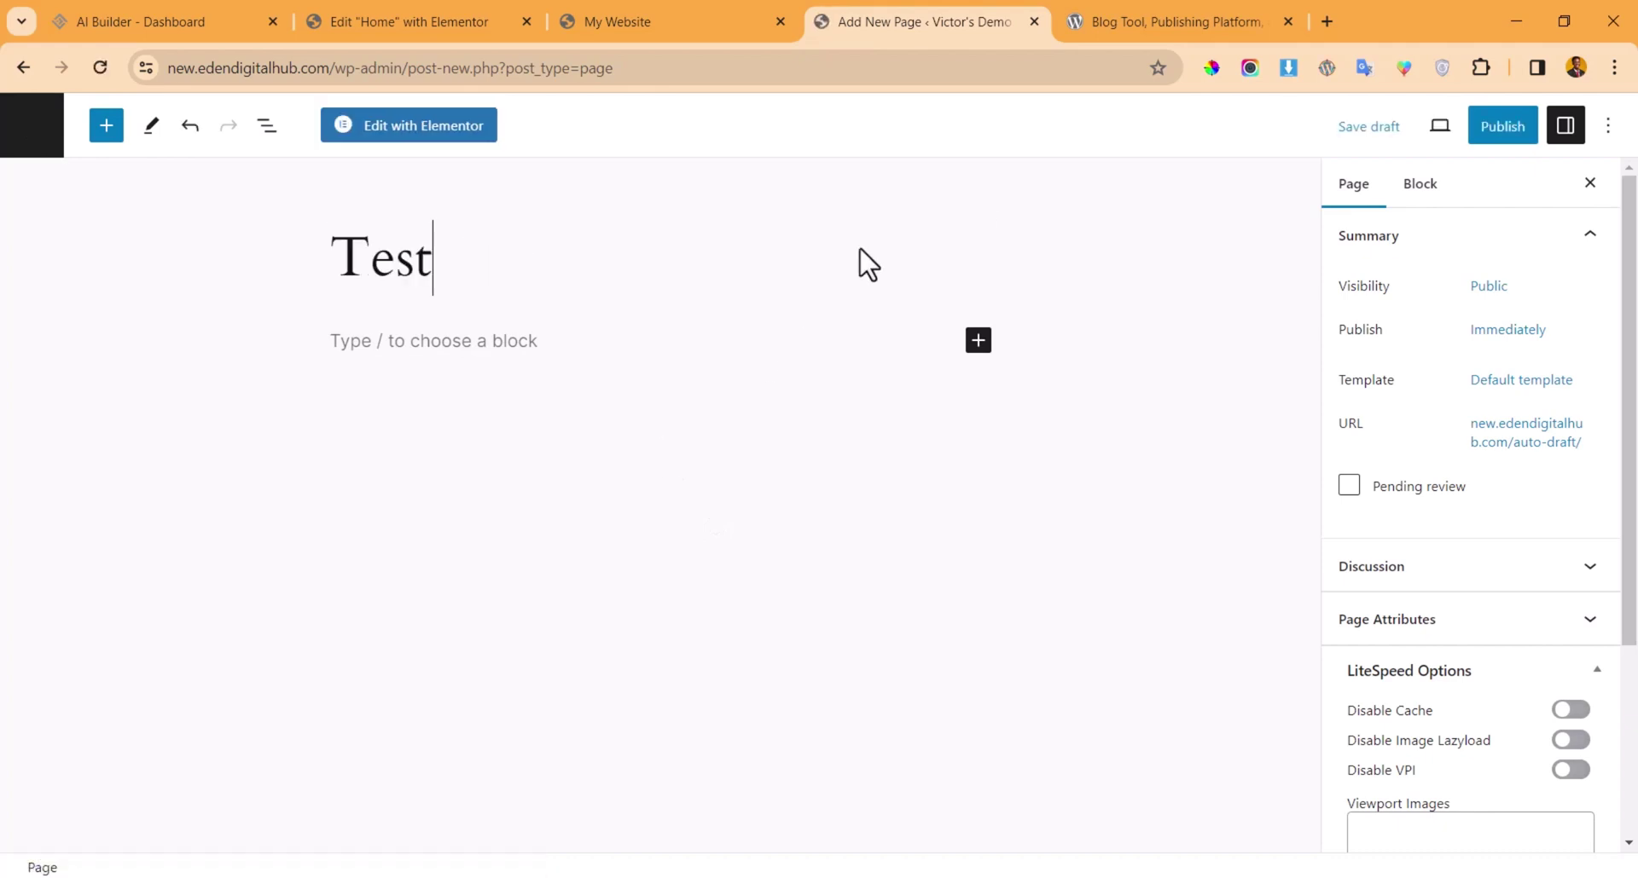
{"action": "left_click", "coordinate": [1499, 128]}
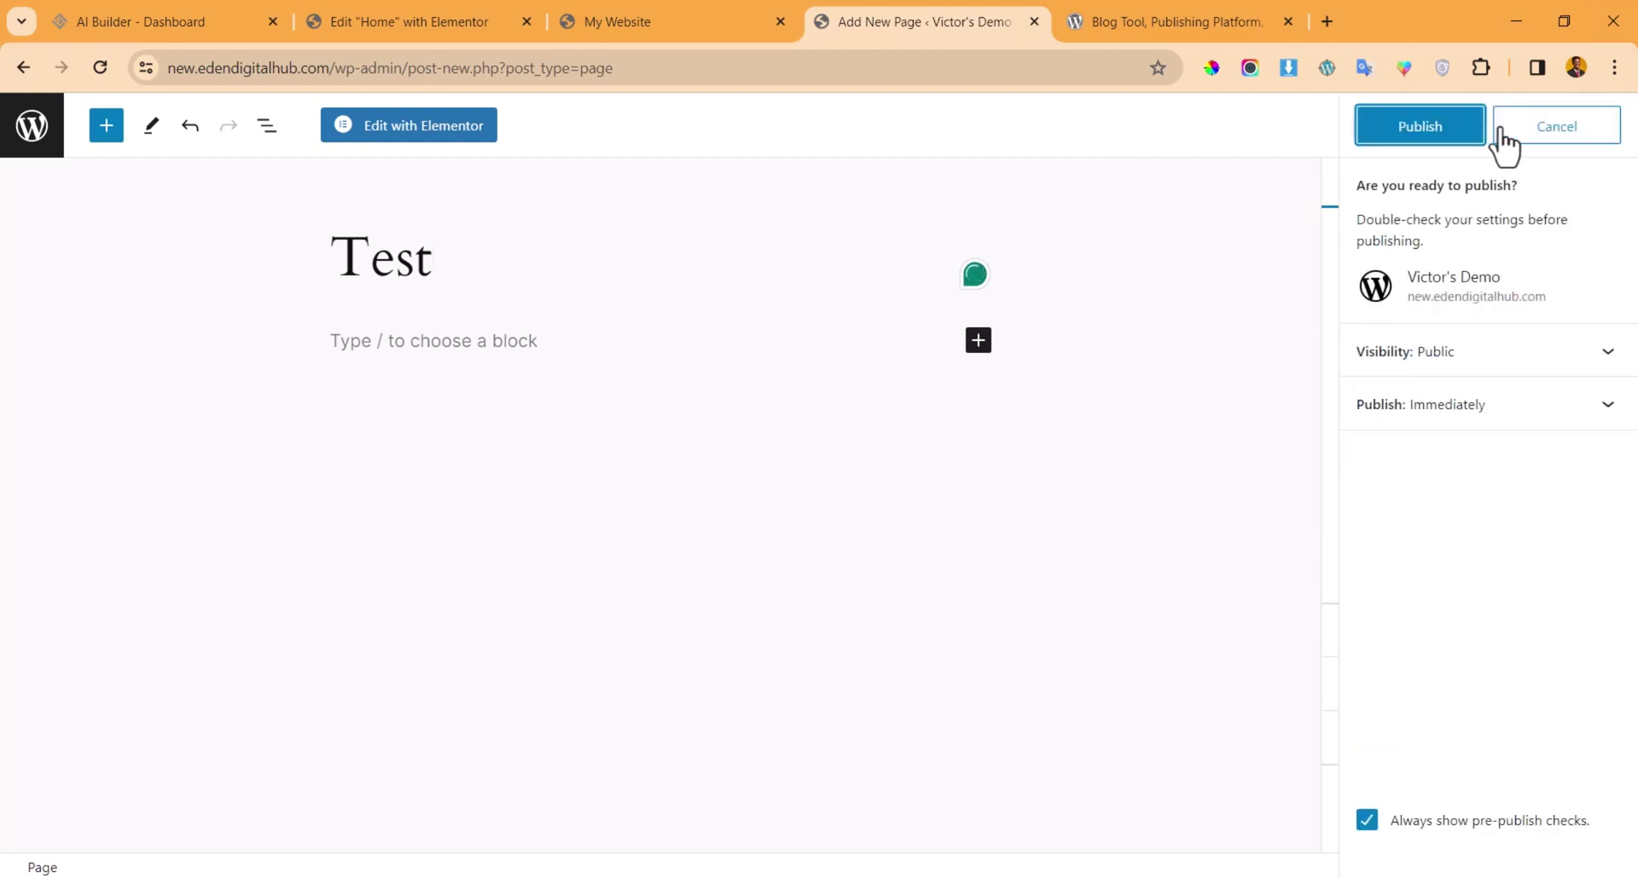
{"action": "left_click", "coordinate": [1414, 130]}
{"action": "left_click", "coordinate": [411, 128]}
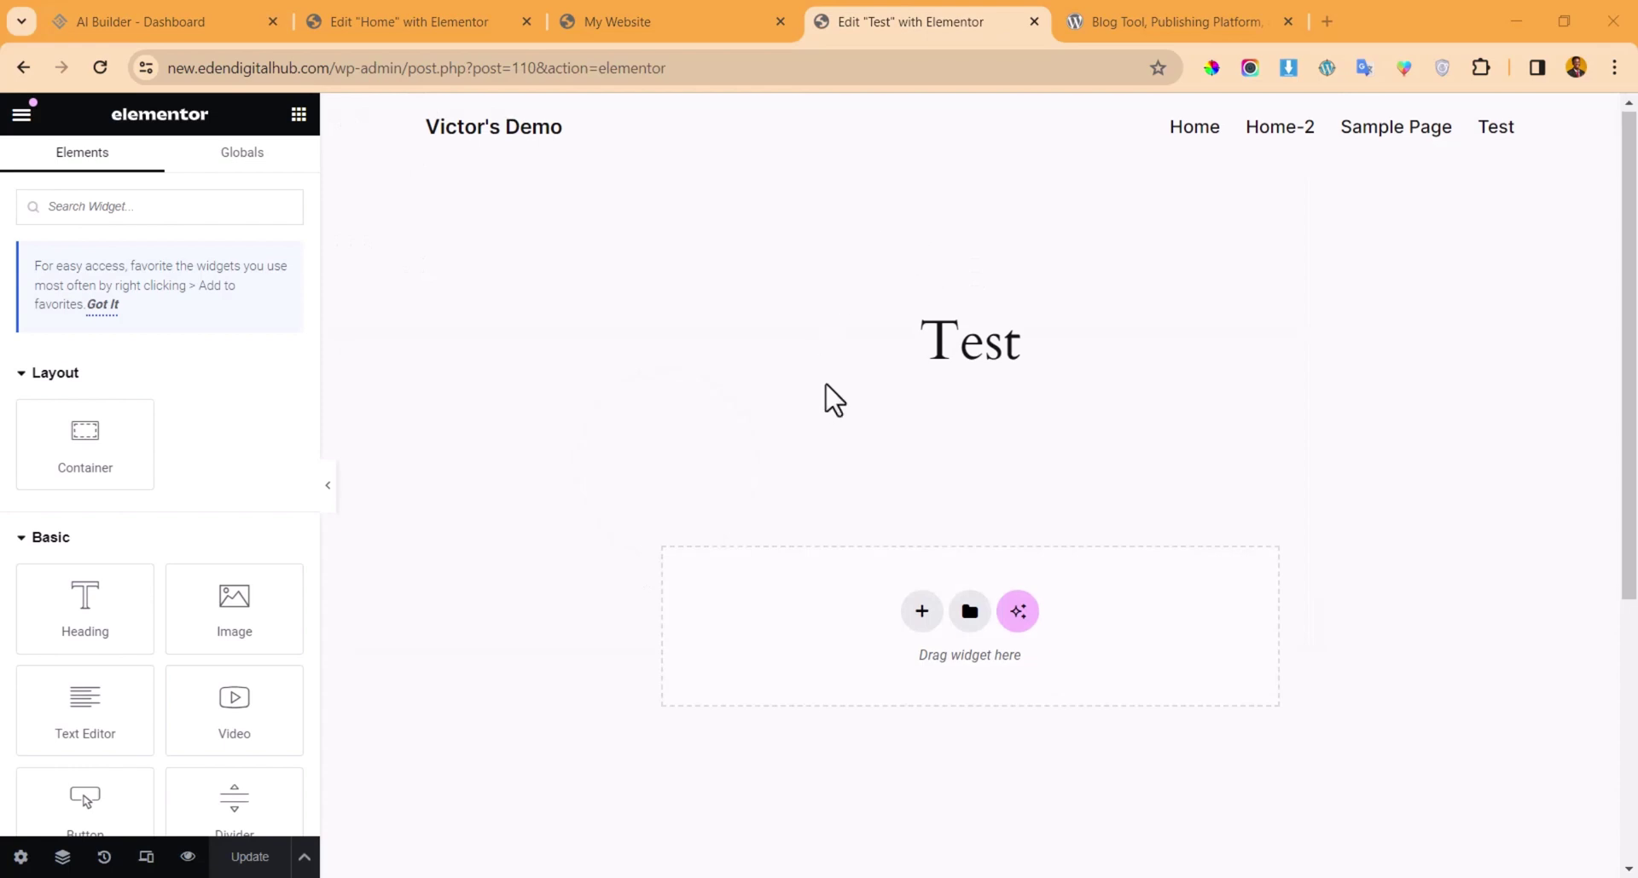
- Set the Test page's Page Layout to Elementor Full Width in page settings
{"action": "scroll", "coordinate": [823, 410], "scroll_direction": "down", "scroll_amount": 5}
{"action": "scroll", "coordinate": [813, 418], "scroll_direction": "up", "scroll_amount": 5}
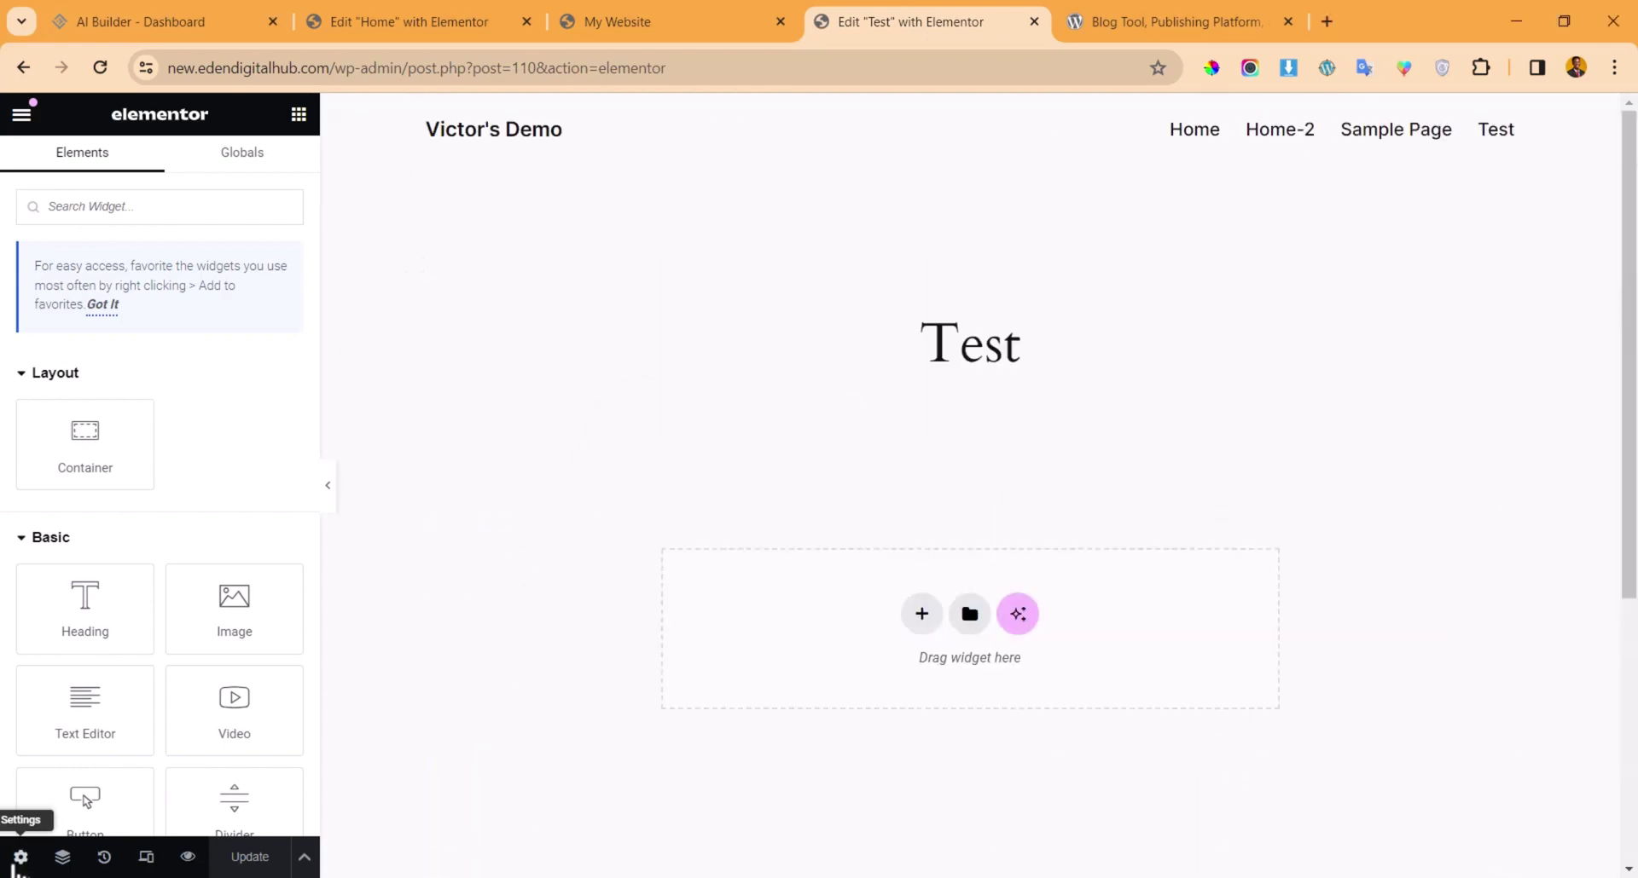
{"action": "left_click", "coordinate": [19, 857]}
{"action": "double_click", "coordinate": [202, 776]}
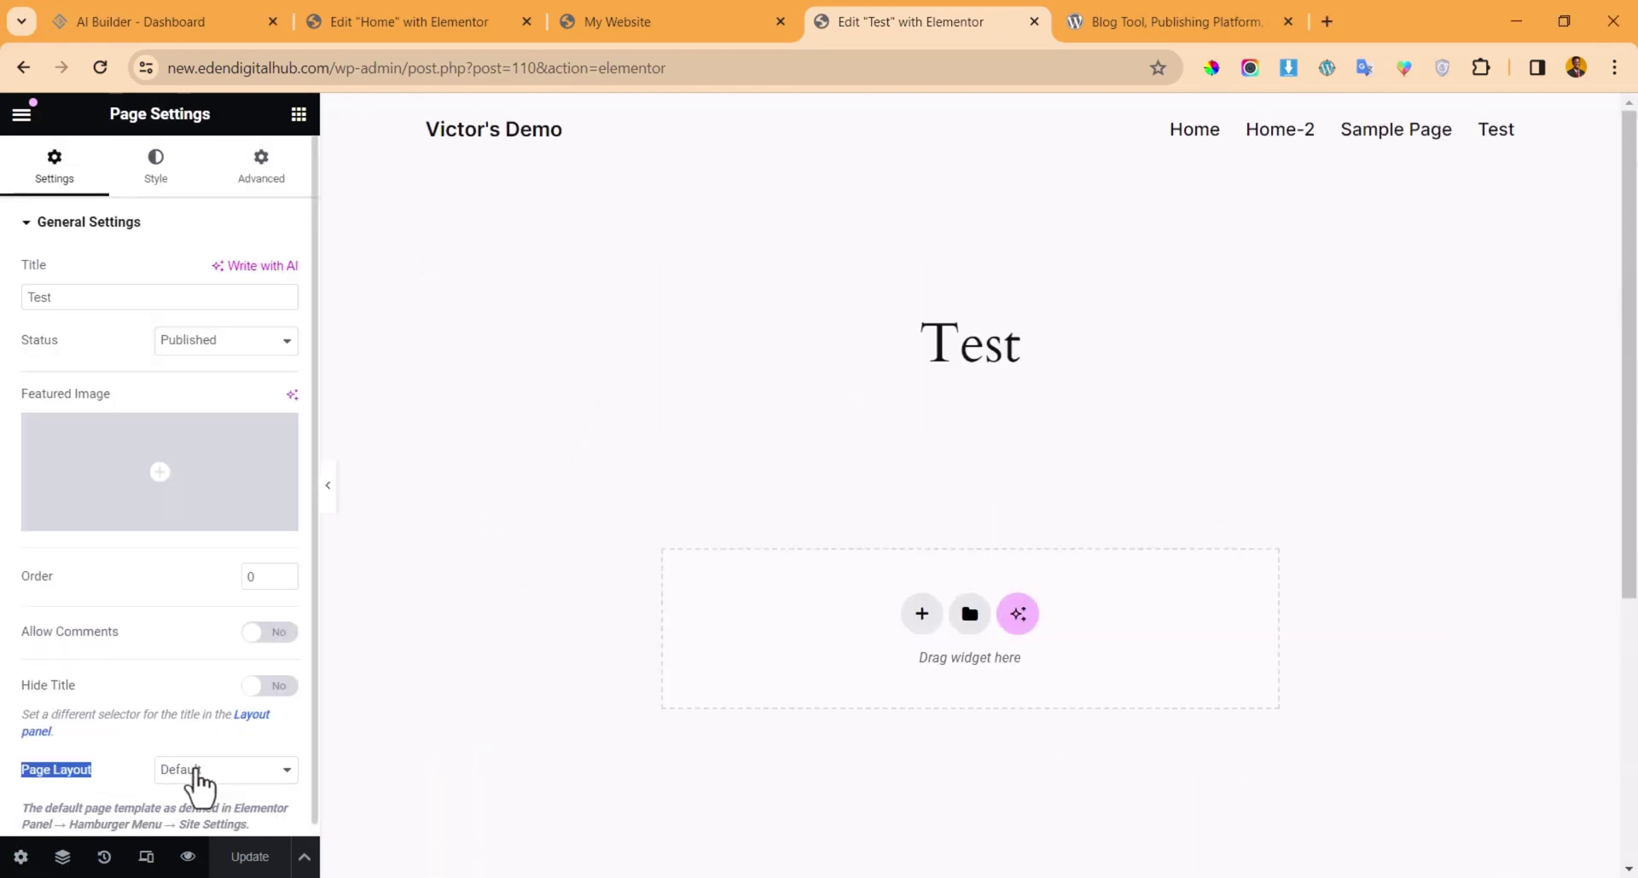
{"action": "left_click", "coordinate": [196, 772]}
{"action": "left_click", "coordinate": [200, 682]}
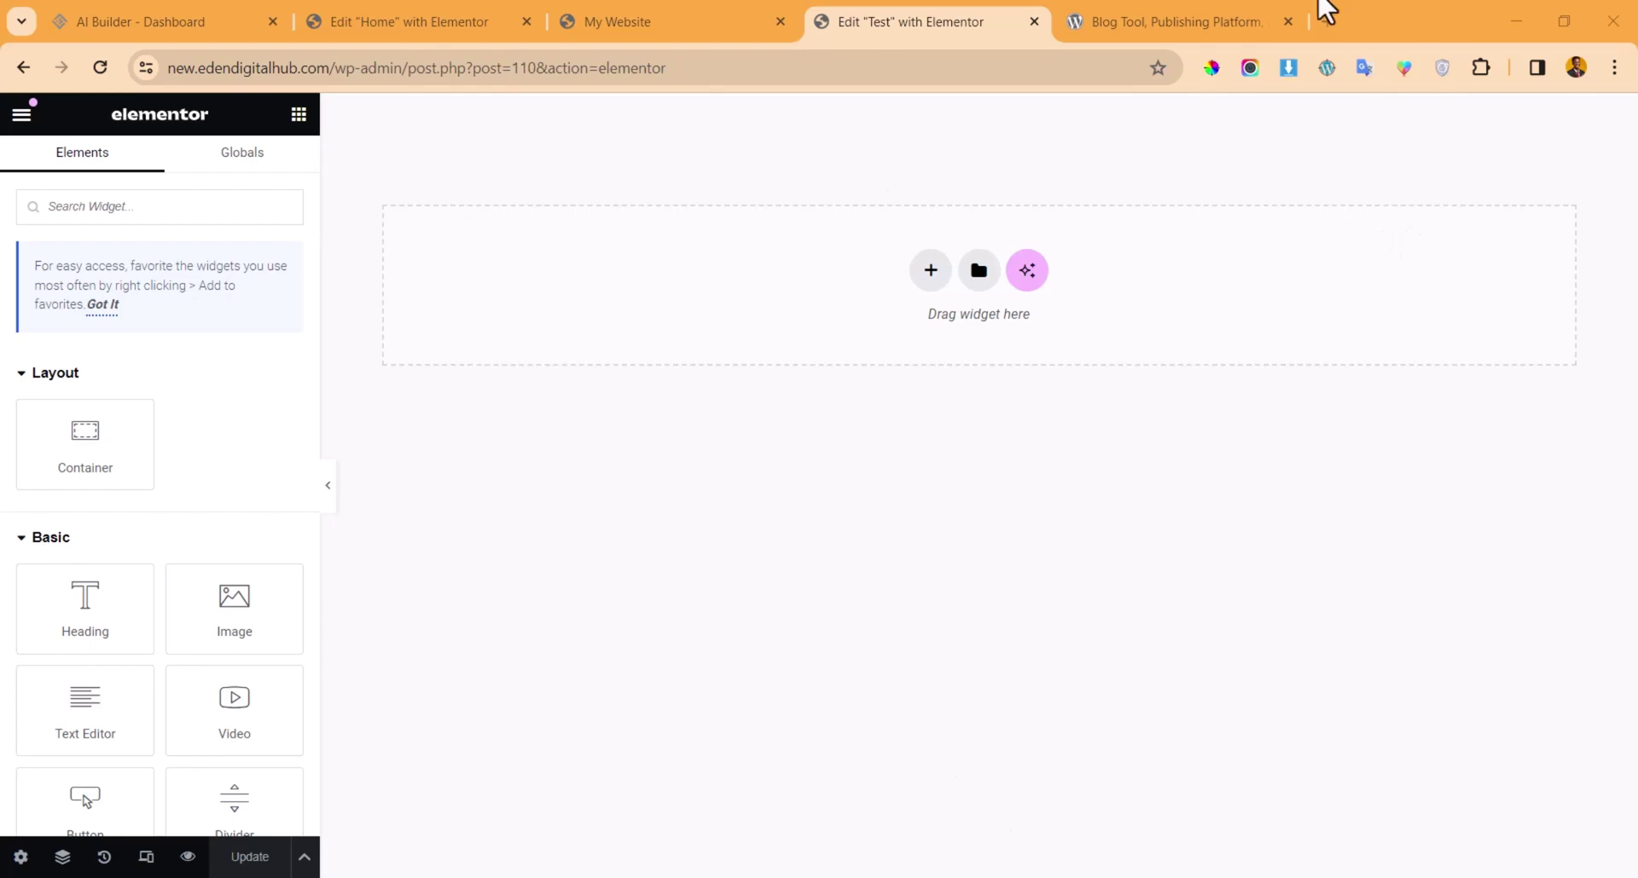
{"action": "left_click", "coordinate": [622, 22]}
- Save the recreated Home page to the library as a template named 'wordpress'
{"action": "left_click", "coordinate": [372, 19]}
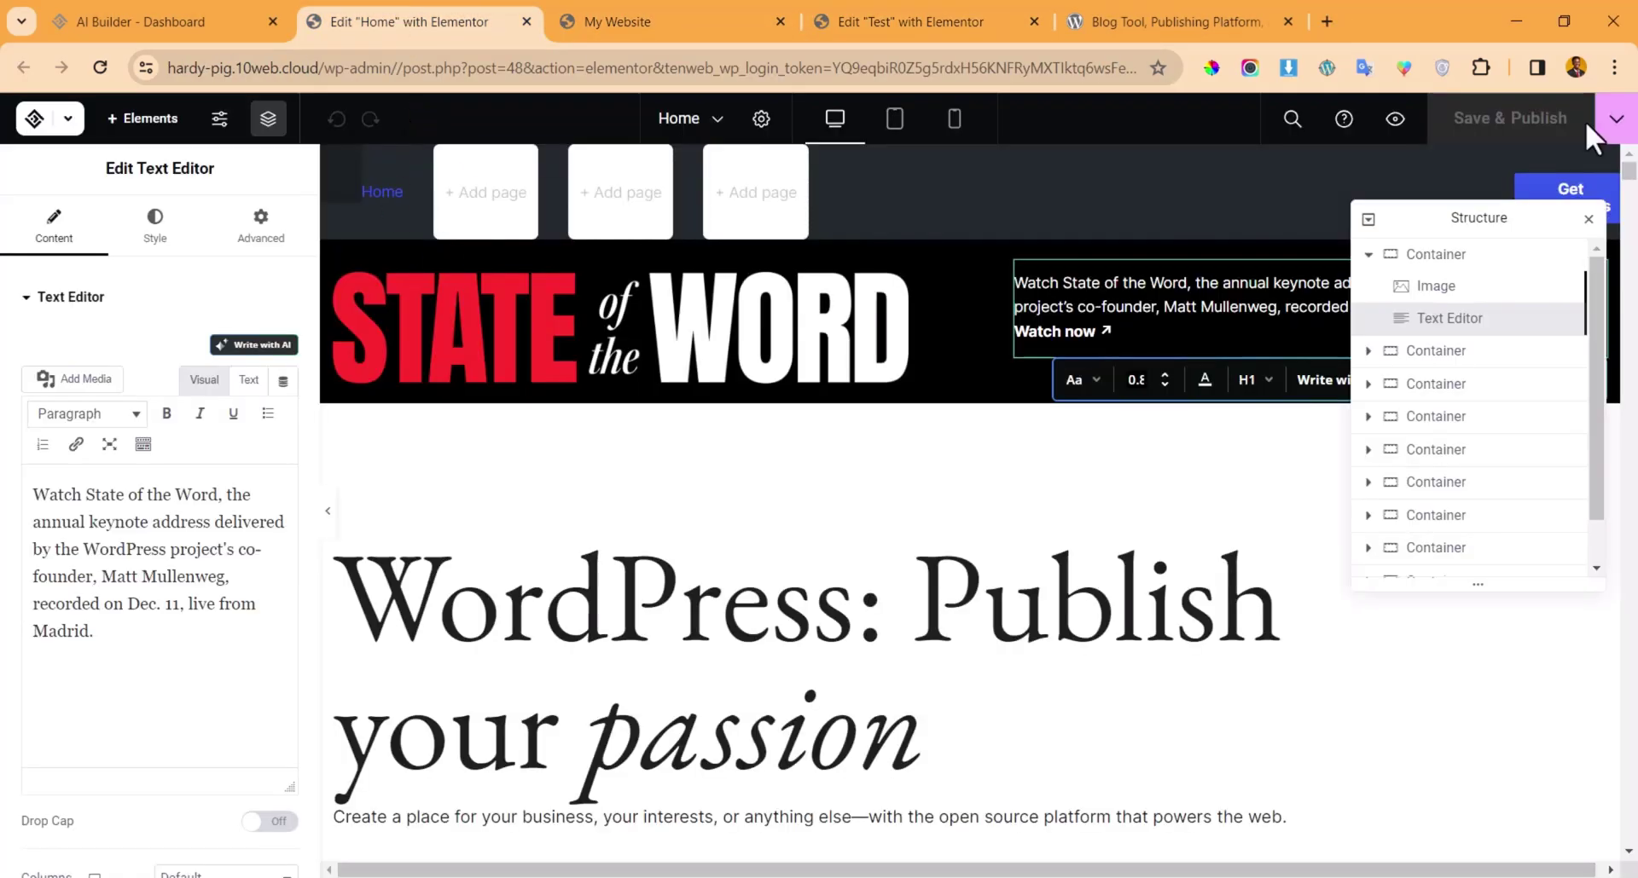
{"action": "left_click", "coordinate": [1588, 220]}
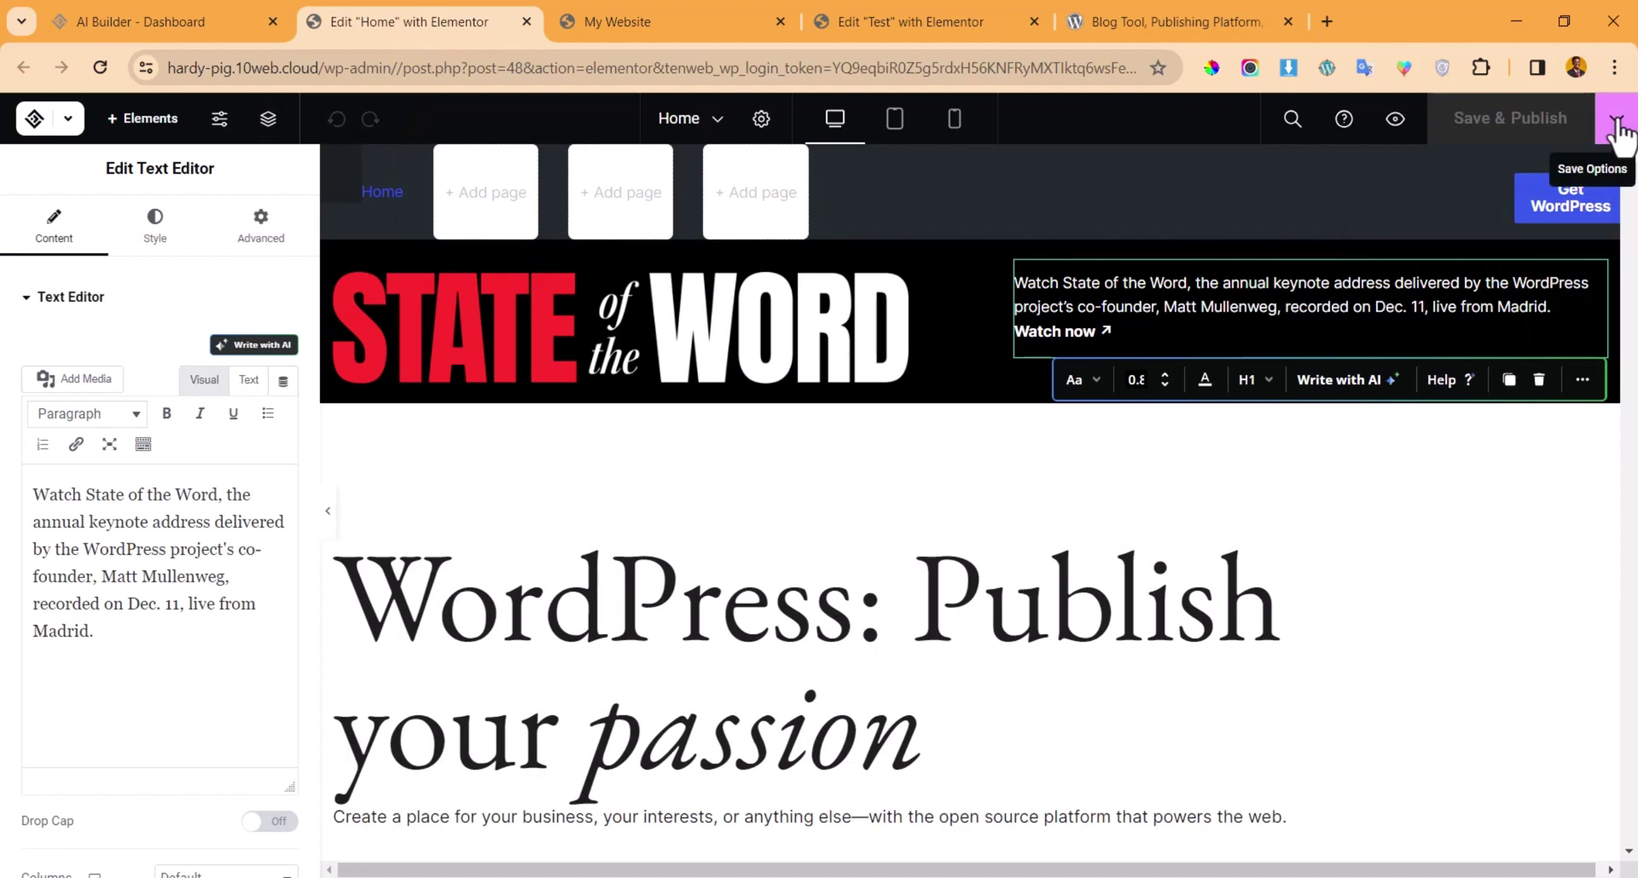
{"action": "left_click", "coordinate": [1616, 124]}
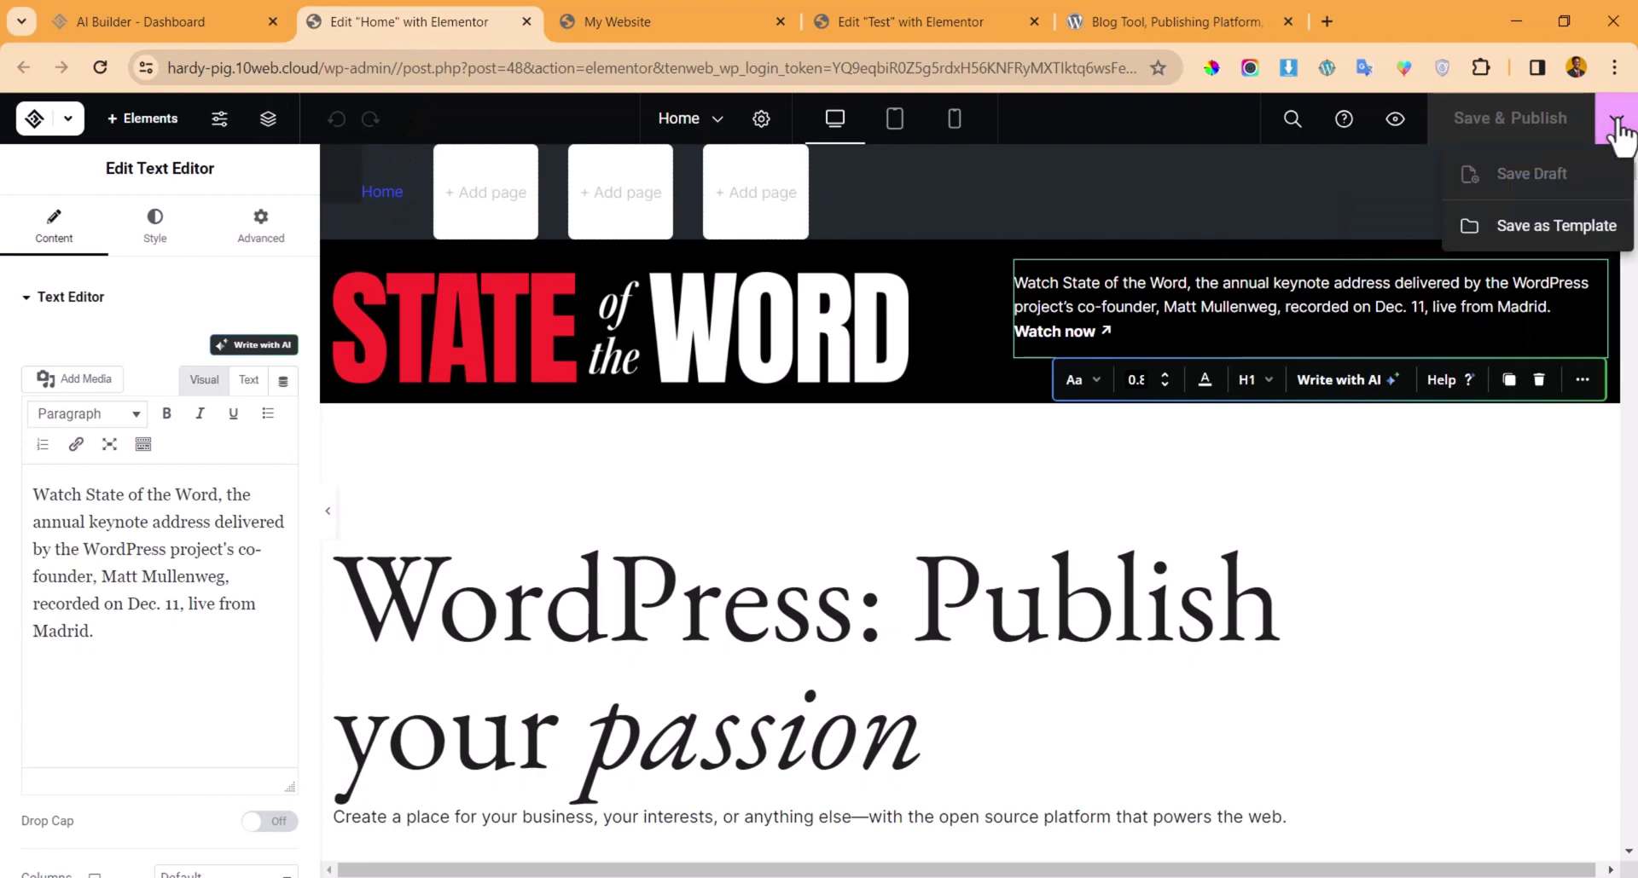
{"action": "left_click", "coordinate": [1542, 229]}
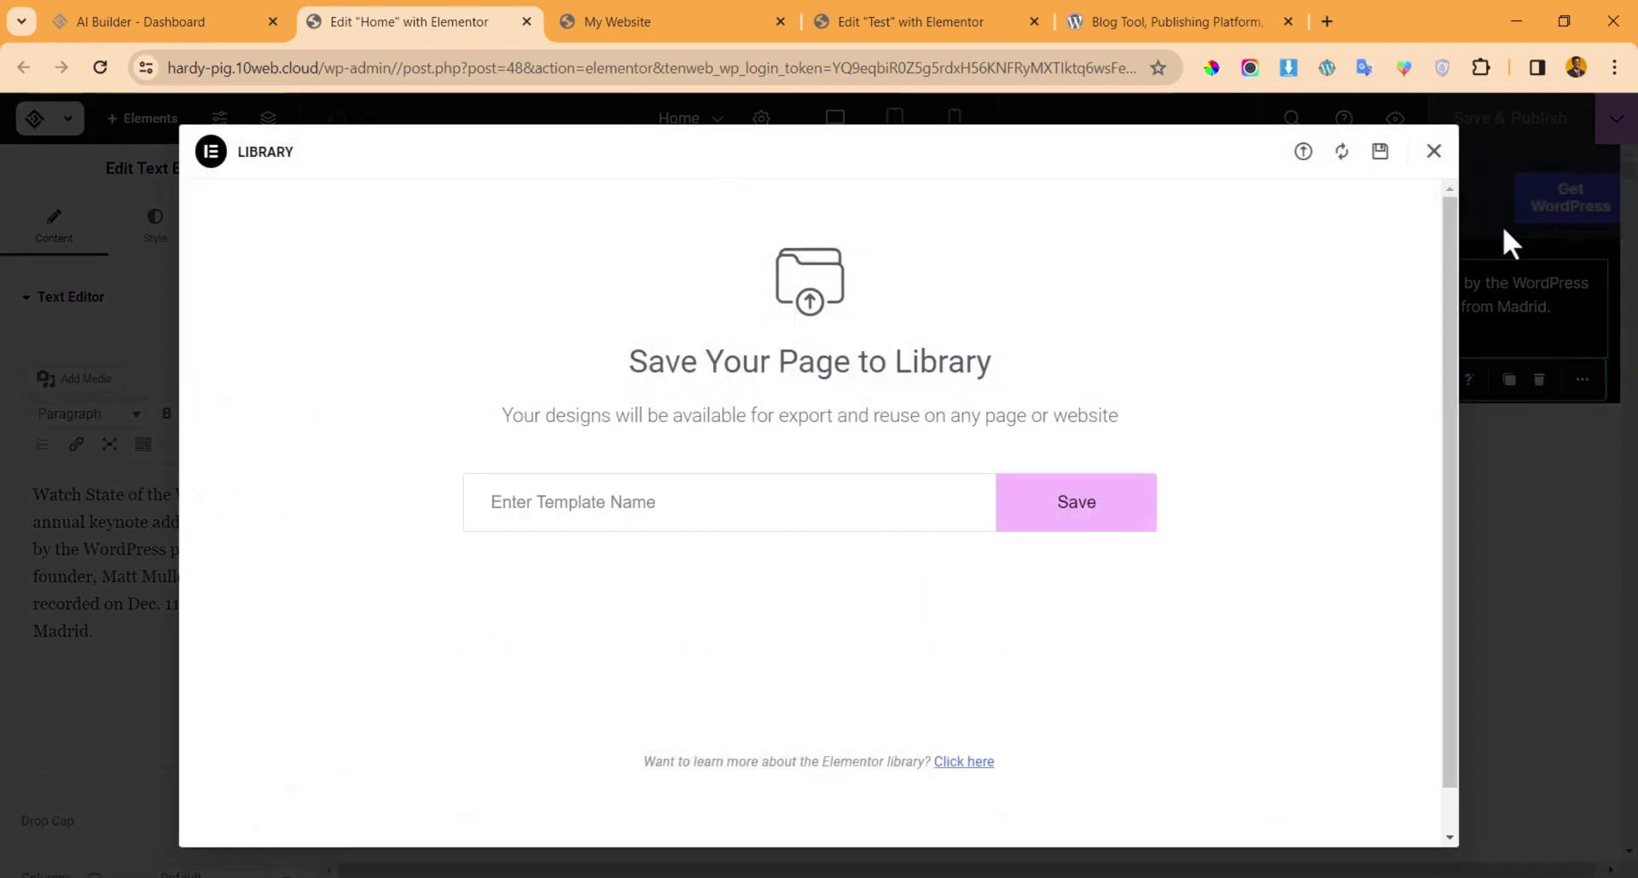
{"action": "left_click", "coordinate": [783, 508]}
{"action": "type", "text": "wordpress"}
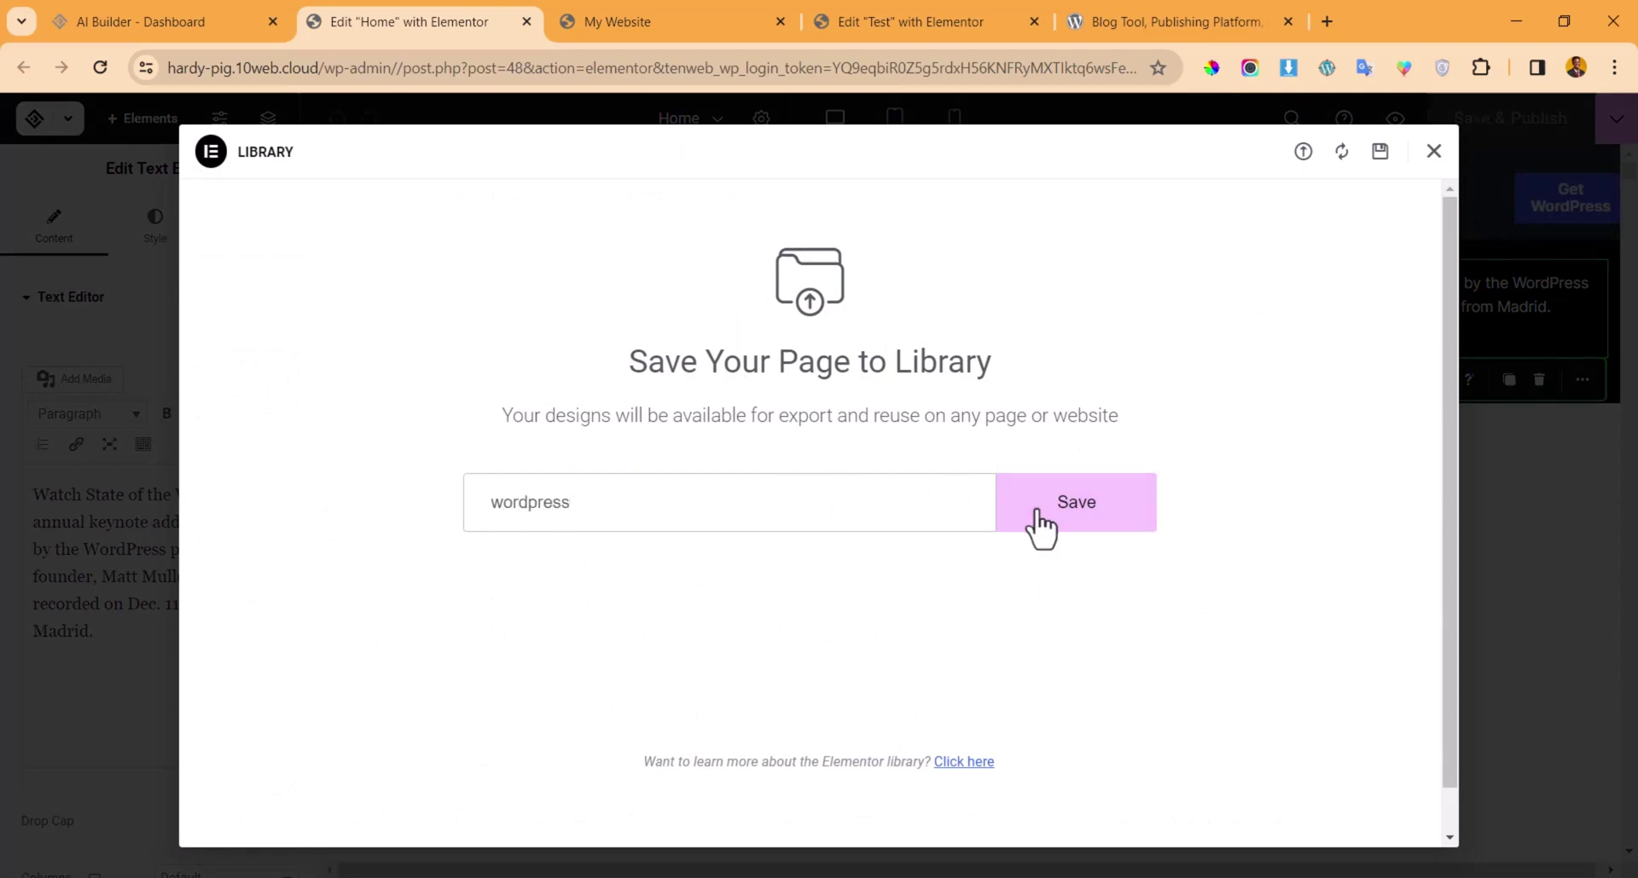
{"action": "left_click", "coordinate": [1116, 503]}
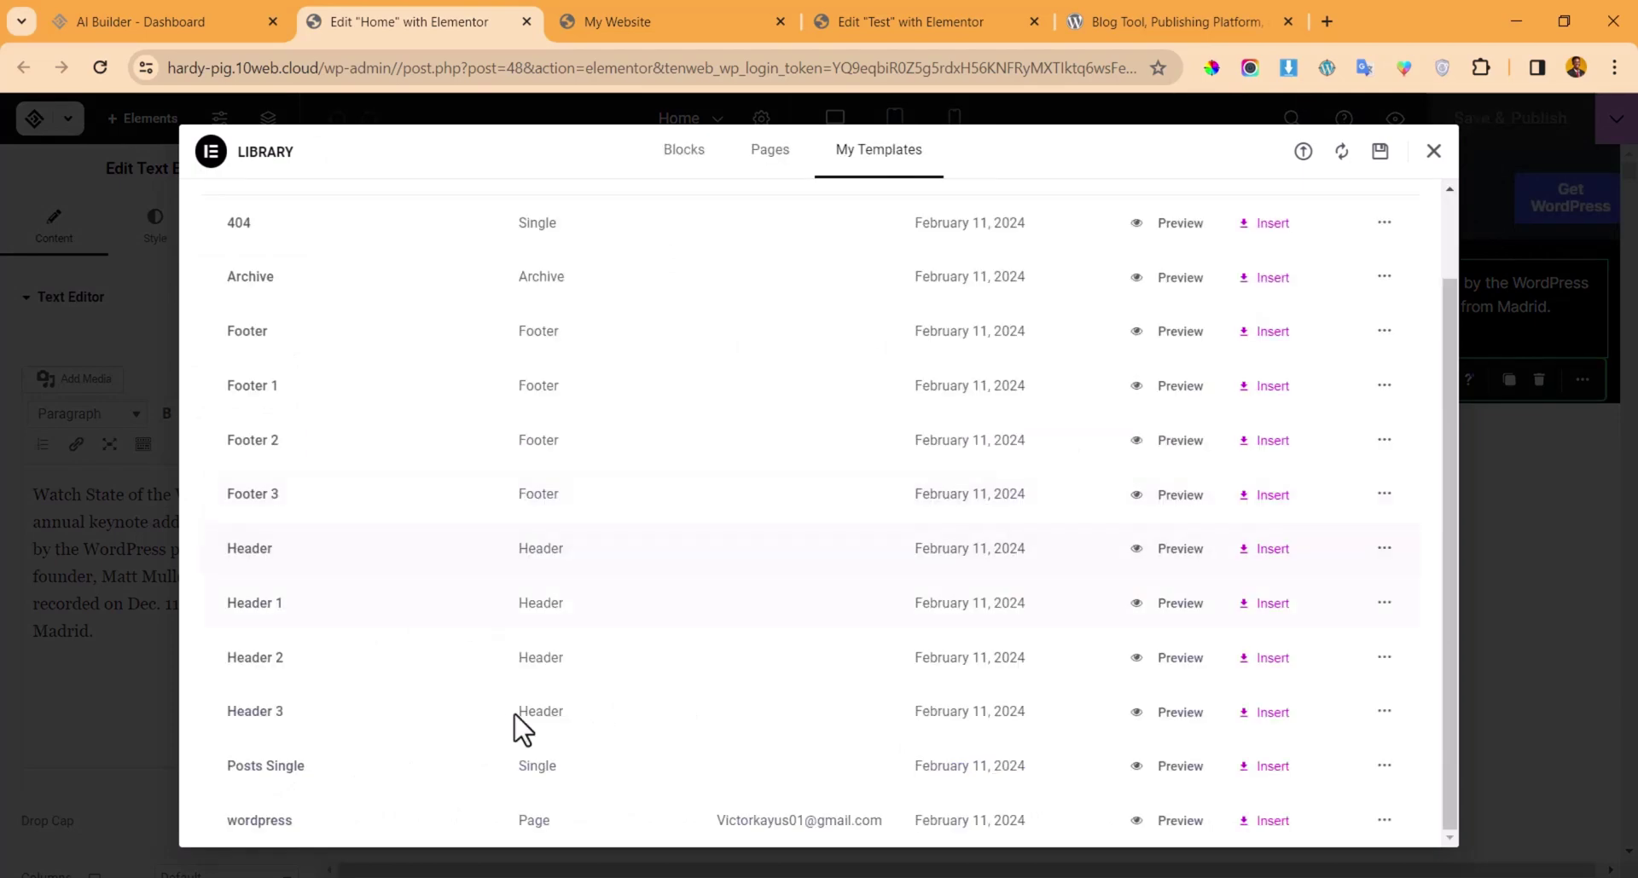
- Export the wordpress template as a downloaded file and return to the Test page editor
{"action": "left_click", "coordinate": [1383, 823]}
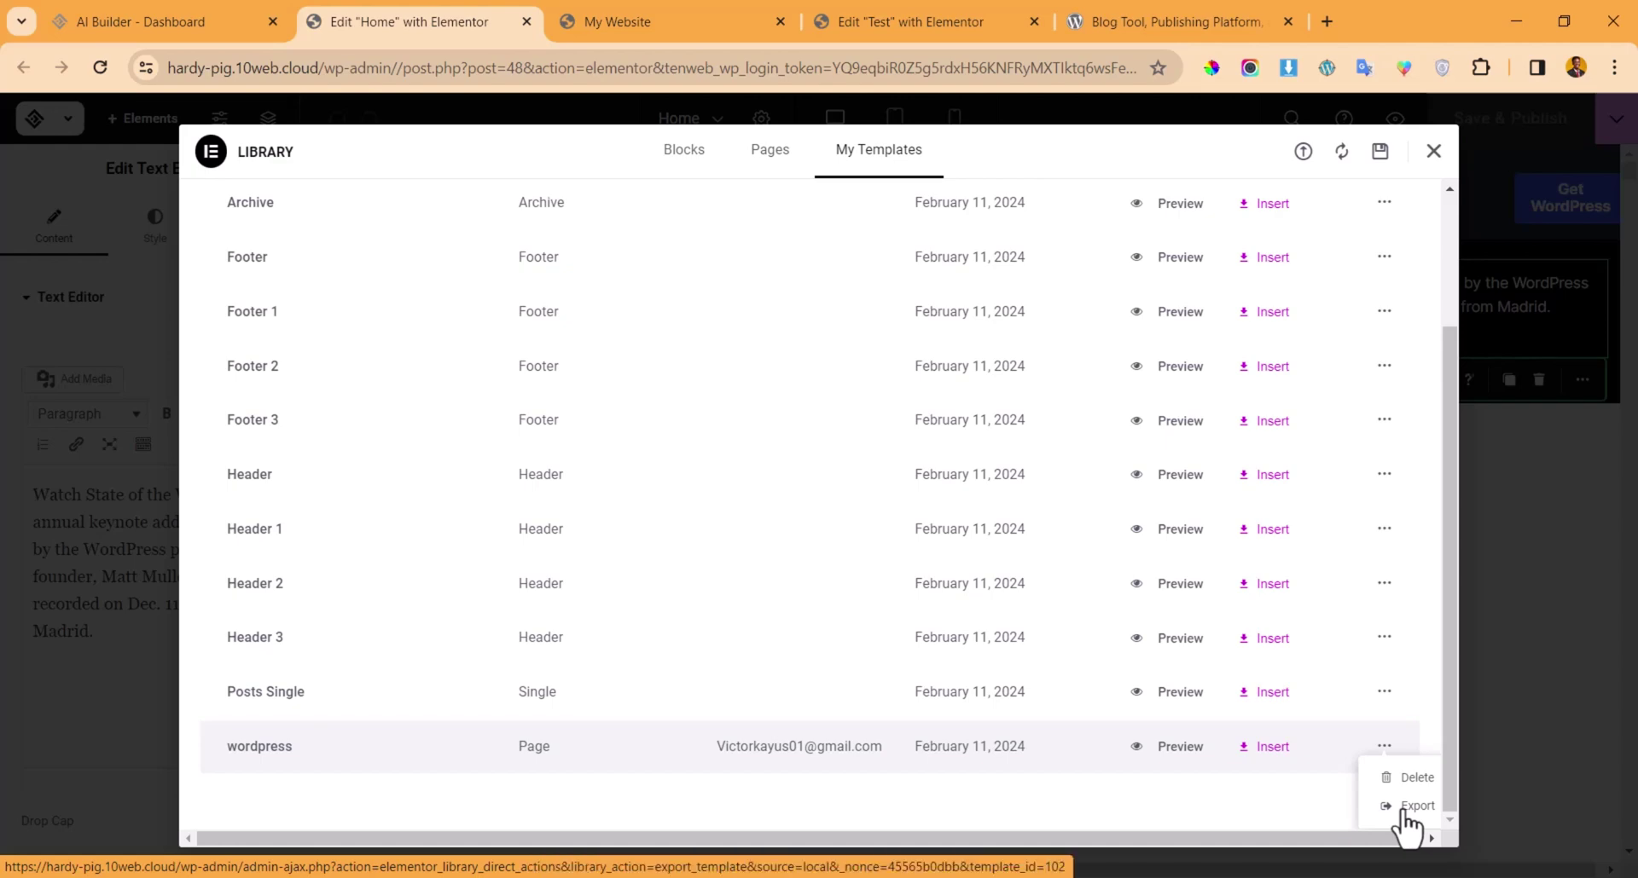
{"action": "left_click", "coordinate": [1404, 812]}
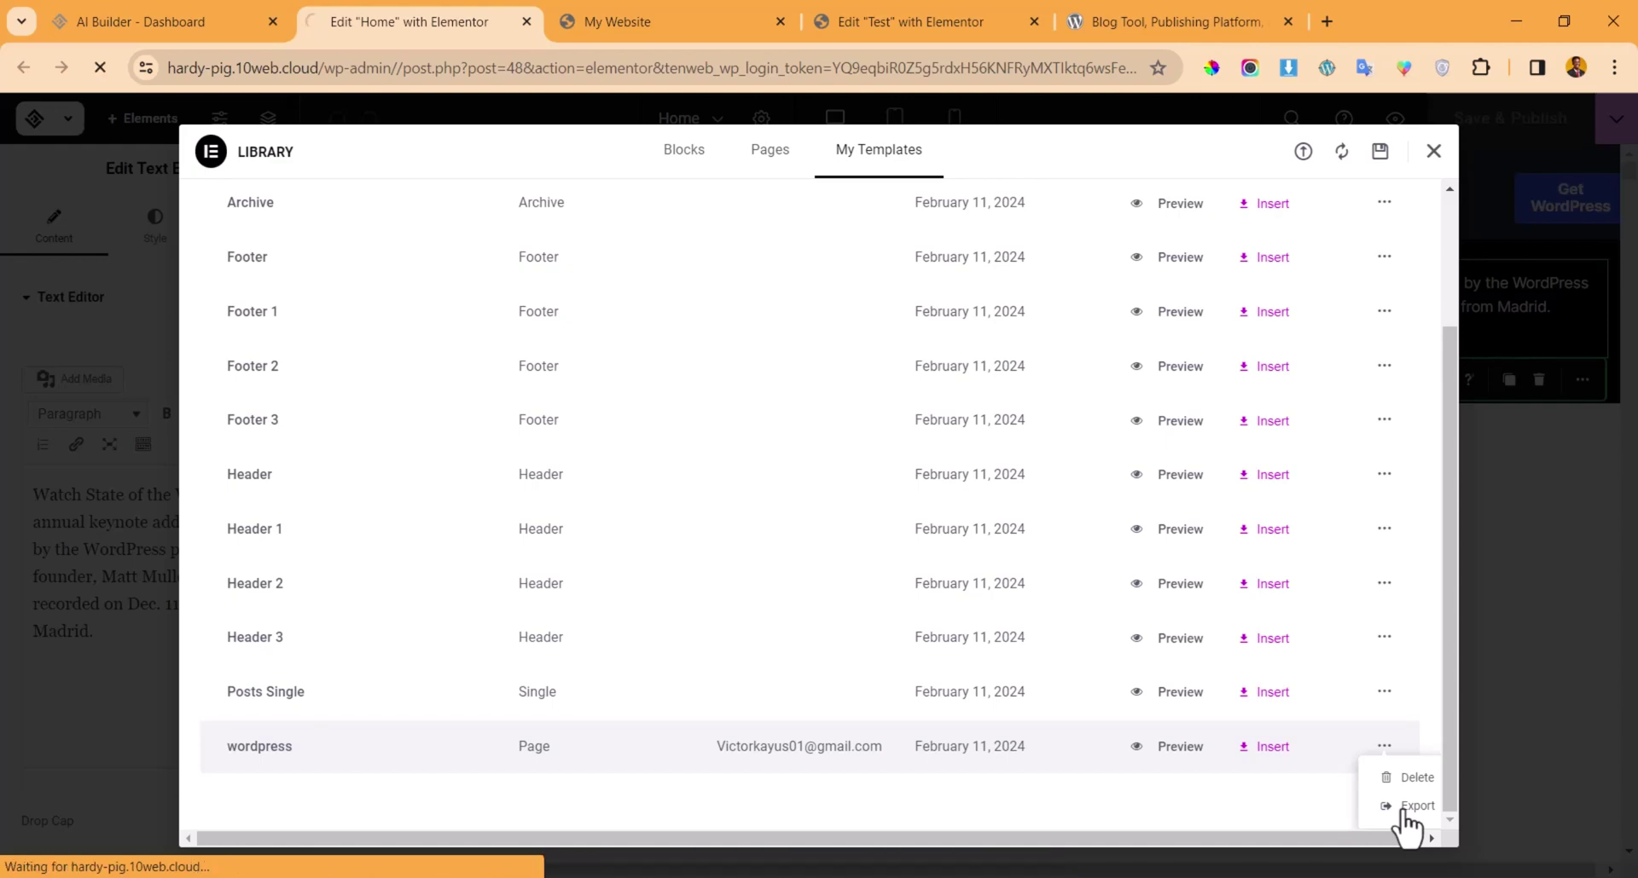
{"action": "left_click", "coordinate": [887, 17]}
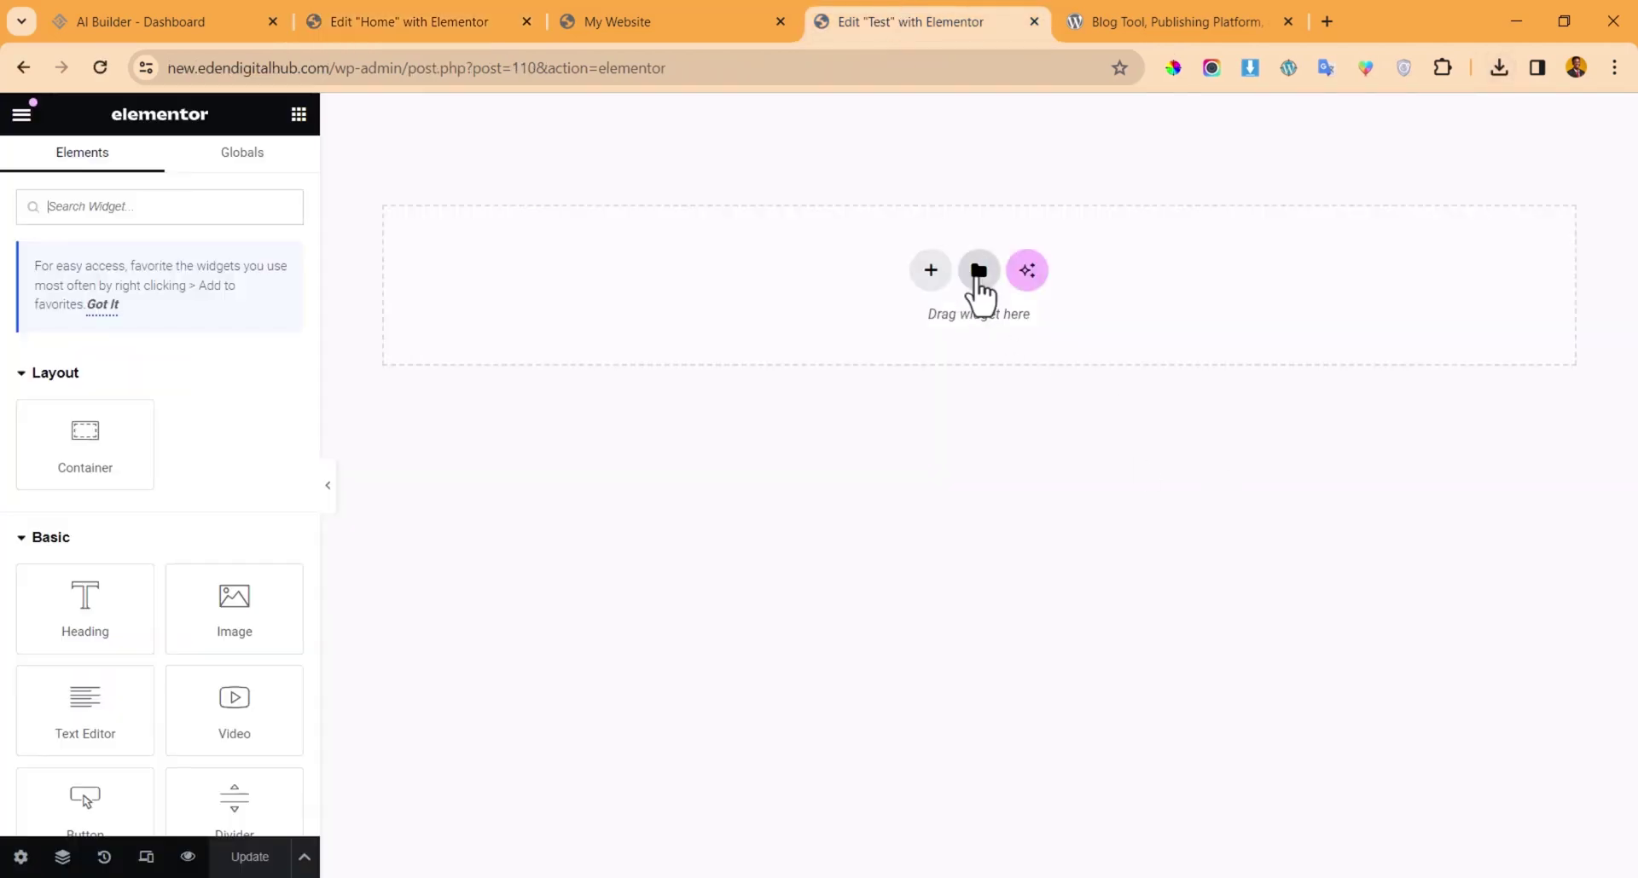
{"action": "left_click", "coordinate": [979, 273]}
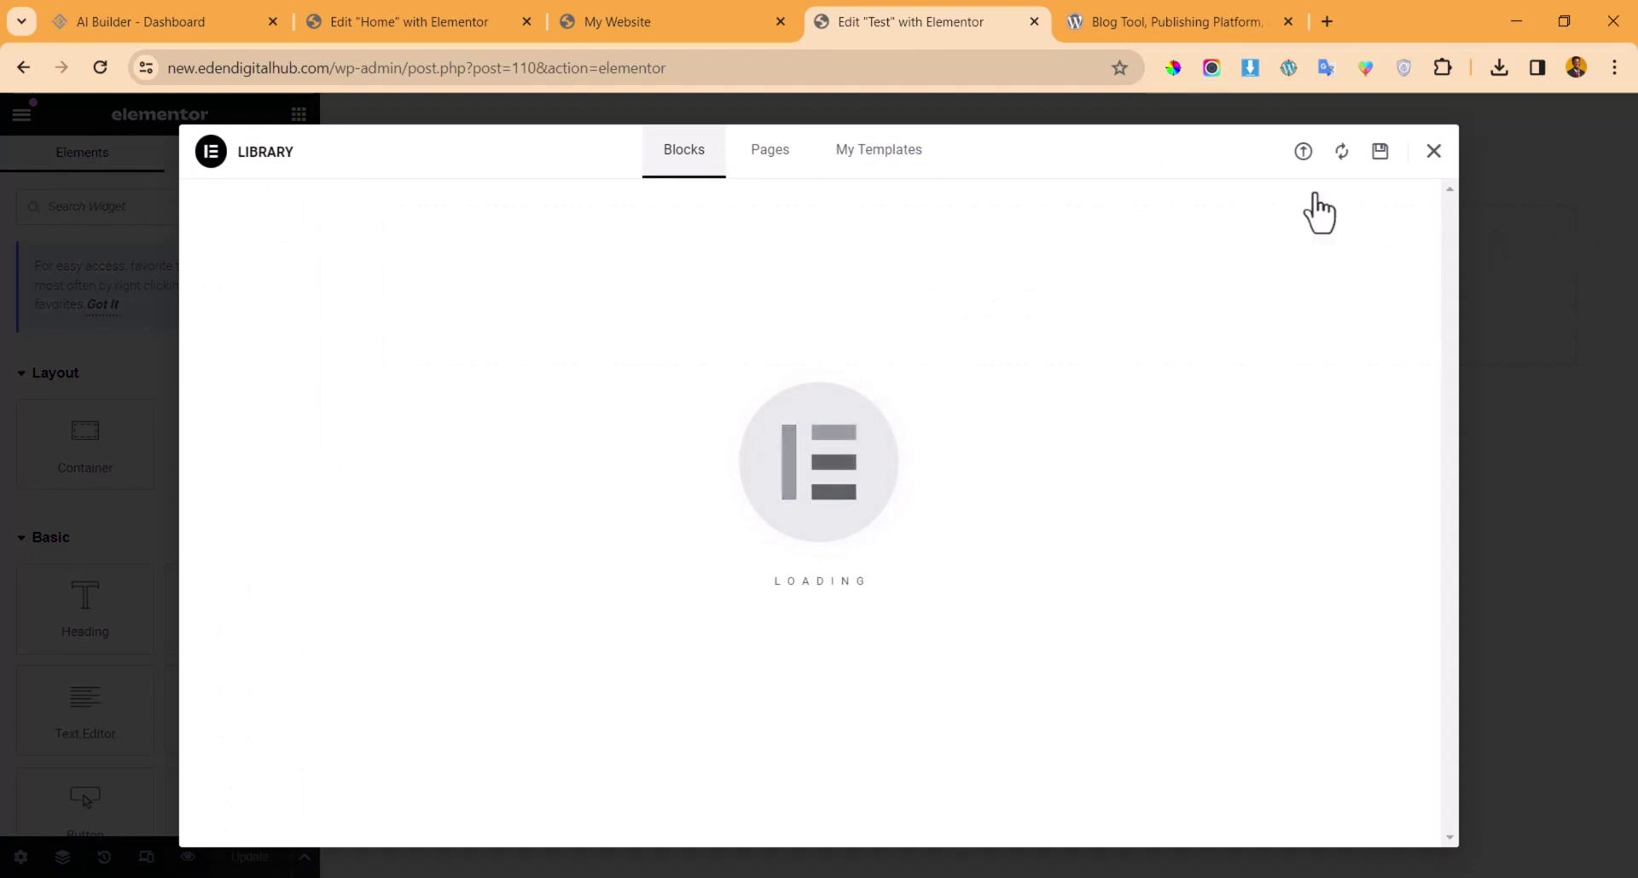
{"action": "left_click", "coordinate": [1303, 157]}
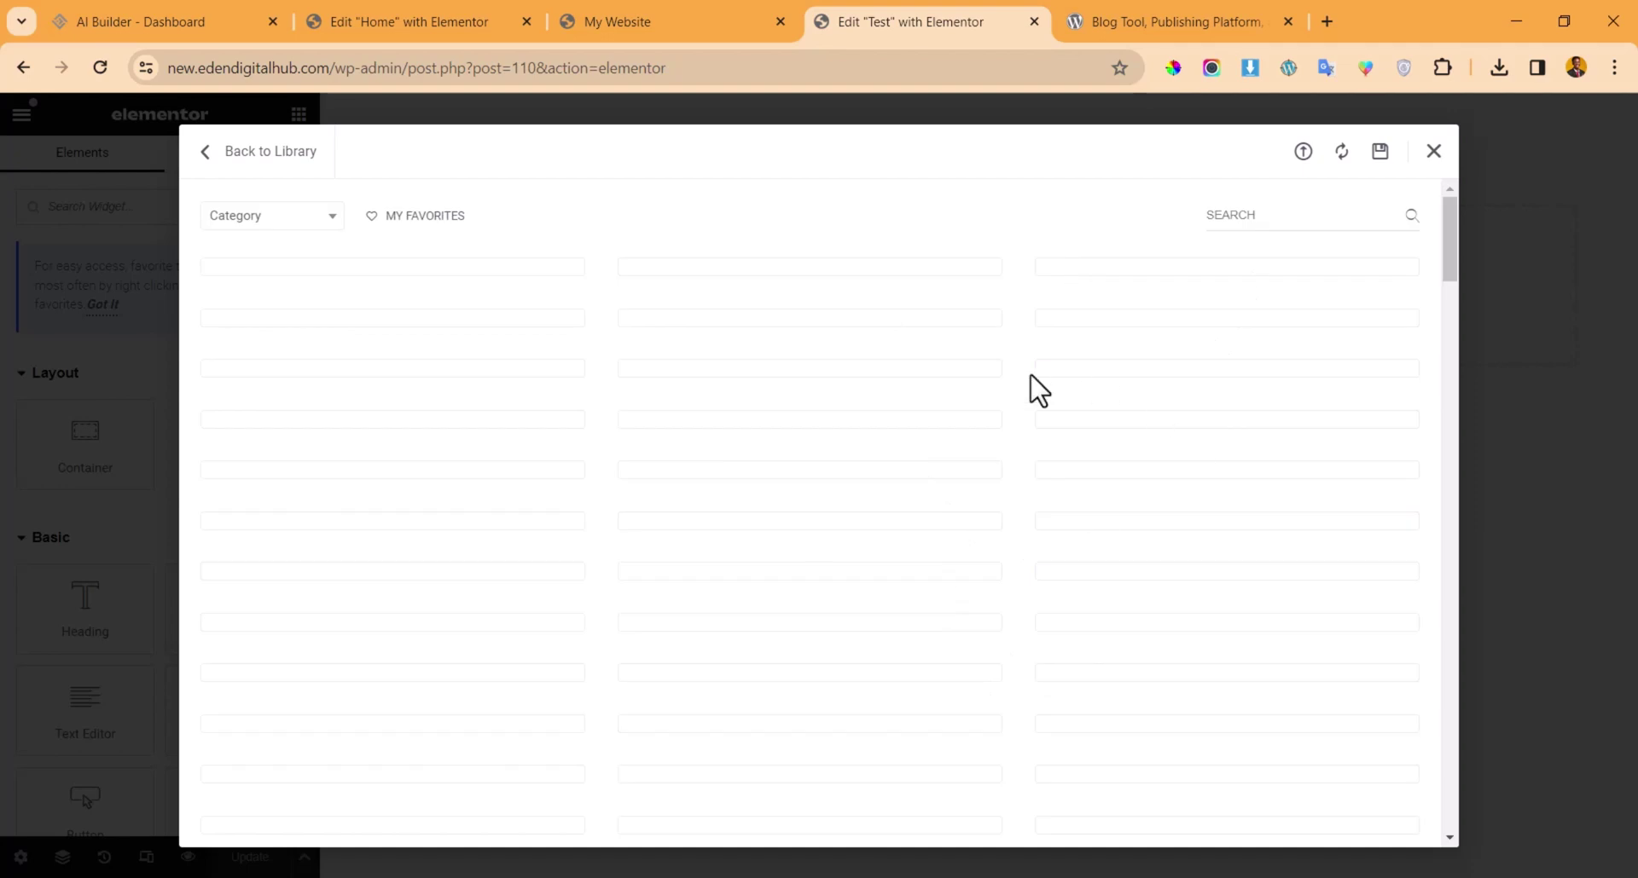
{"action": "left_click", "coordinate": [1379, 168]}
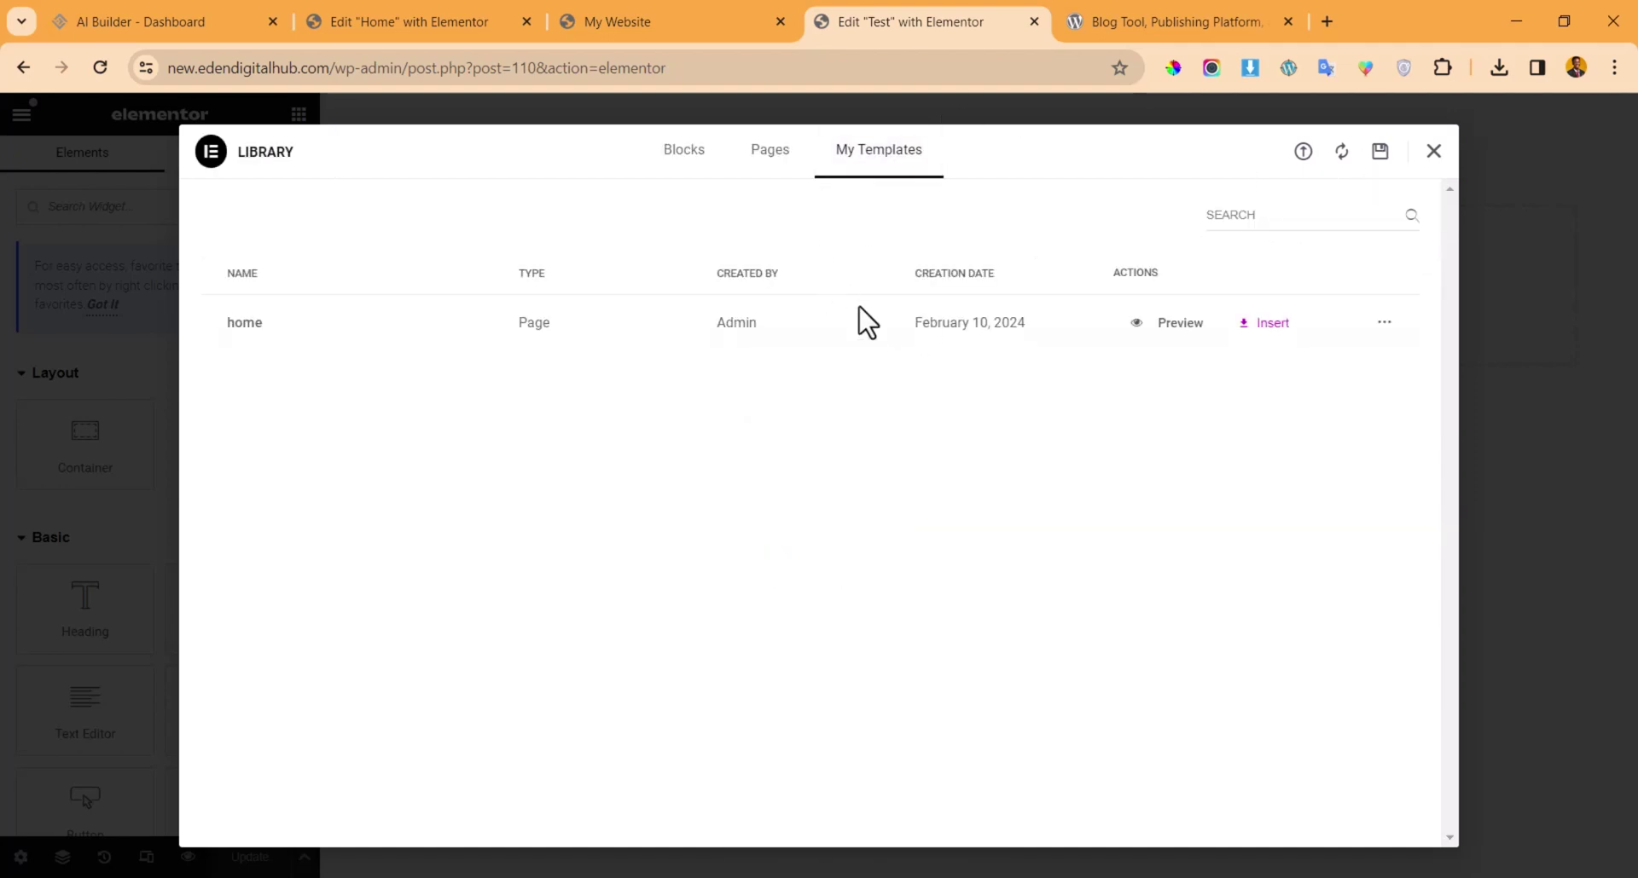
{"action": "left_click", "coordinate": [1302, 151]}
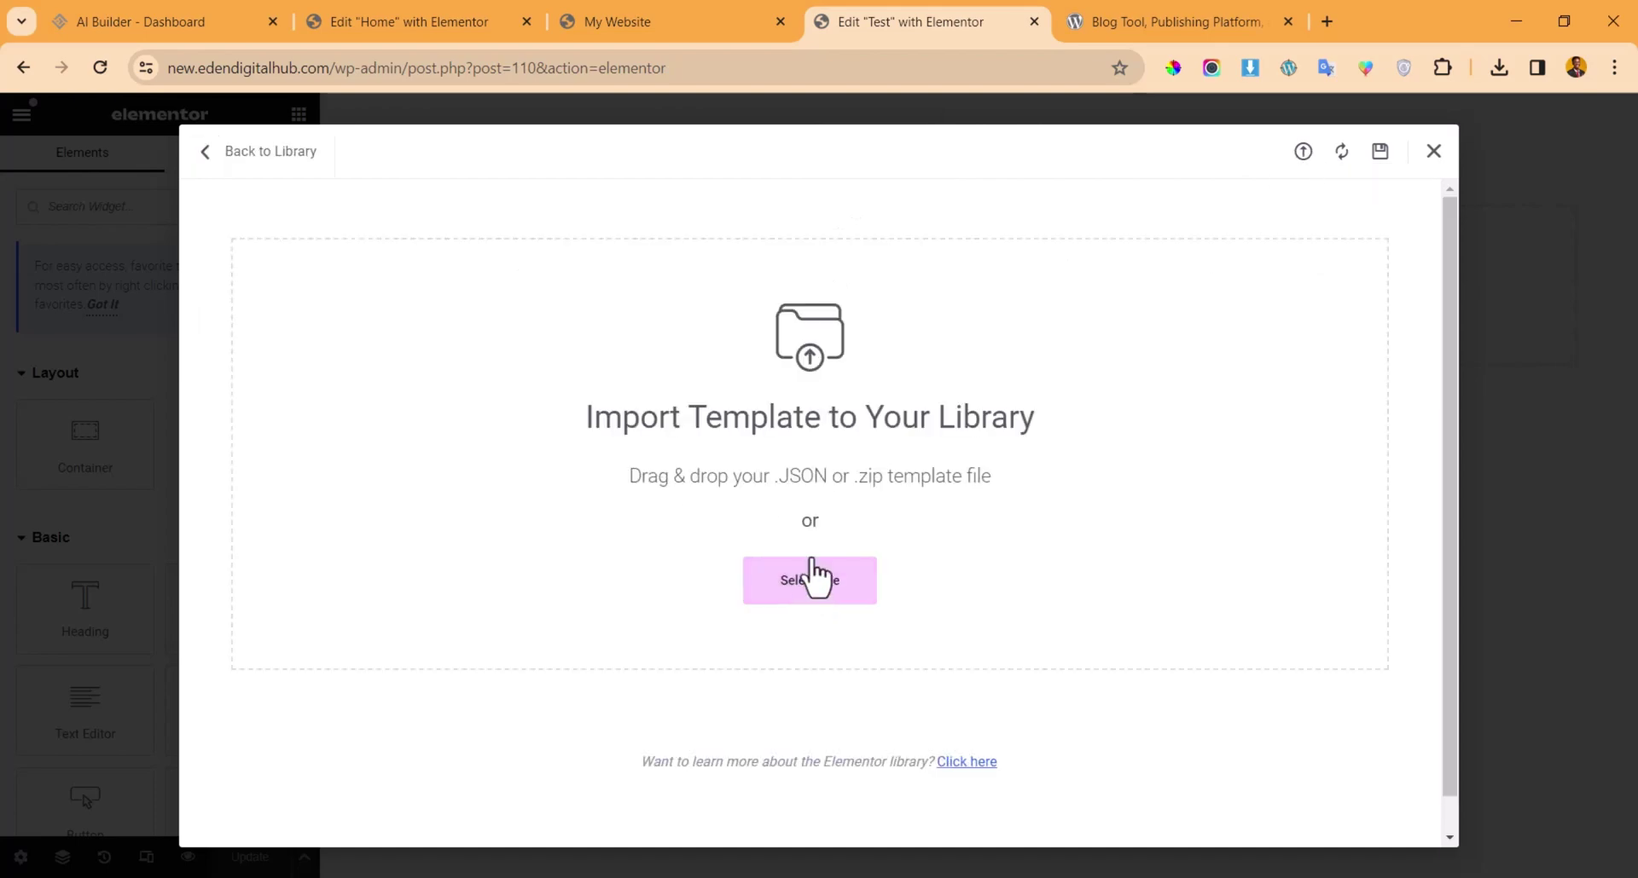
{"action": "left_click", "coordinate": [772, 576]}
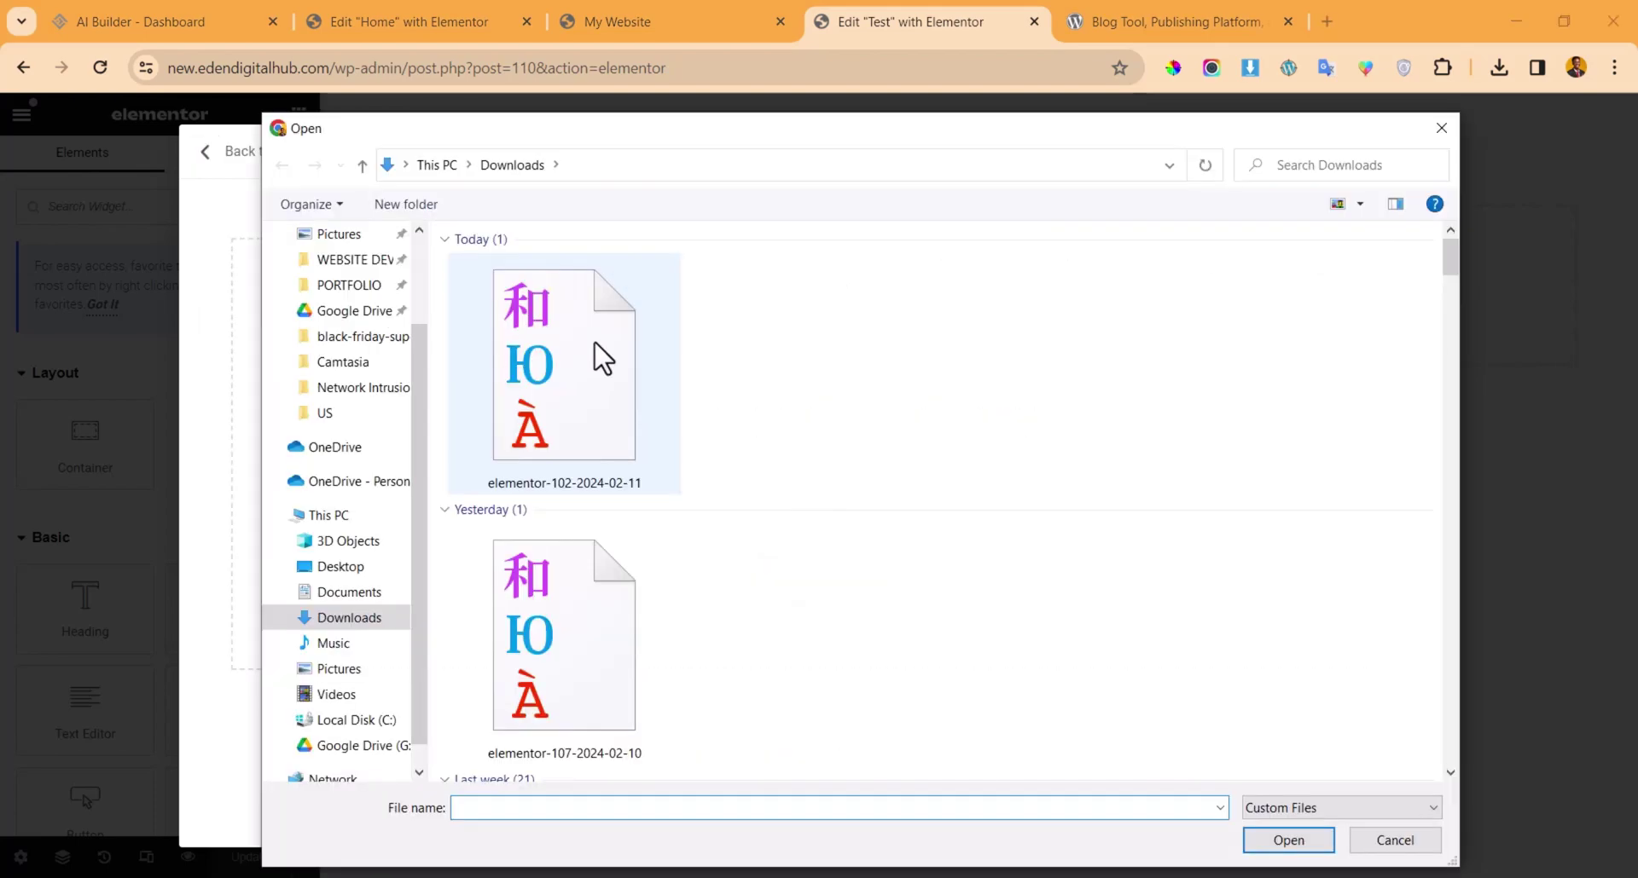
{"action": "double_click", "coordinate": [578, 373]}
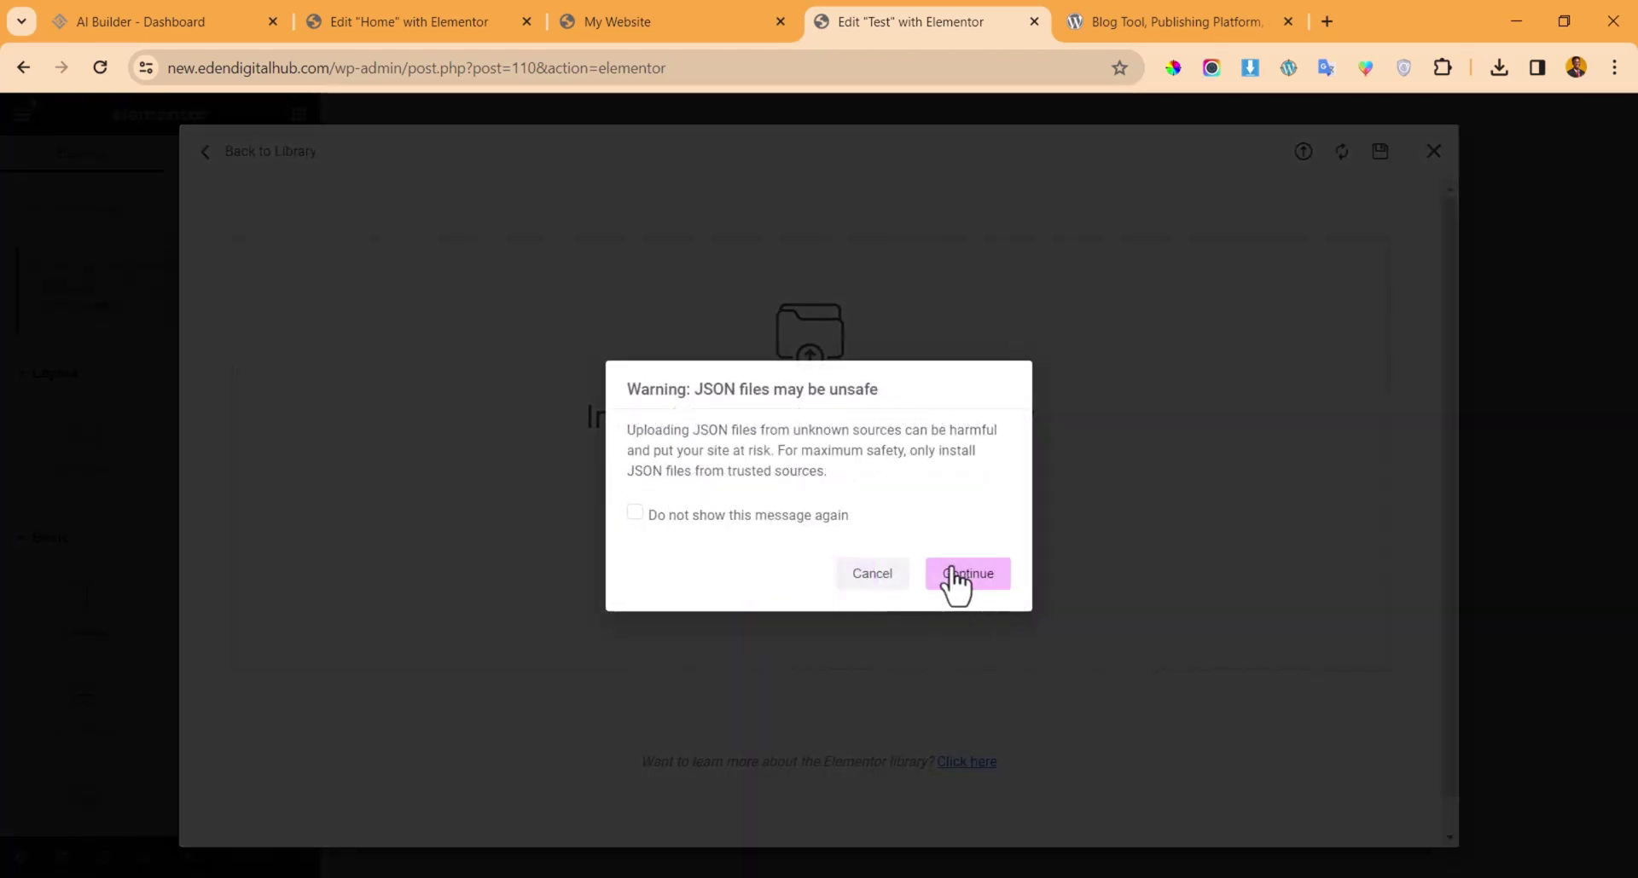
{"action": "left_click", "coordinate": [952, 571]}
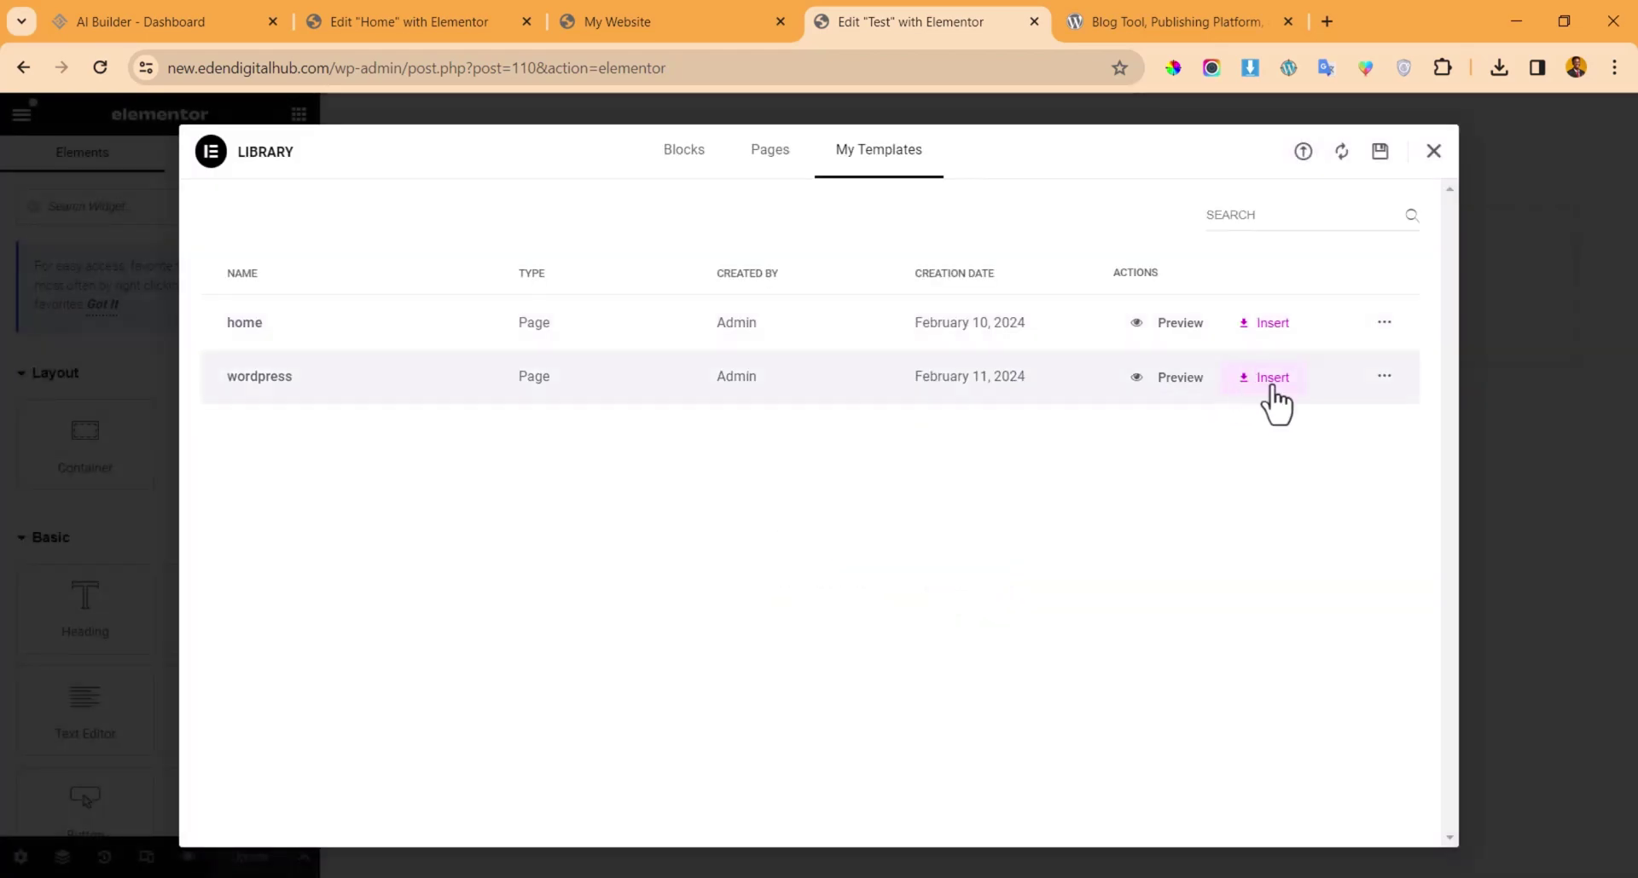
- Insert the wordpress template with its page settings into the Test page, then return to the Home editor
{"action": "left_click", "coordinate": [1271, 380]}
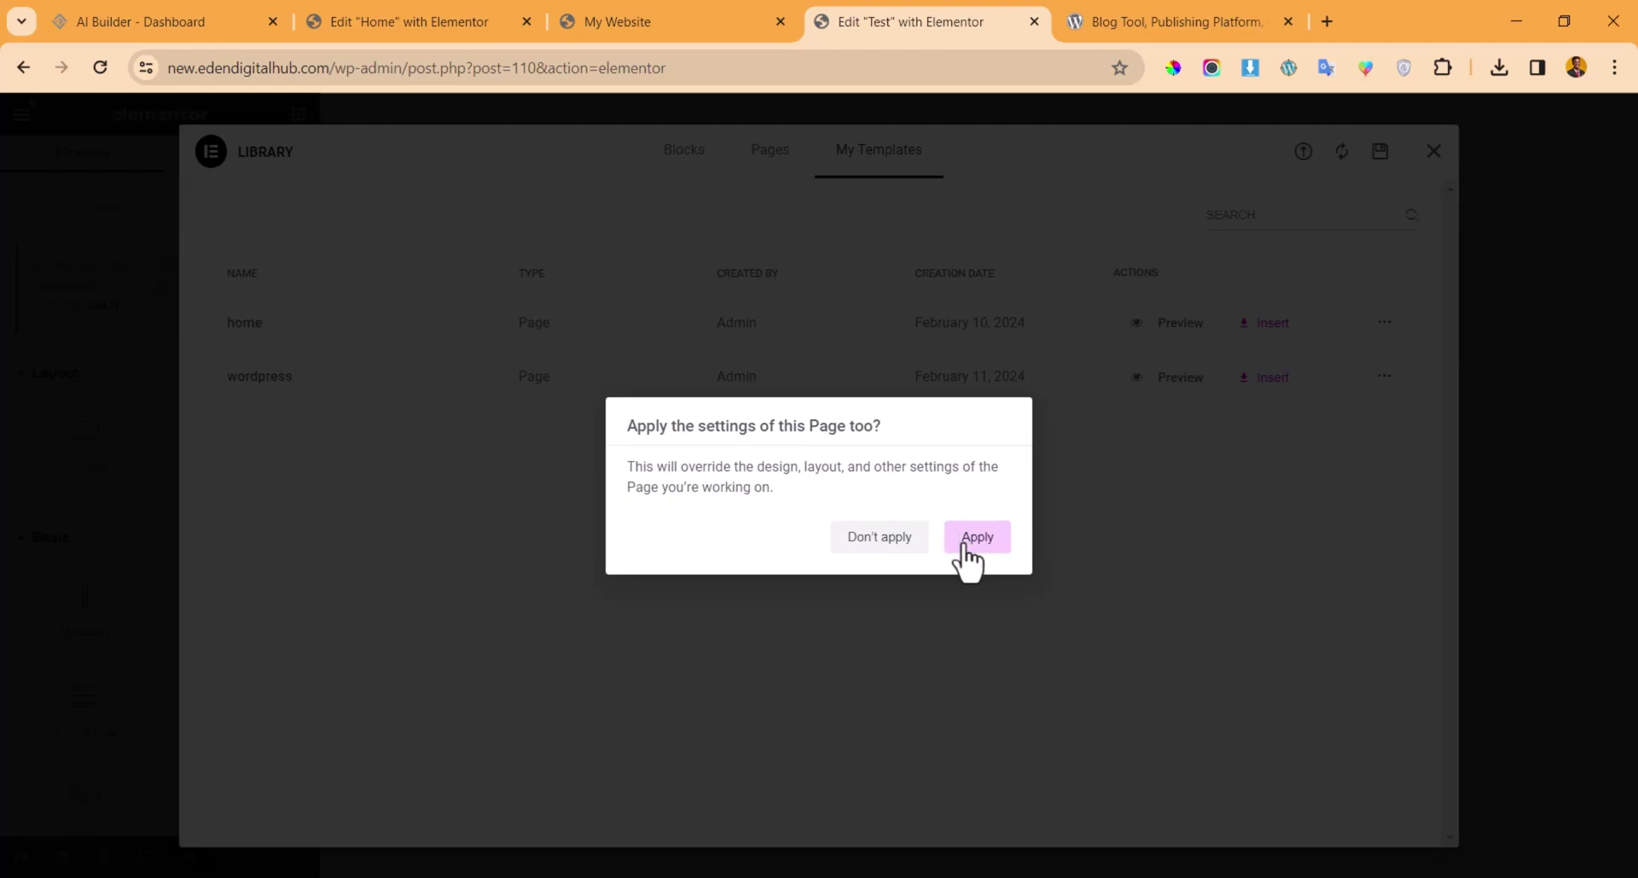
{"action": "left_click", "coordinate": [959, 538]}
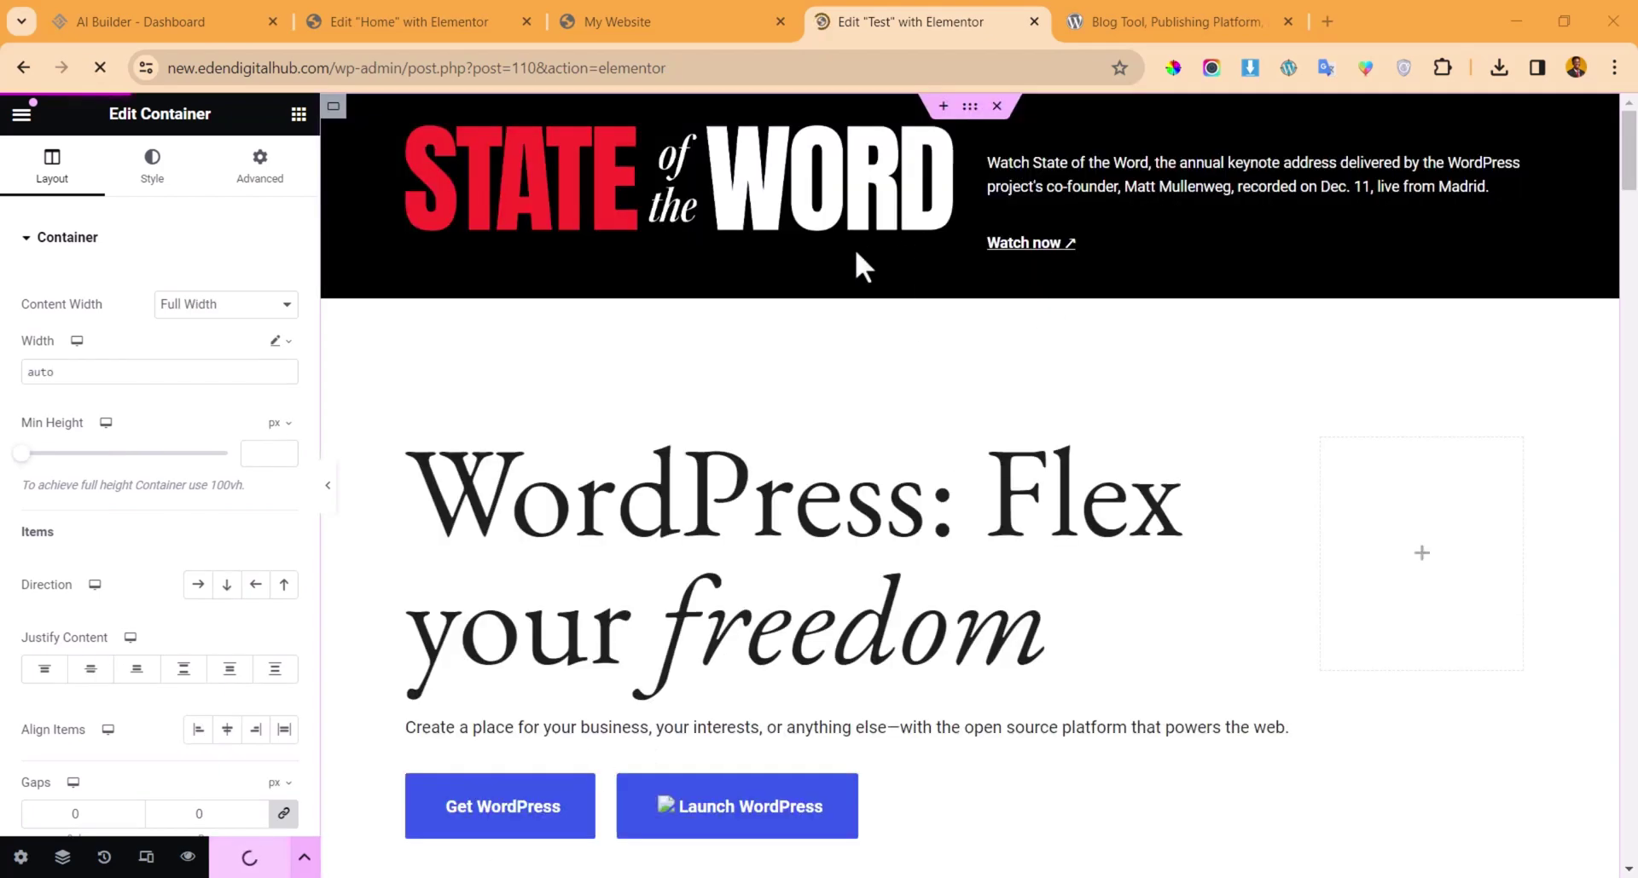
{"action": "scroll", "coordinate": [953, 297], "scroll_direction": "down", "scroll_amount": 7}
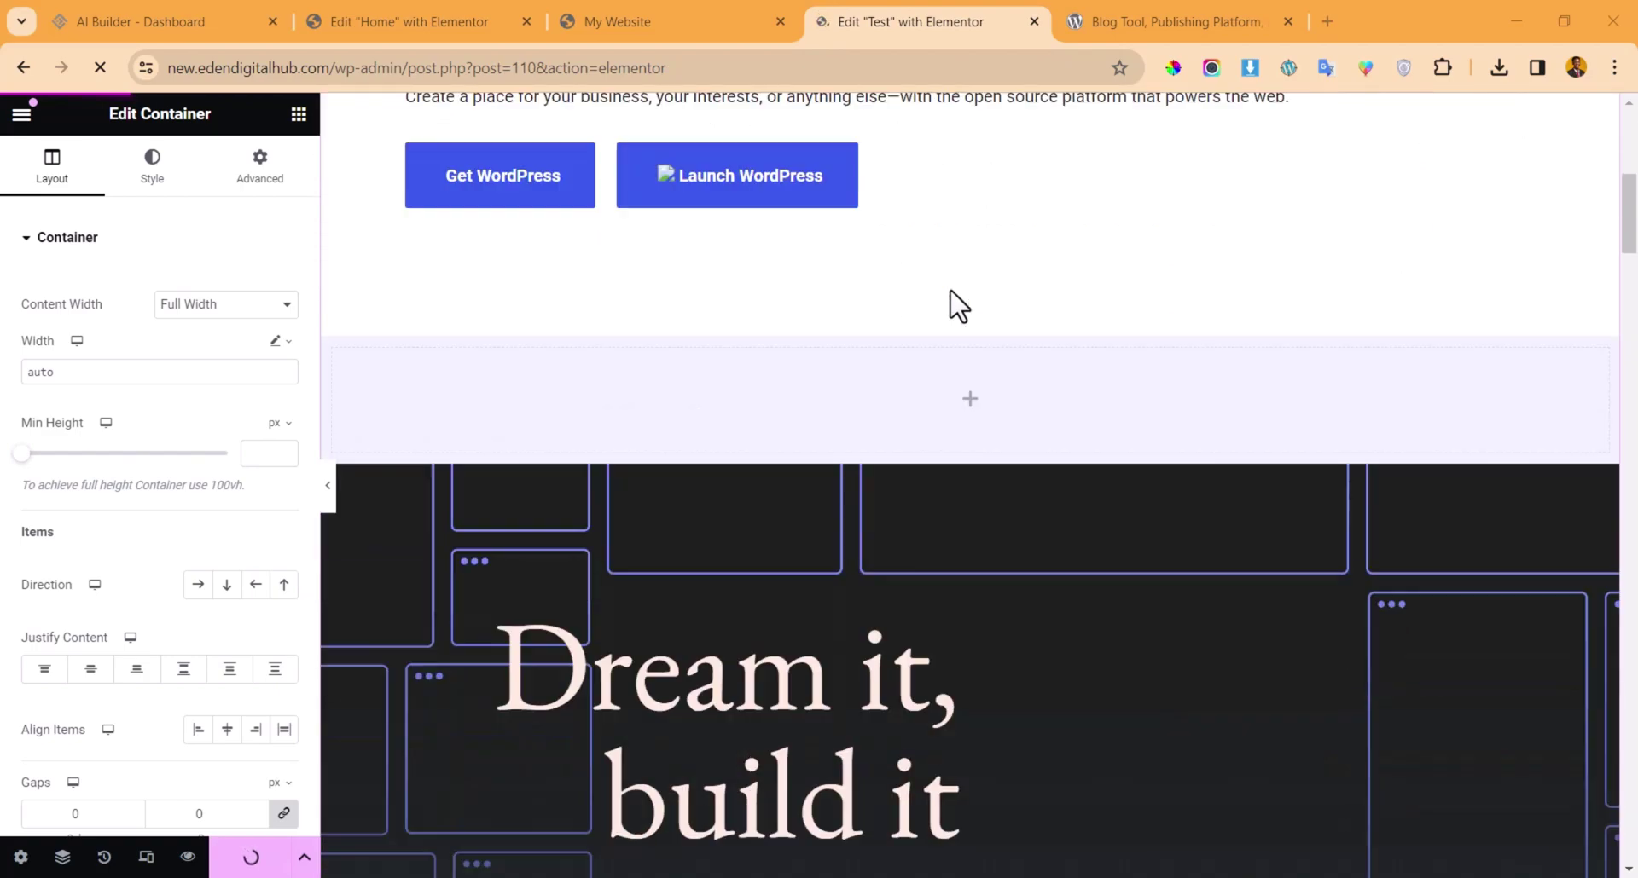
{"action": "scroll", "coordinate": [950, 292], "scroll_direction": "down", "scroll_amount": 20}
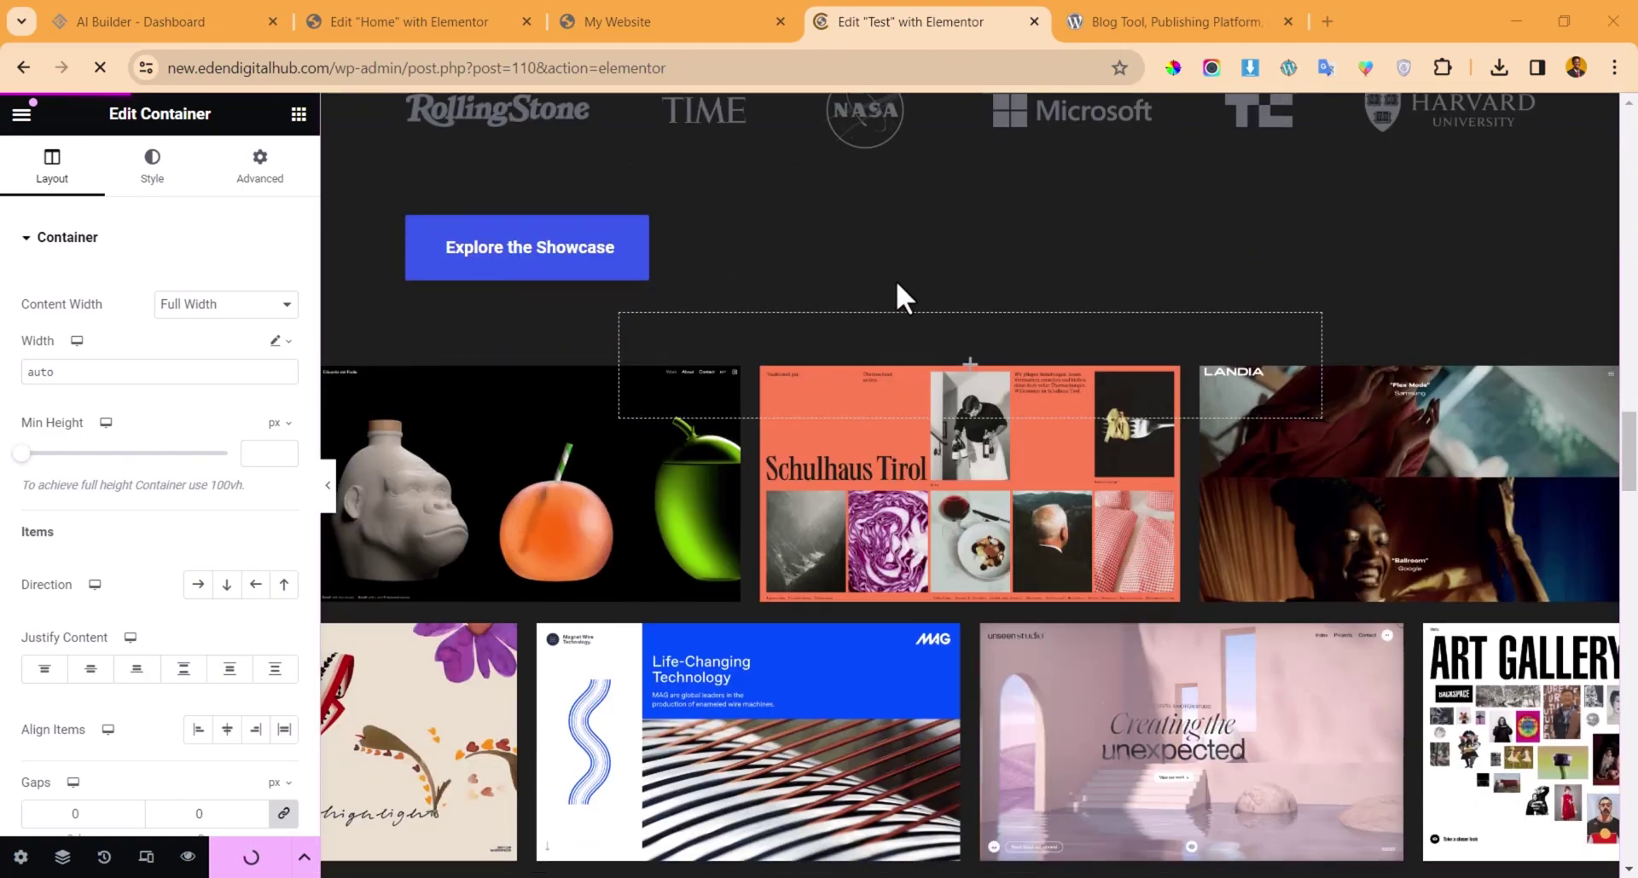
{"action": "scroll", "coordinate": [893, 285], "scroll_direction": "down", "scroll_amount": 20}
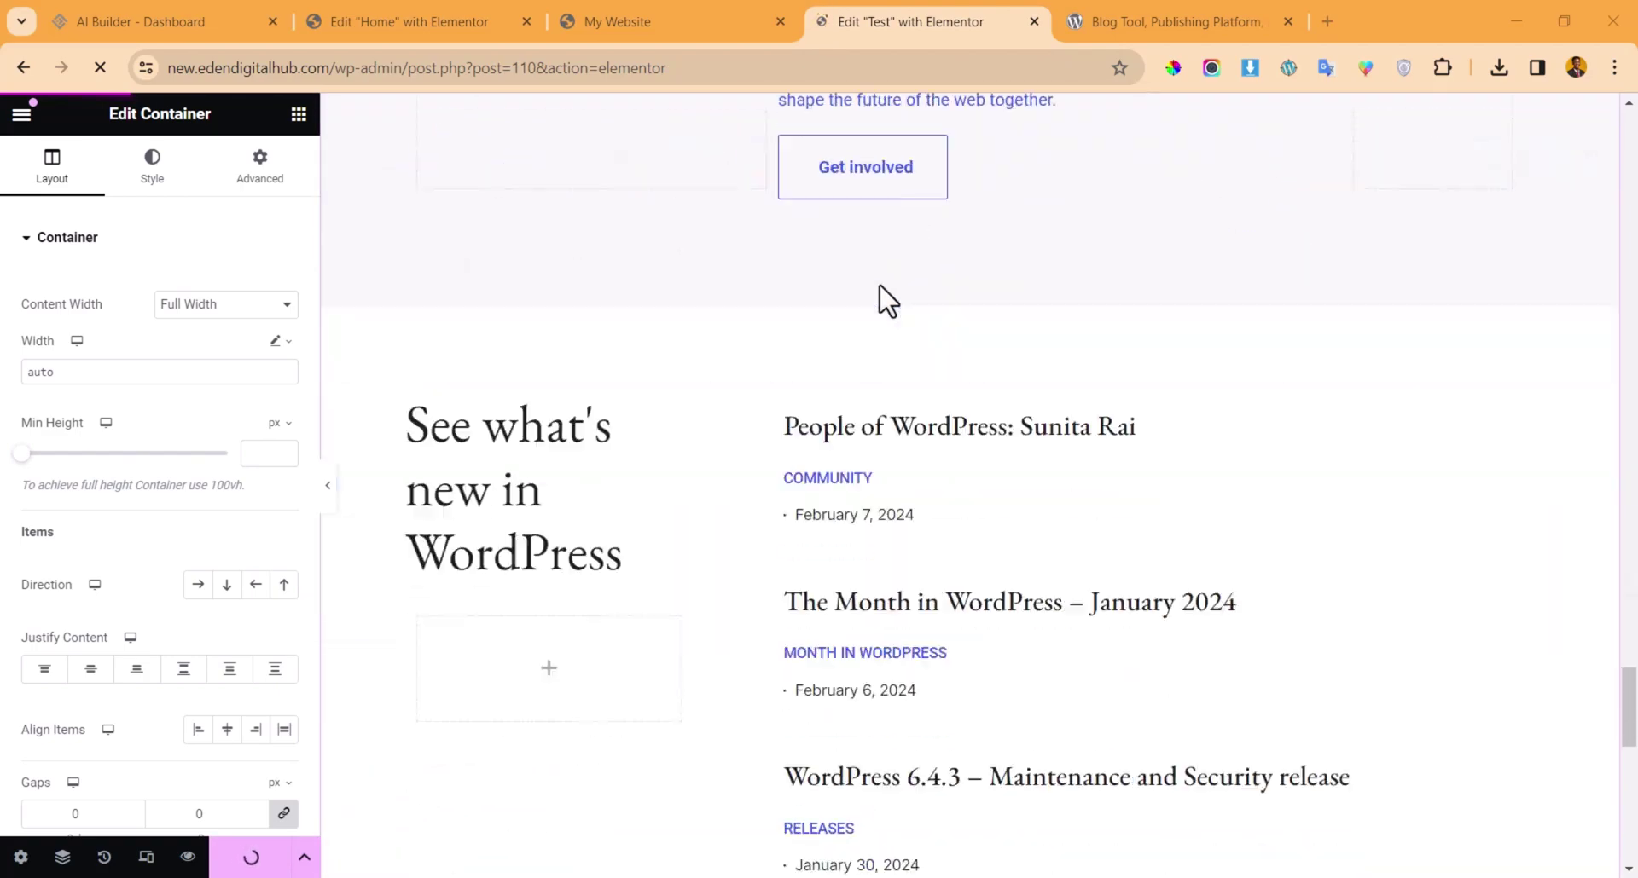
{"action": "scroll", "coordinate": [879, 286], "scroll_direction": "down", "scroll_amount": 13}
{"action": "scroll", "coordinate": [876, 292], "scroll_direction": "up", "scroll_amount": 14}
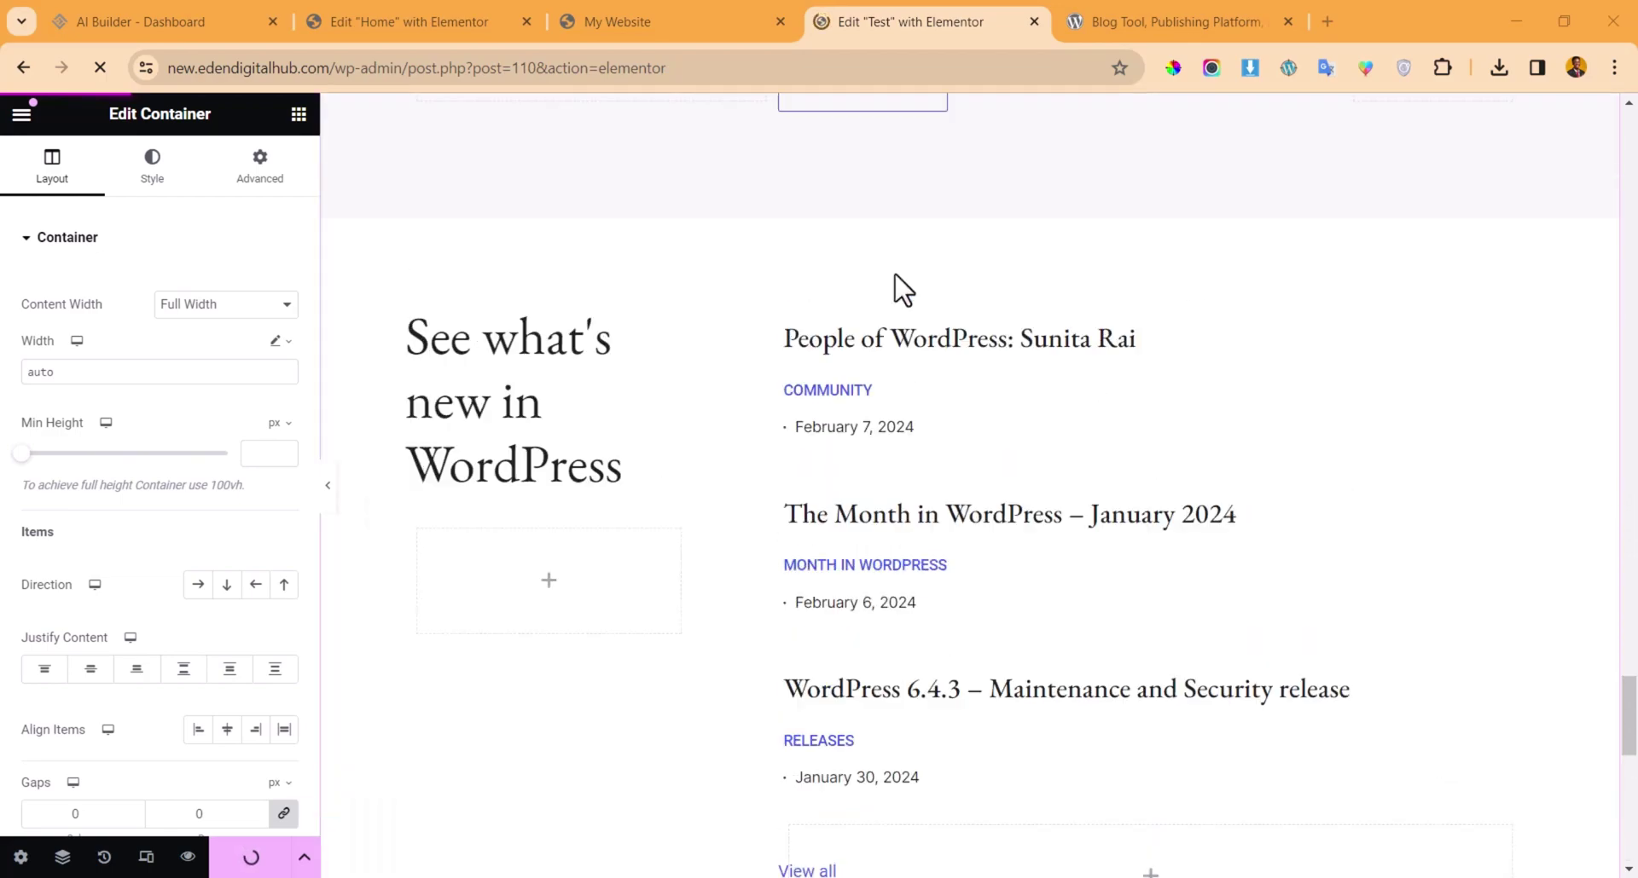
{"action": "scroll", "coordinate": [904, 290], "scroll_direction": "up", "scroll_amount": 20}
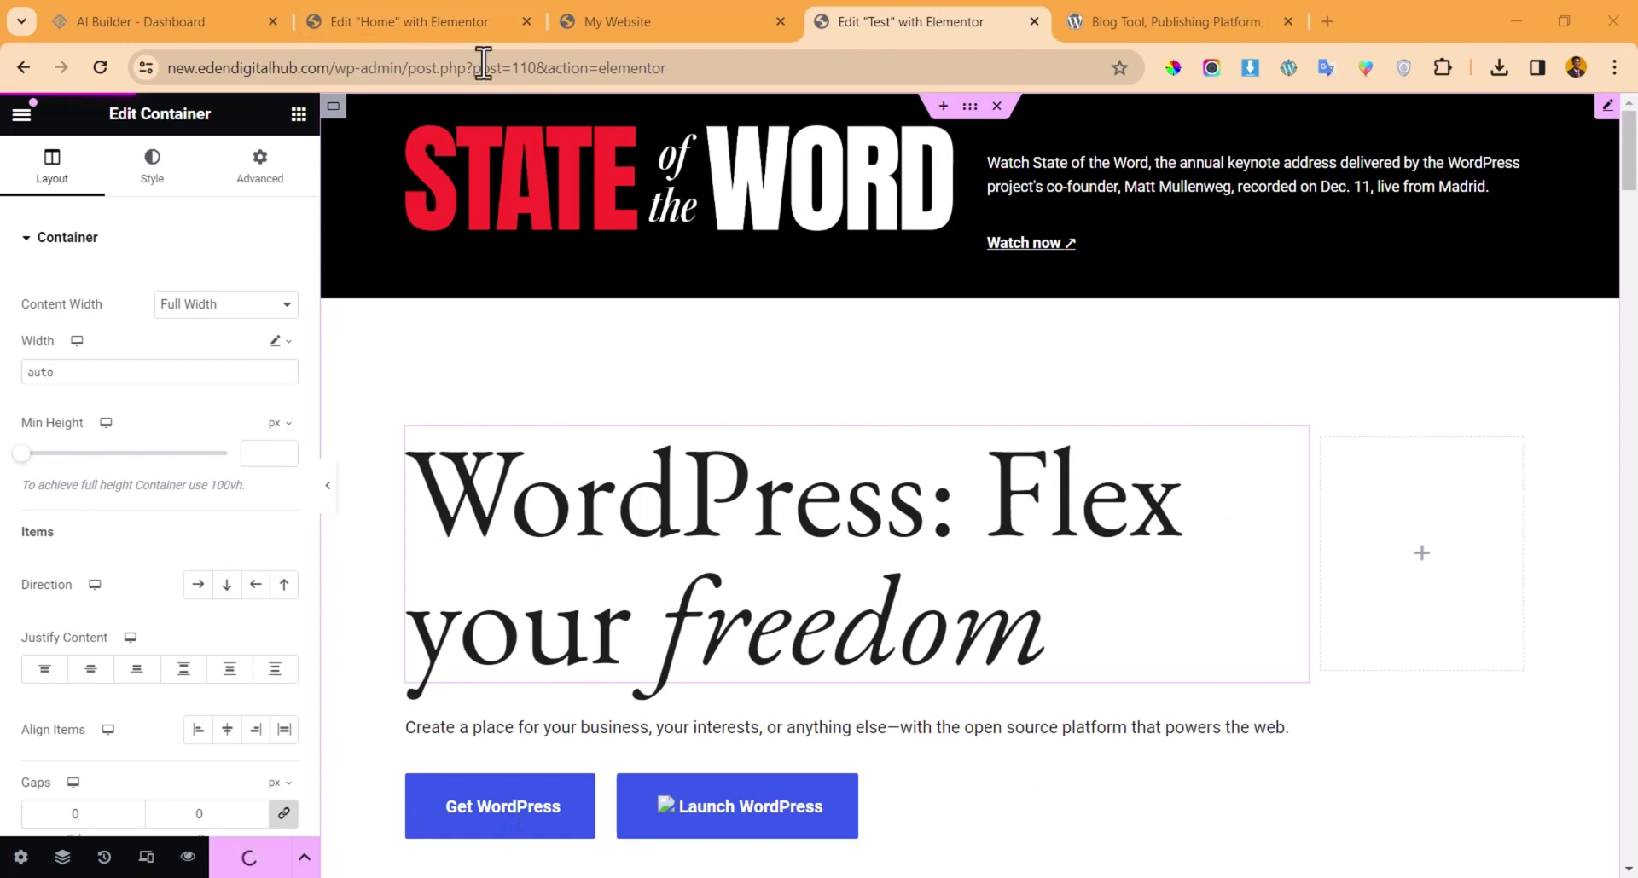
{"action": "left_click", "coordinate": [413, 18]}
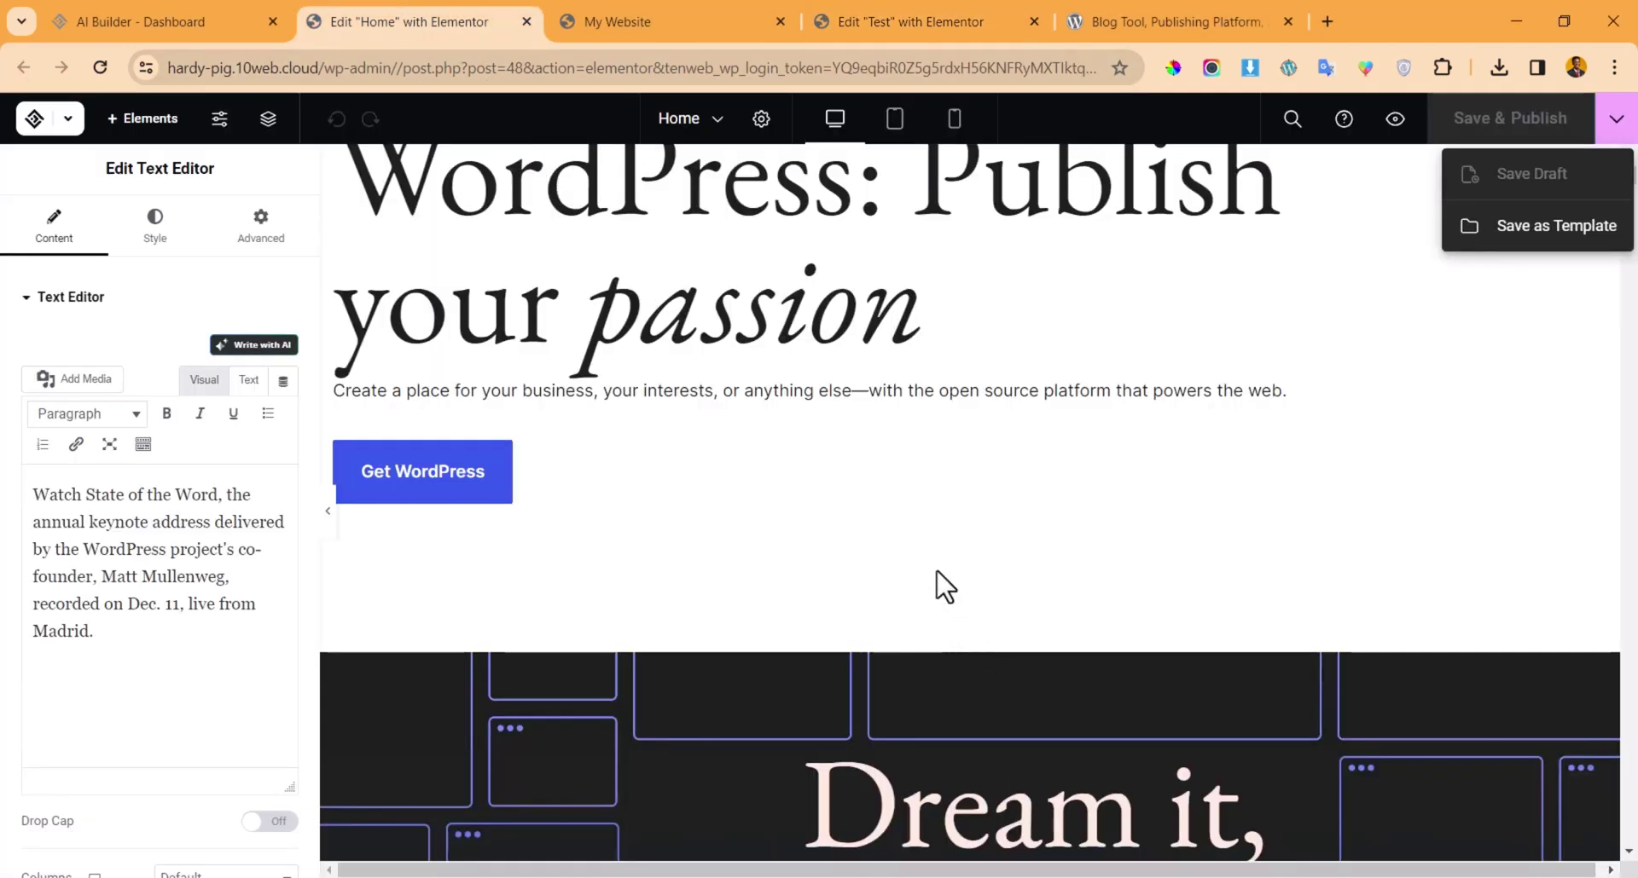